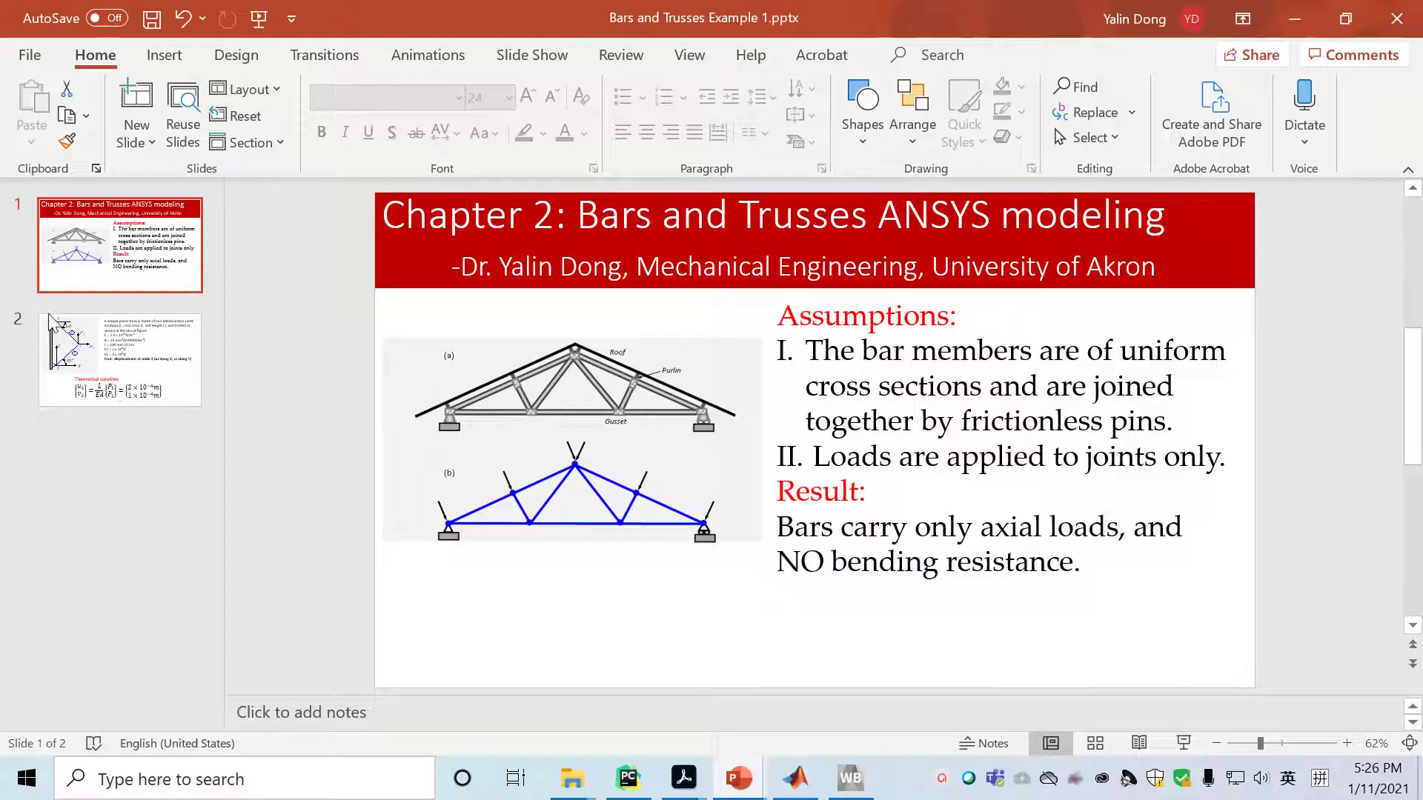
Review the two-bar plane truss problem, its given values and theoretical solution on the second slide
{"action": "left_click", "coordinate": [140, 370]}
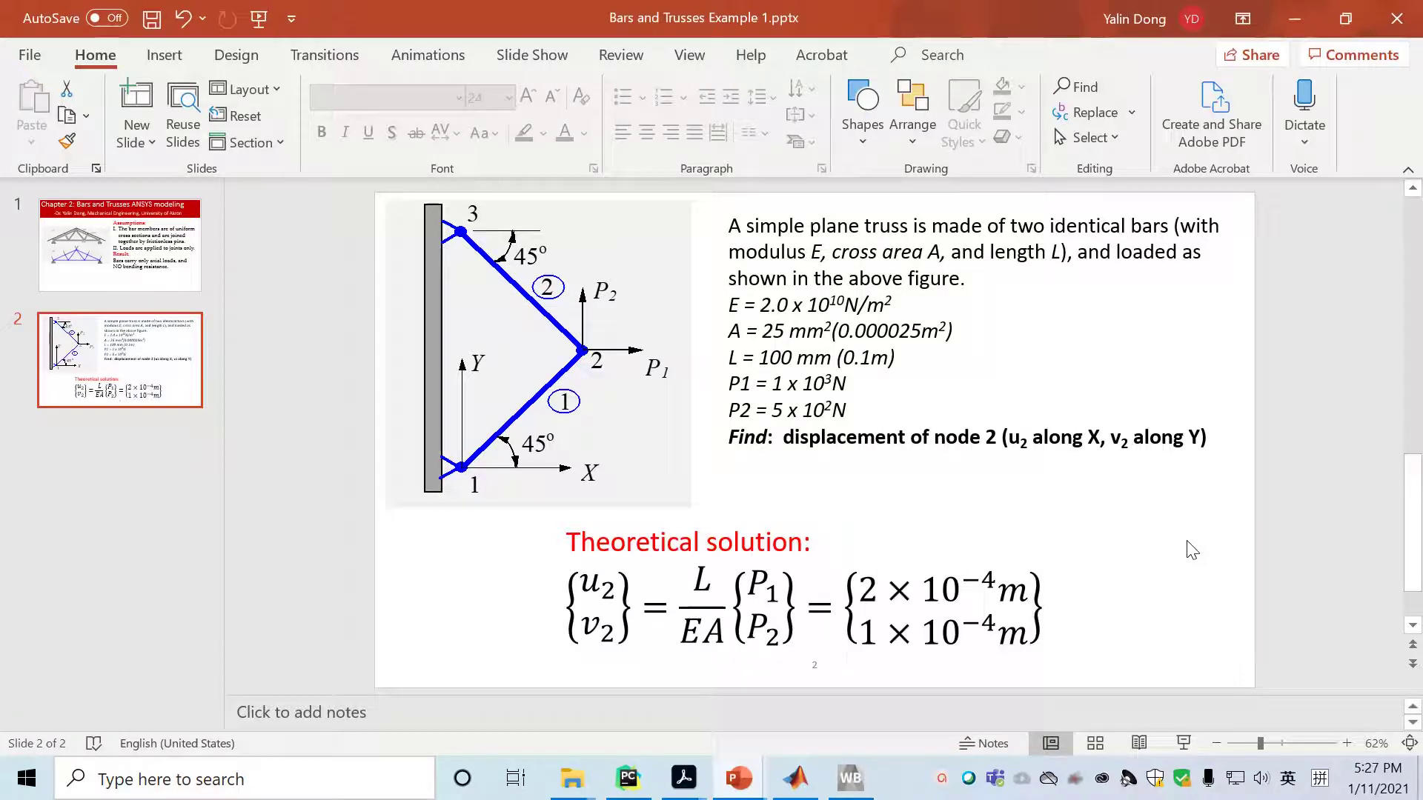
{"action": "left_click", "coordinate": [634, 420]}
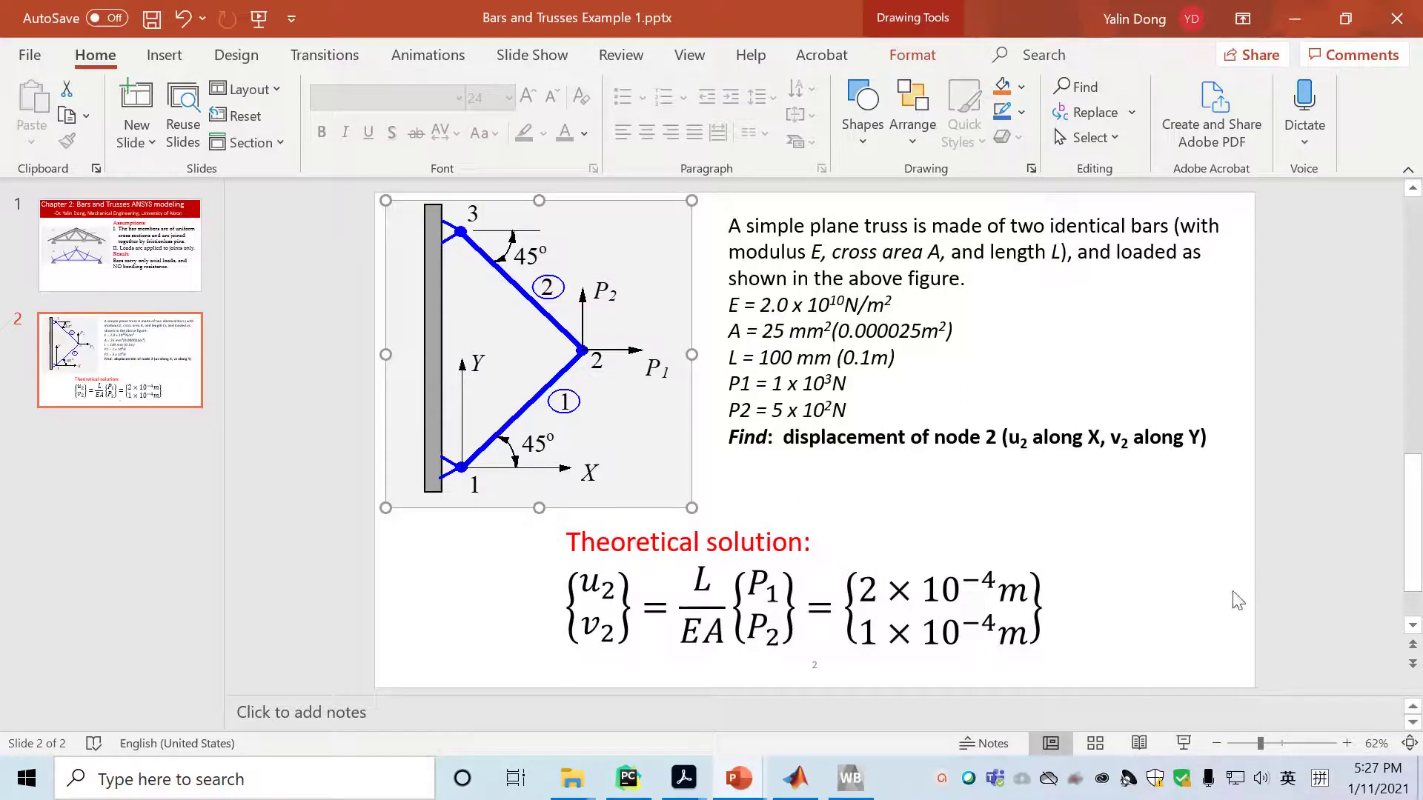
Switch to ANSYS Workbench and add a Static Structural analysis system named Truss_1 to the project
{"action": "left_click", "coordinate": [852, 782]}
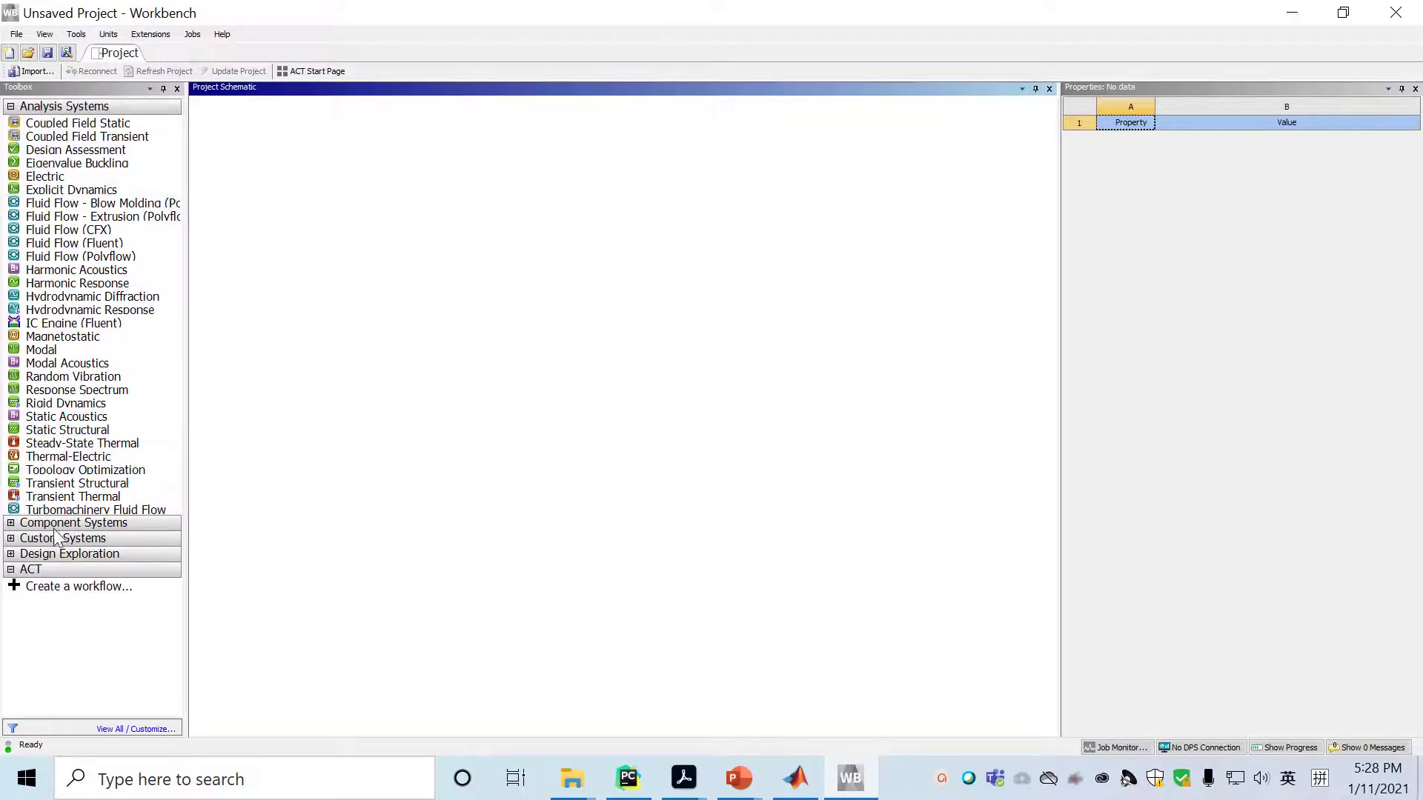
{"action": "left_click_drag", "start_coordinate": [55, 431], "coordinate": [290, 169]}
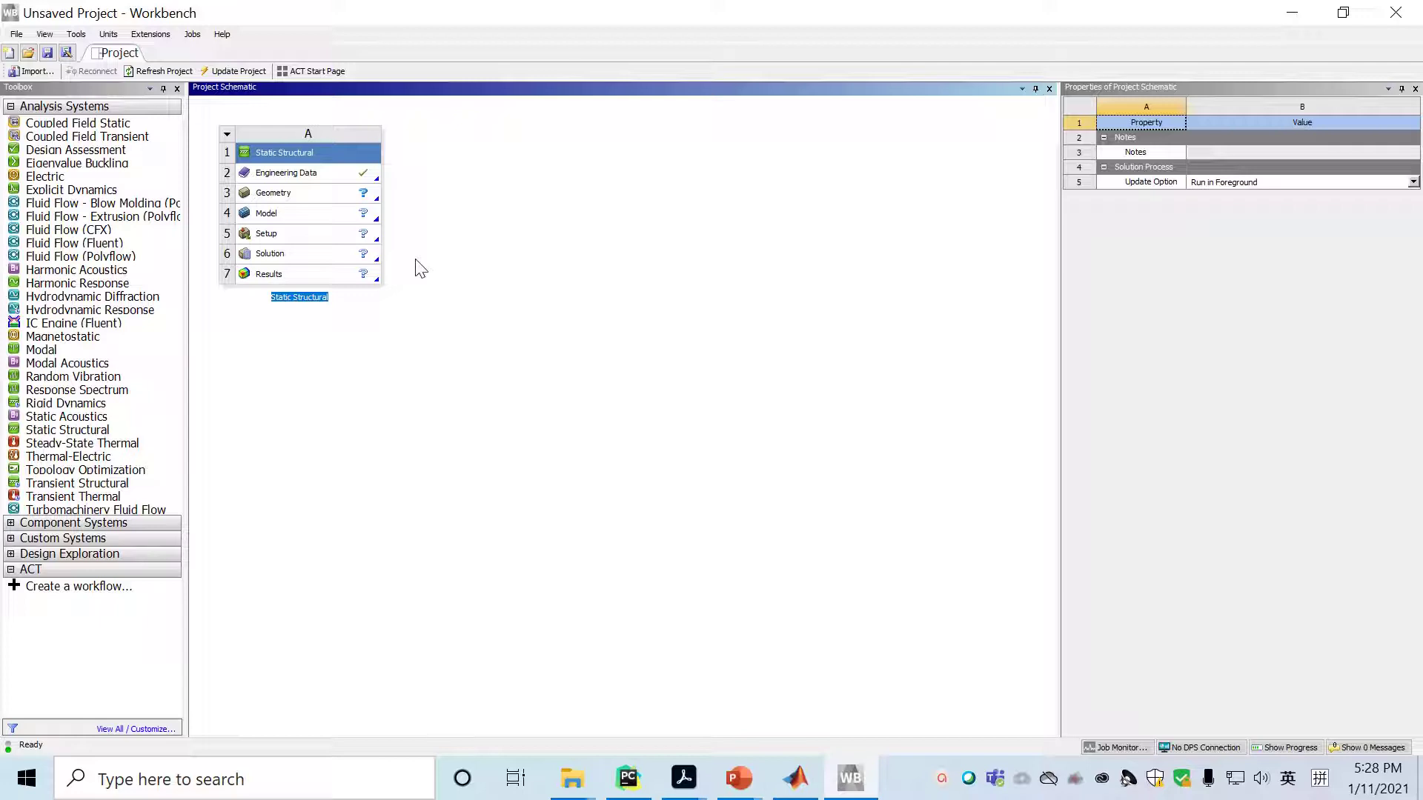
{"action": "type", "text": "Truss_1"}
{"action": "left_click", "coordinate": [545, 405]}
Open the Engineering Data of Truss_1 and add a new material named BarMaterial
{"action": "left_click", "coordinate": [275, 173]}
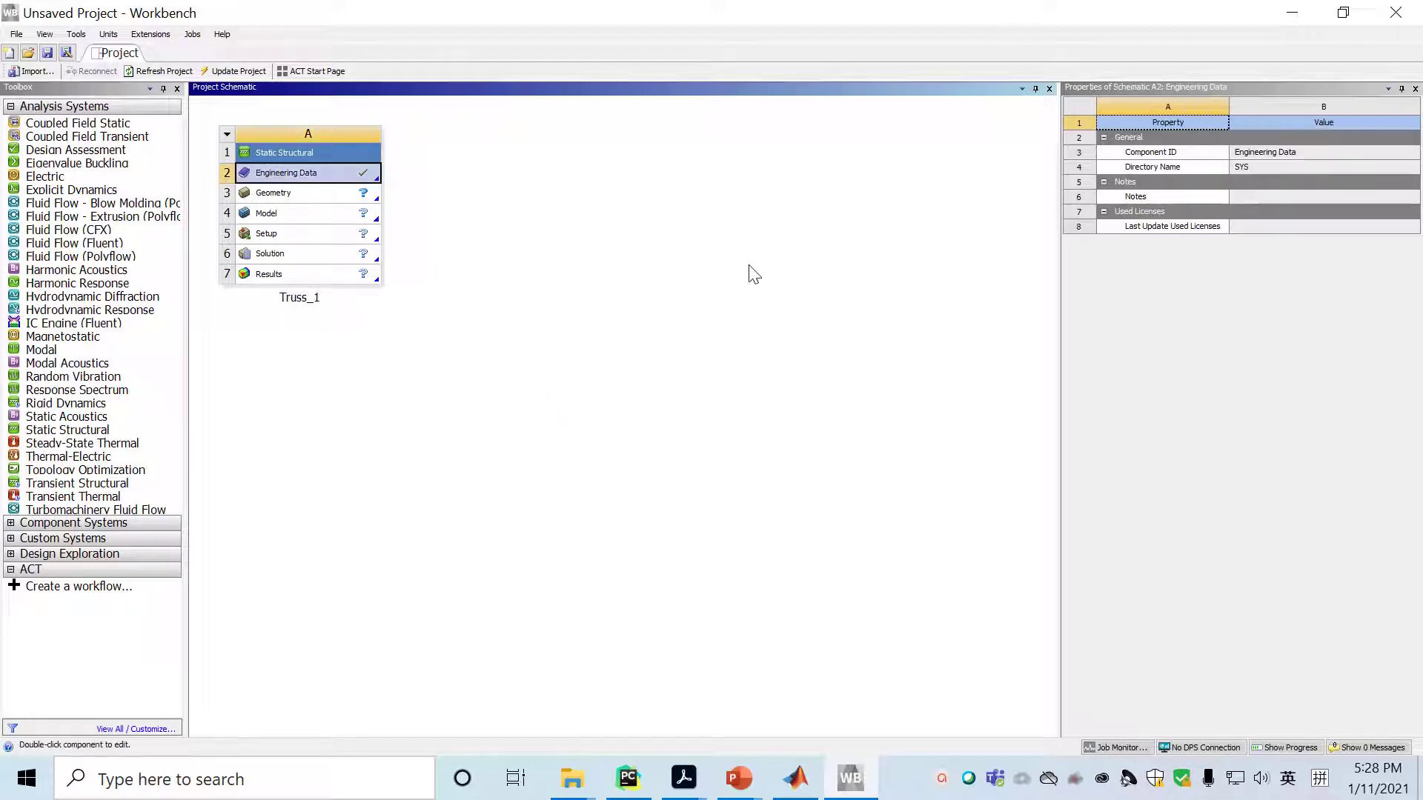
{"action": "double_click", "coordinate": [296, 174]}
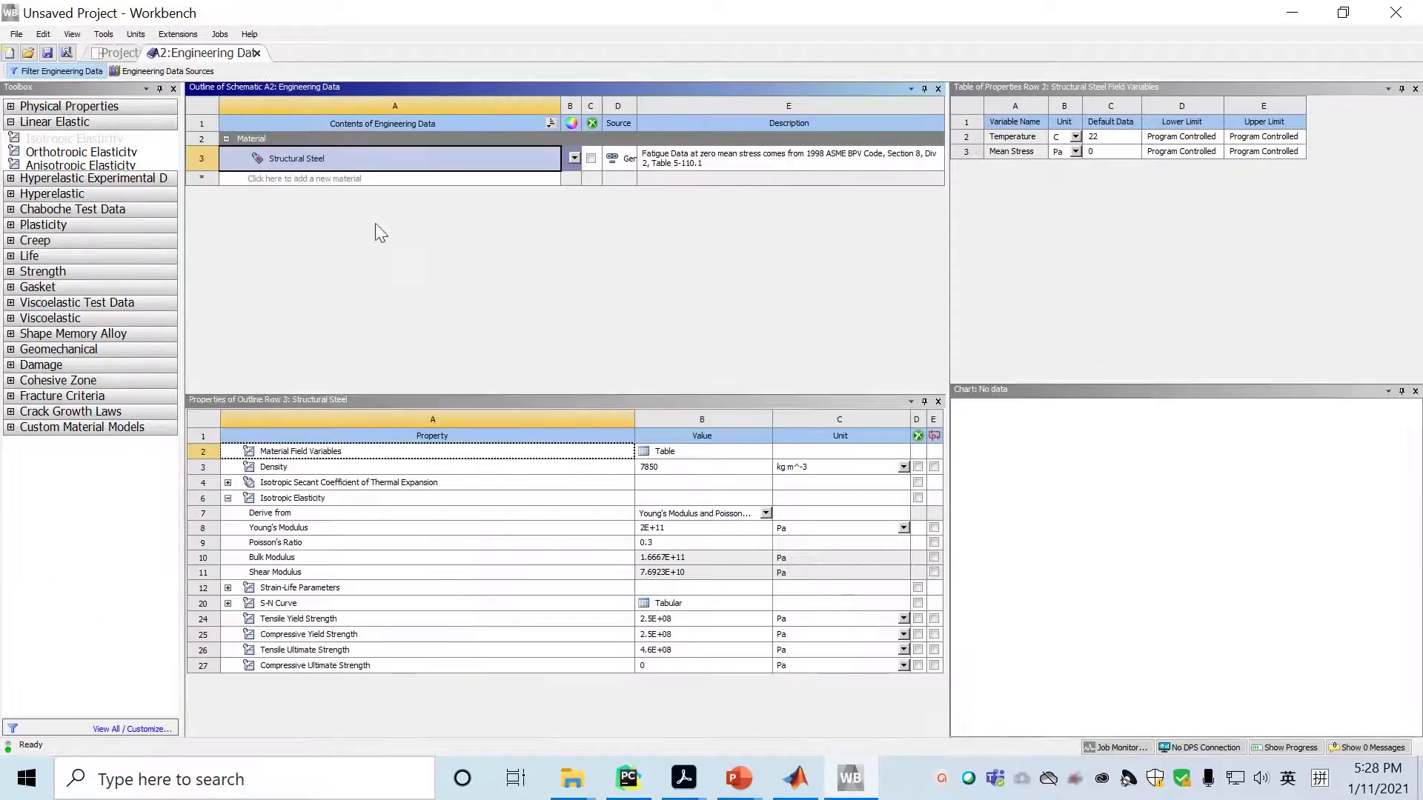
{"action": "left_click", "coordinate": [376, 180]}
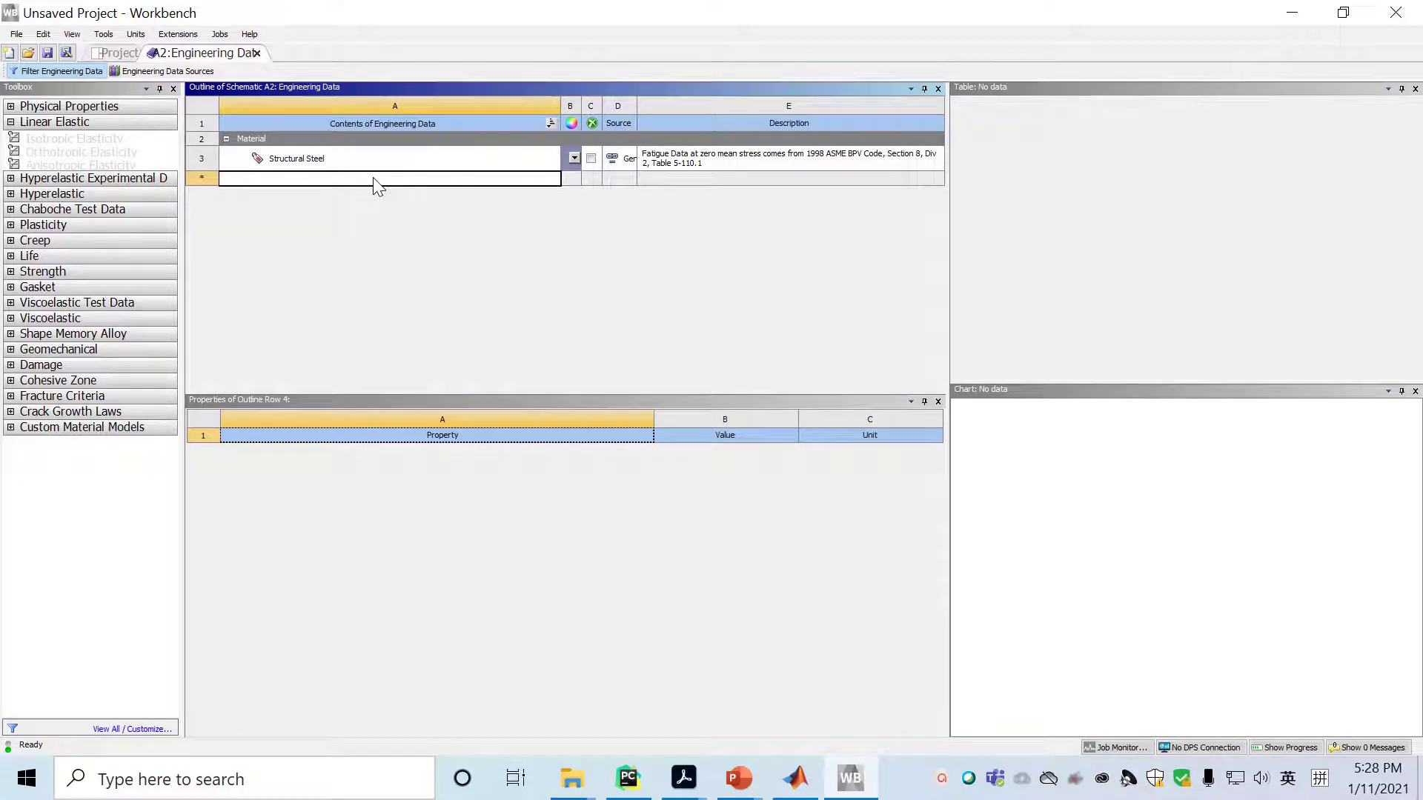
{"action": "type", "text": "Bar"}
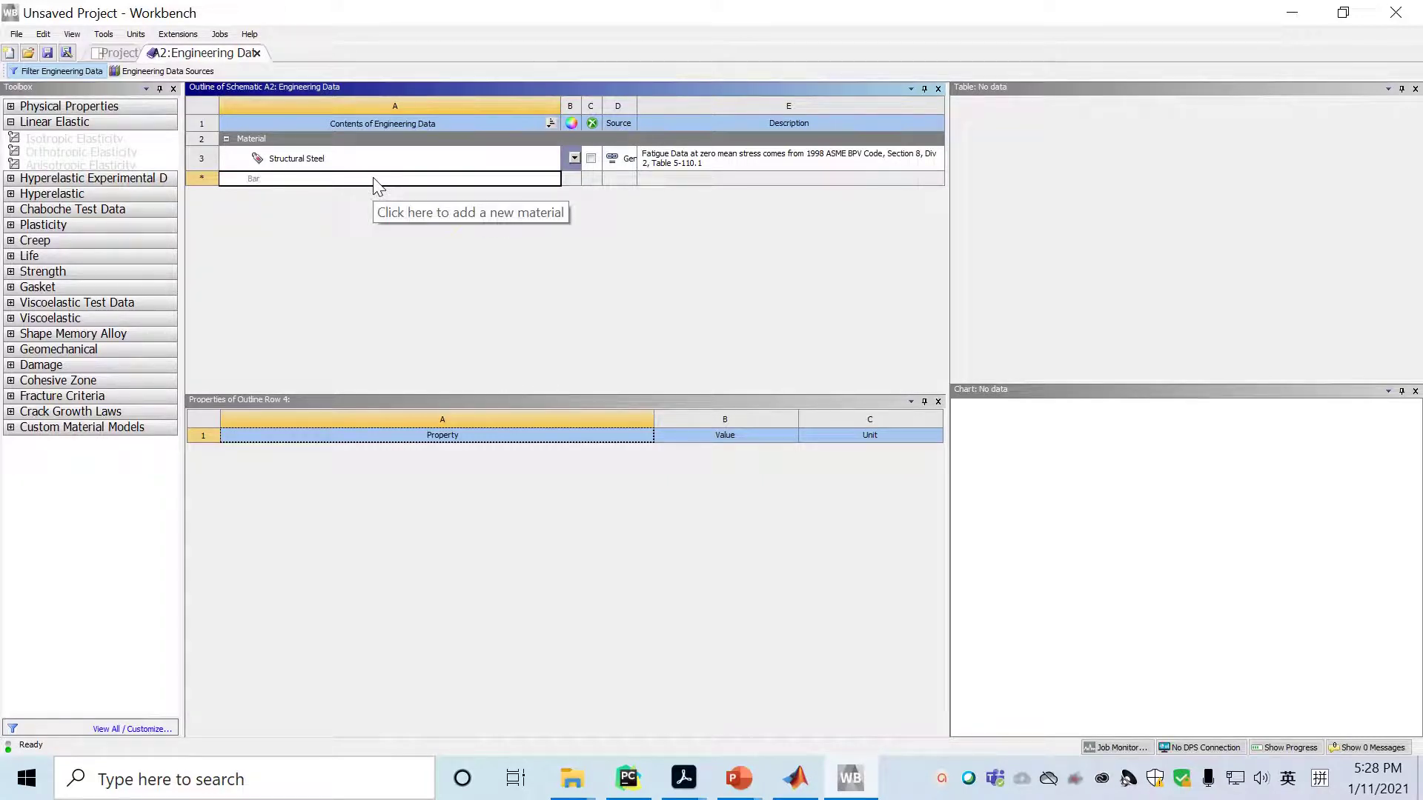
{"action": "type", "text": "Material"}
{"action": "key", "text": "Return"}
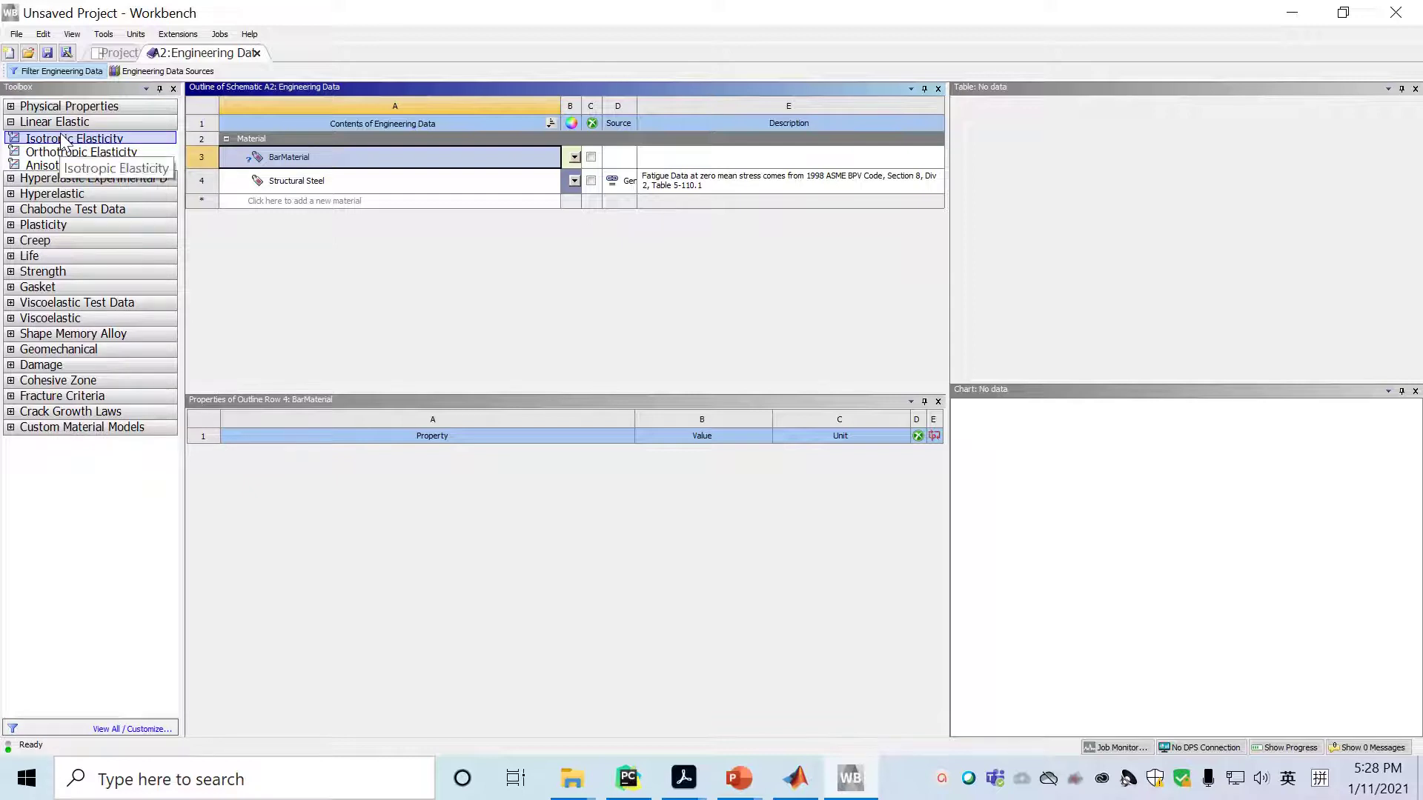
Add the Isotropic Elasticity property to BarMaterial
{"action": "left_click", "coordinate": [11, 121]}
{"action": "left_click", "coordinate": [11, 121]}
{"action": "left_click", "coordinate": [82, 139]}
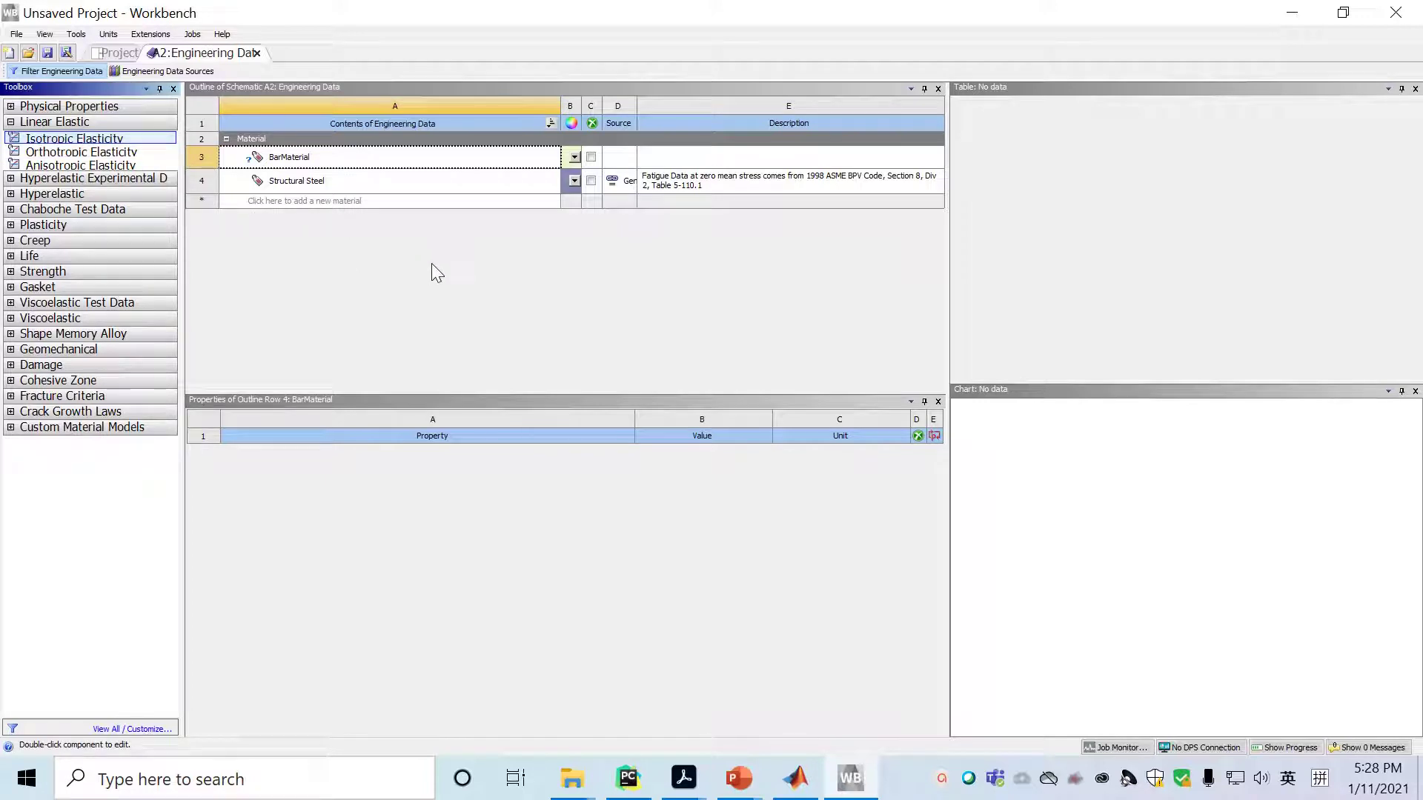
{"action": "double_click", "coordinate": [94, 141]}
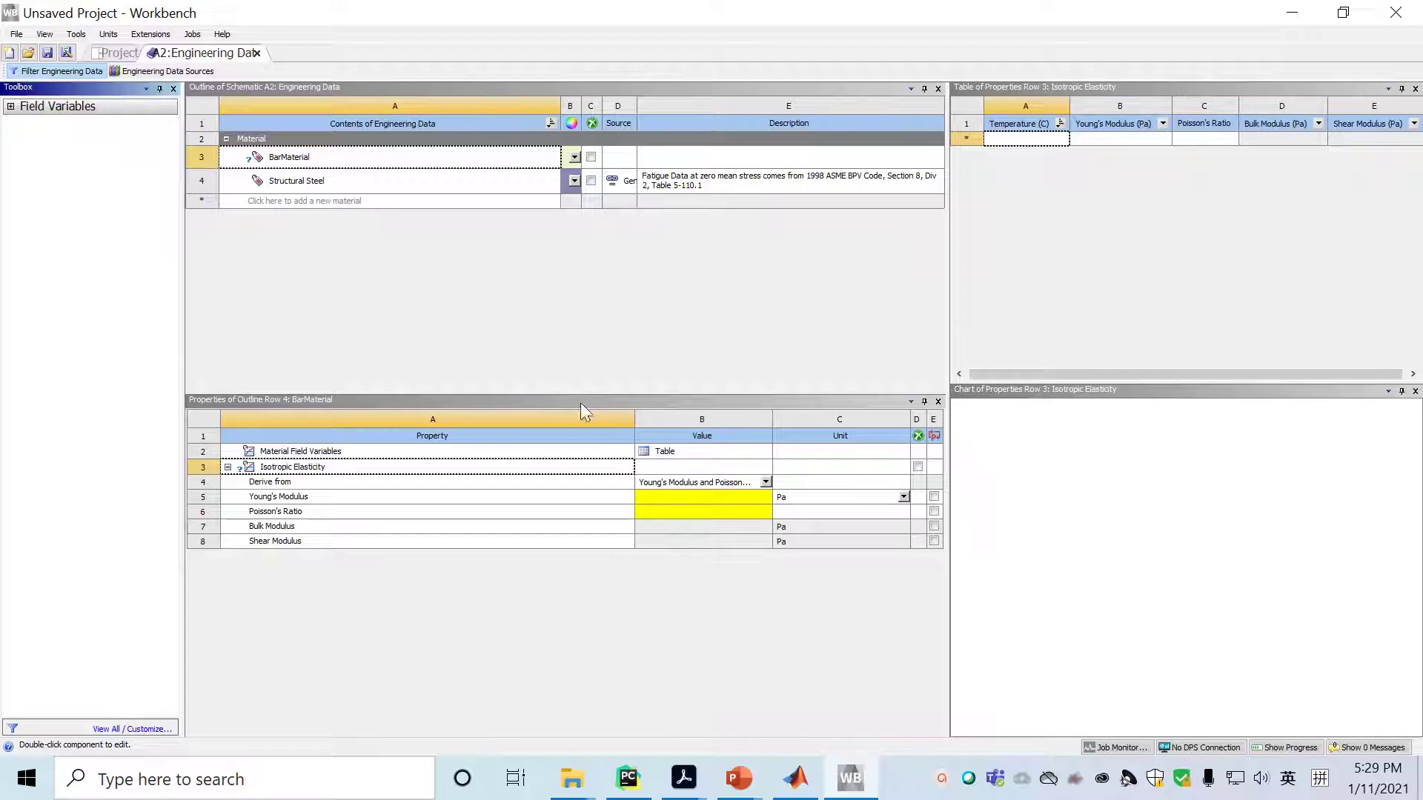
Set BarMaterial's Young's modulus to 2E10 Pa and Poisson's ratio to 0.3, and close the engineering data
{"action": "left_click", "coordinate": [701, 497]}
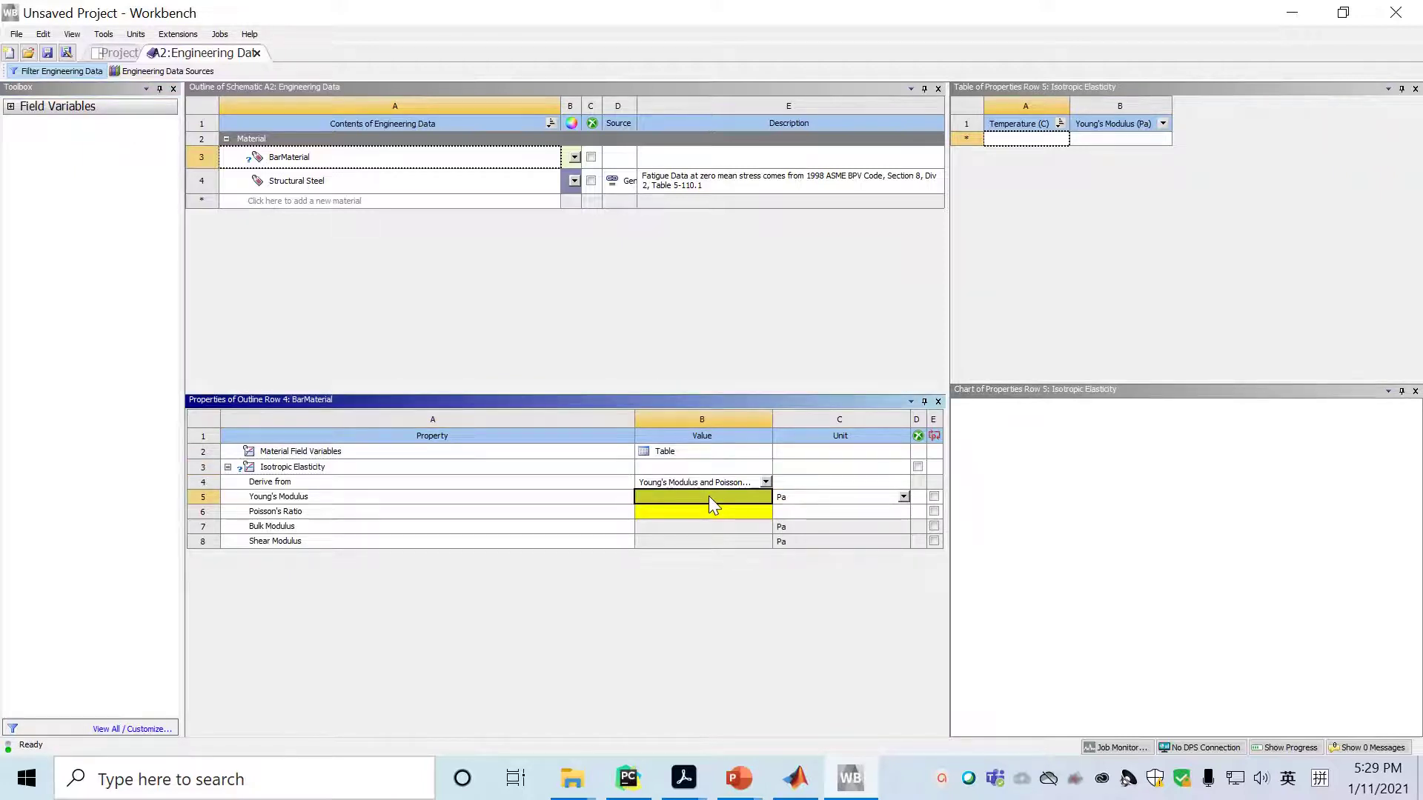
{"action": "type", "text": "2E10"}
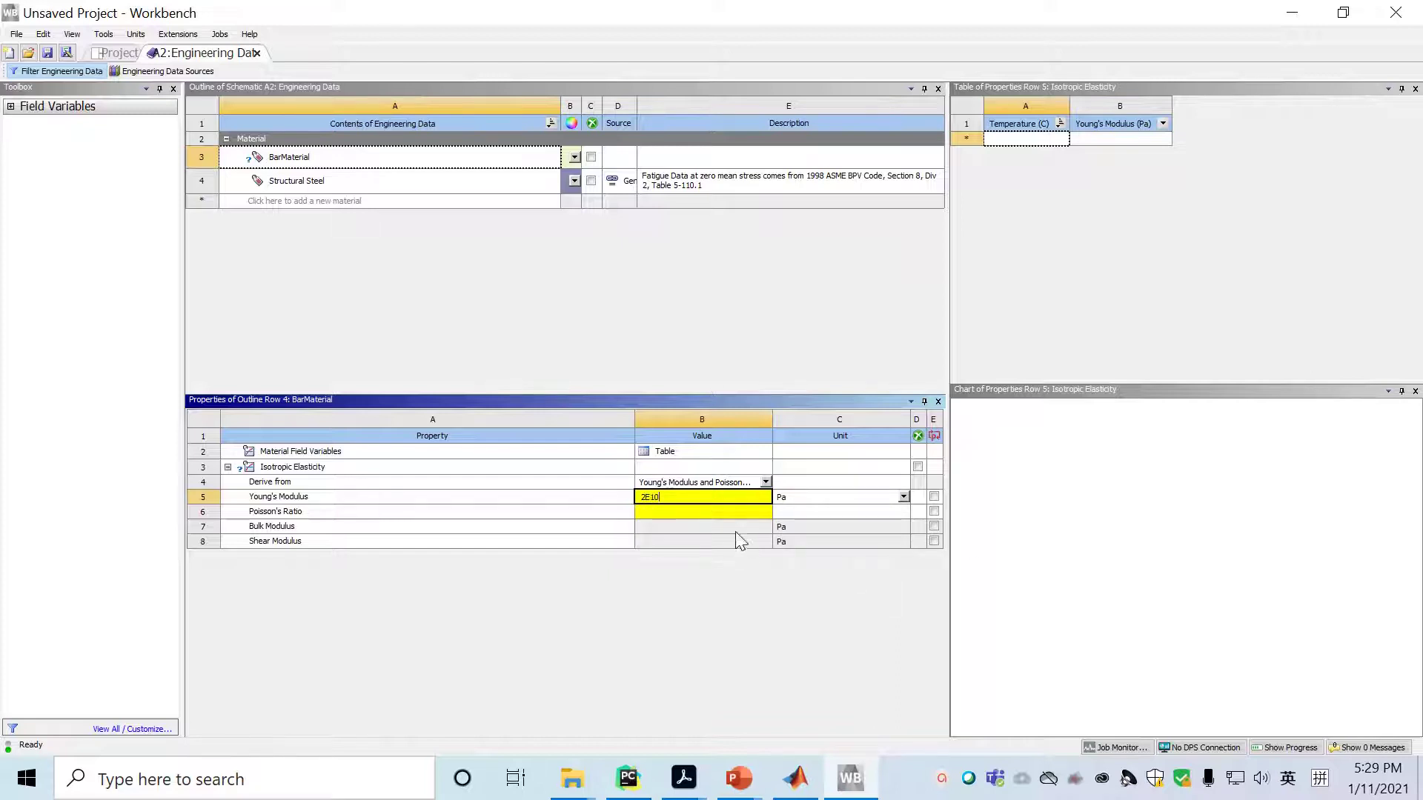
{"action": "left_click", "coordinate": [717, 511]}
{"action": "type", "text": "0.3"}
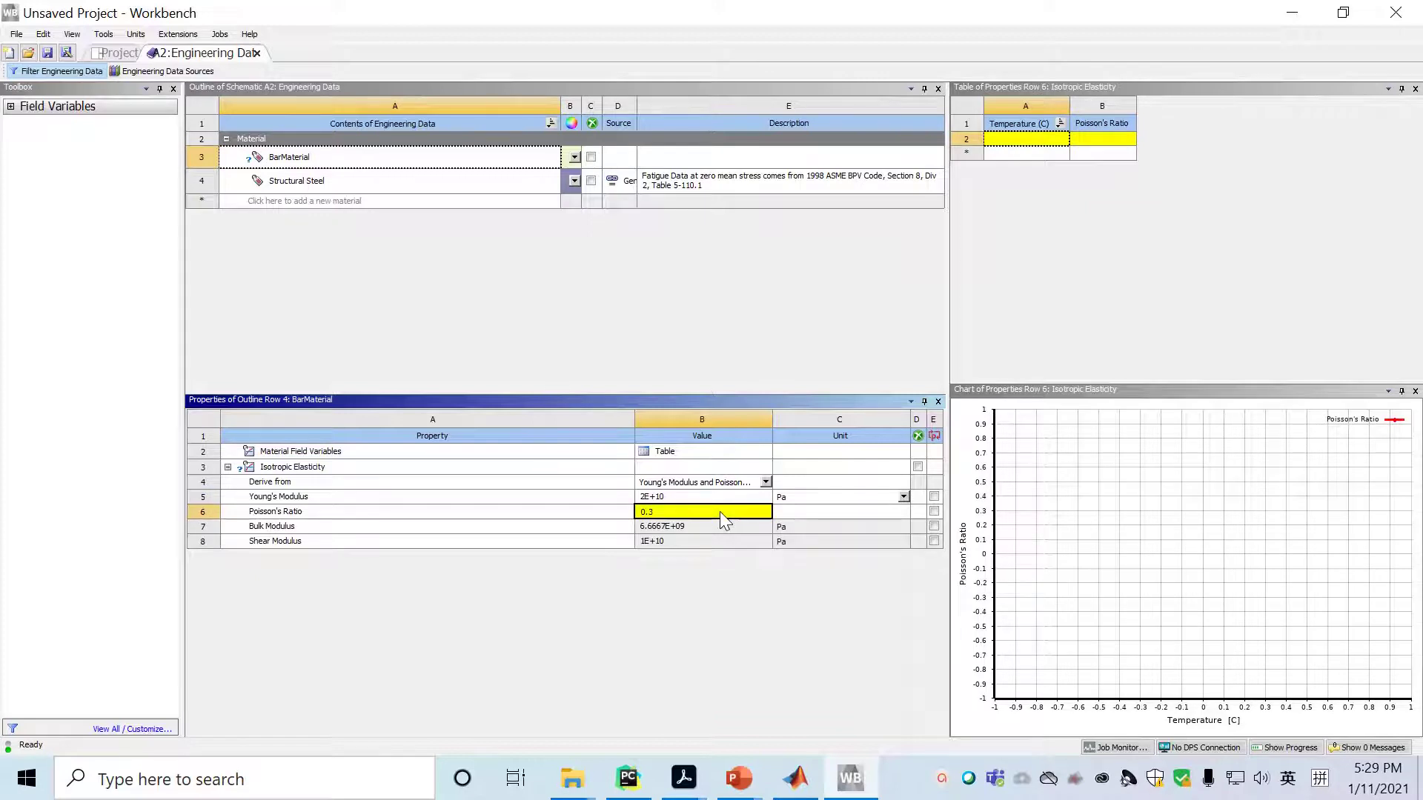
{"action": "key", "text": "Return"}
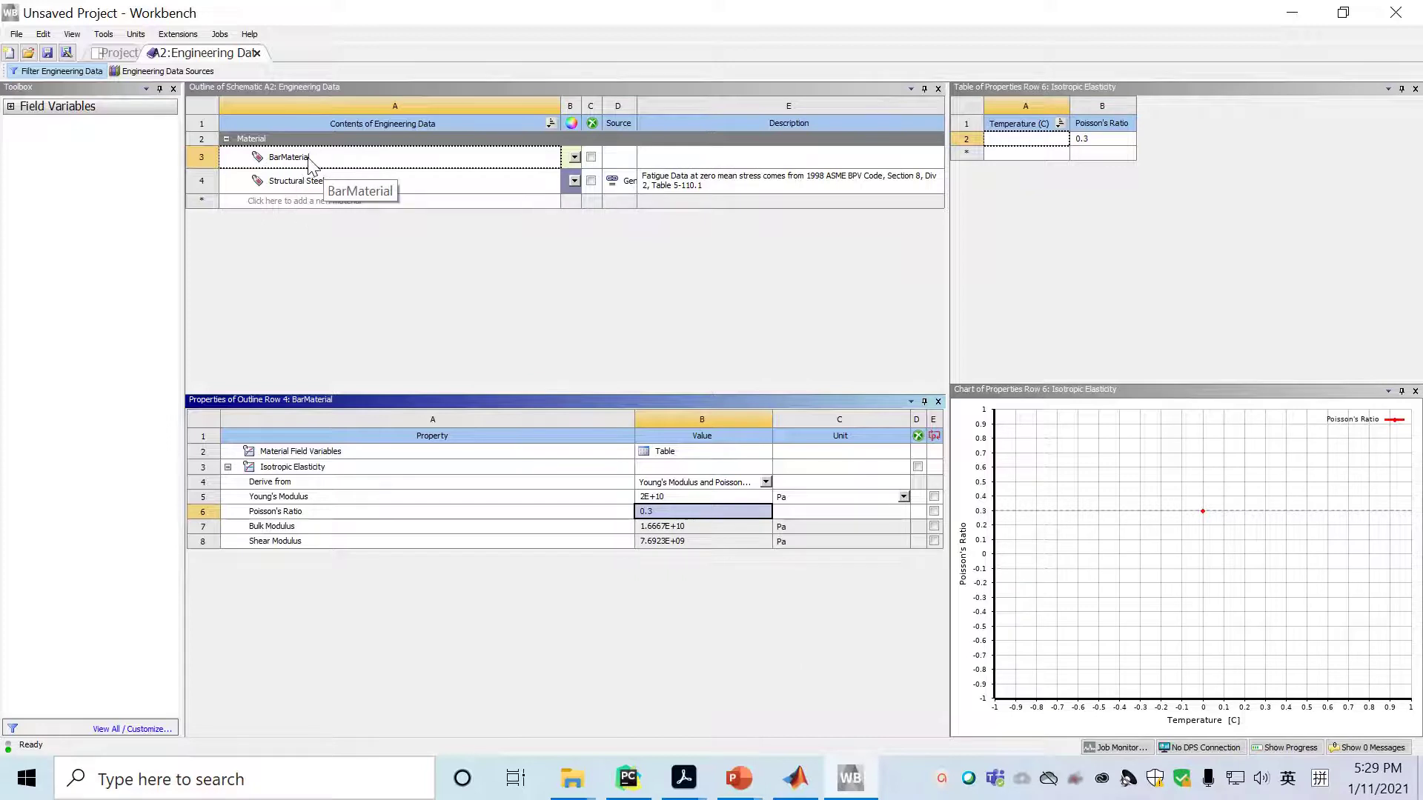
{"action": "left_click", "coordinate": [256, 53]}
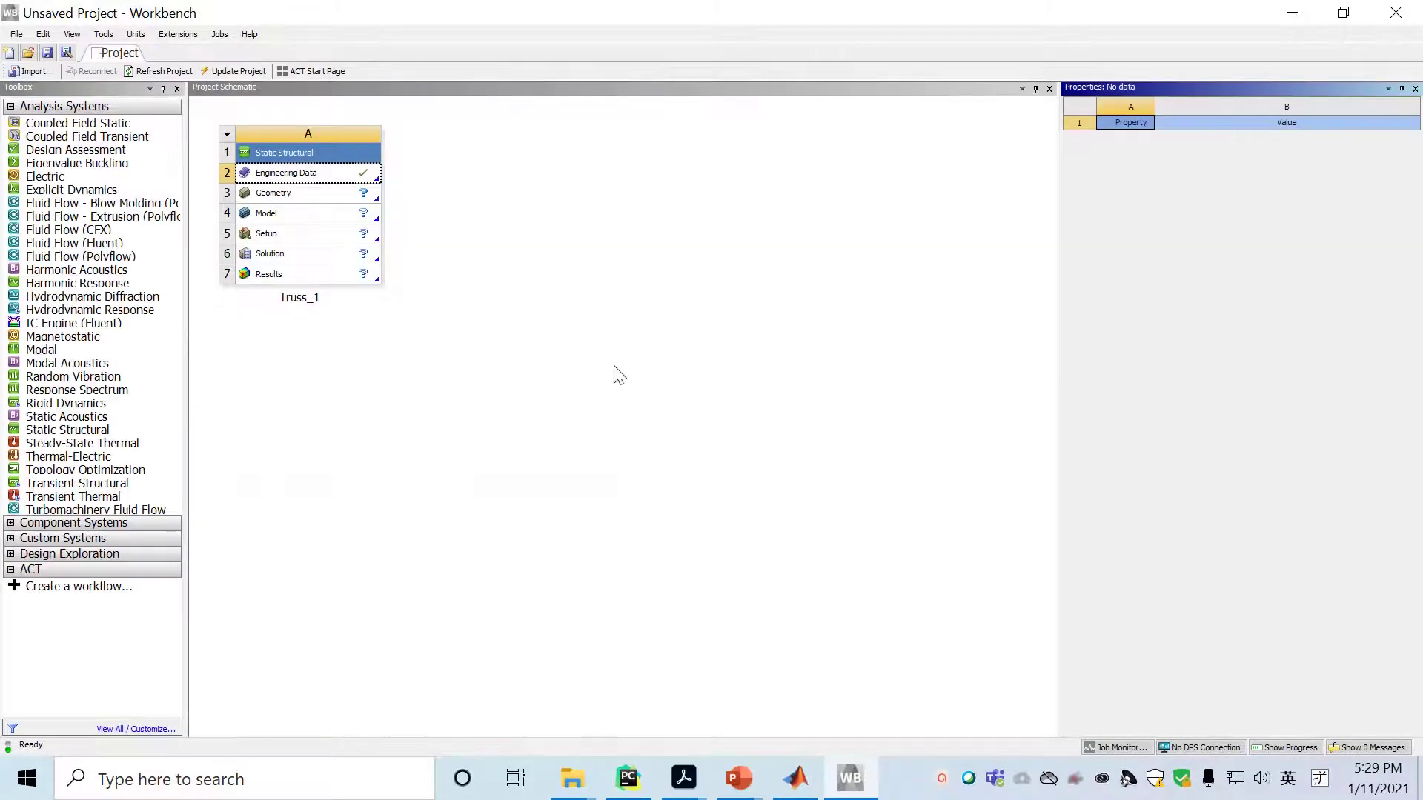
Enable line bodies in the Geometry properties of Truss_1 and open the geometry in SpaceClaim
{"action": "left_click", "coordinate": [305, 193]}
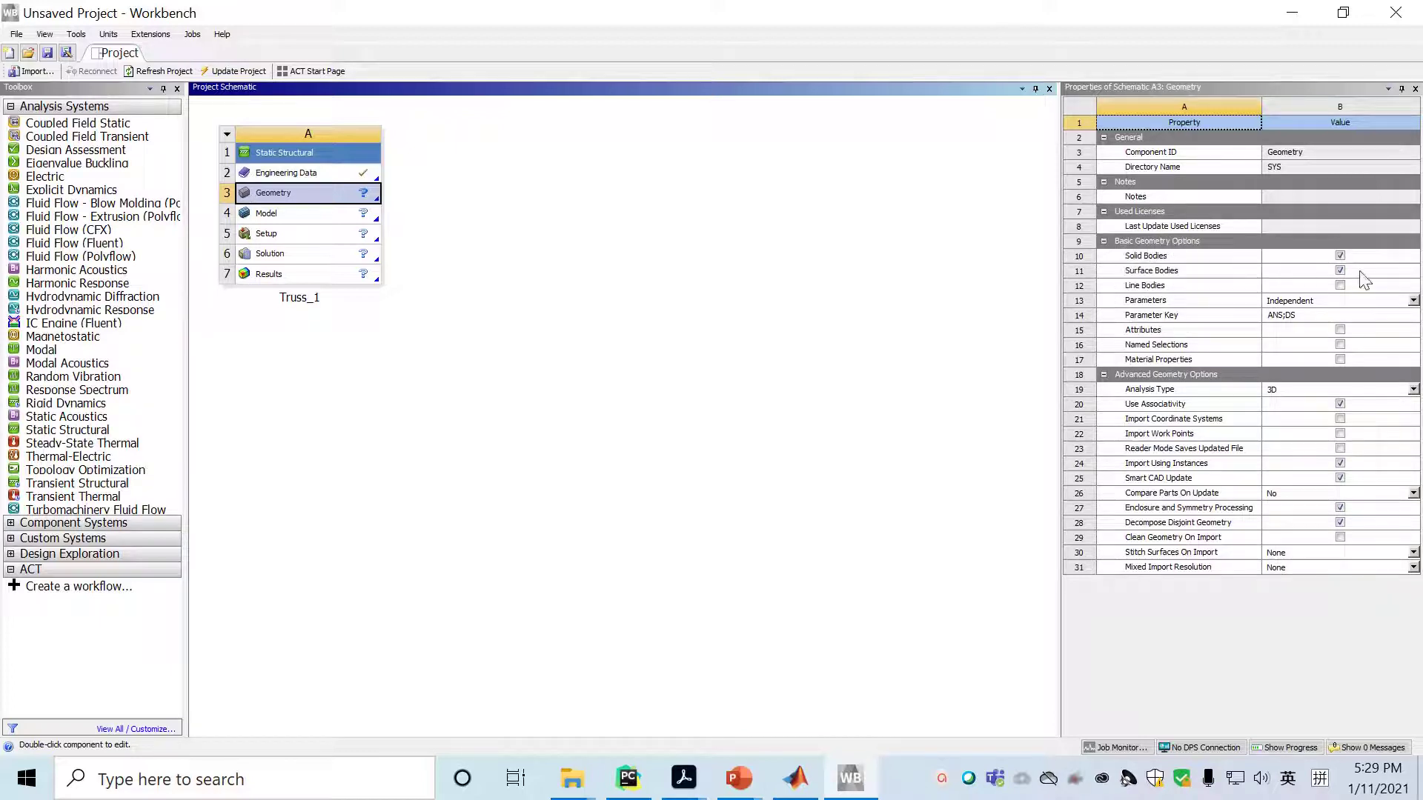
{"action": "left_click", "coordinate": [1339, 285]}
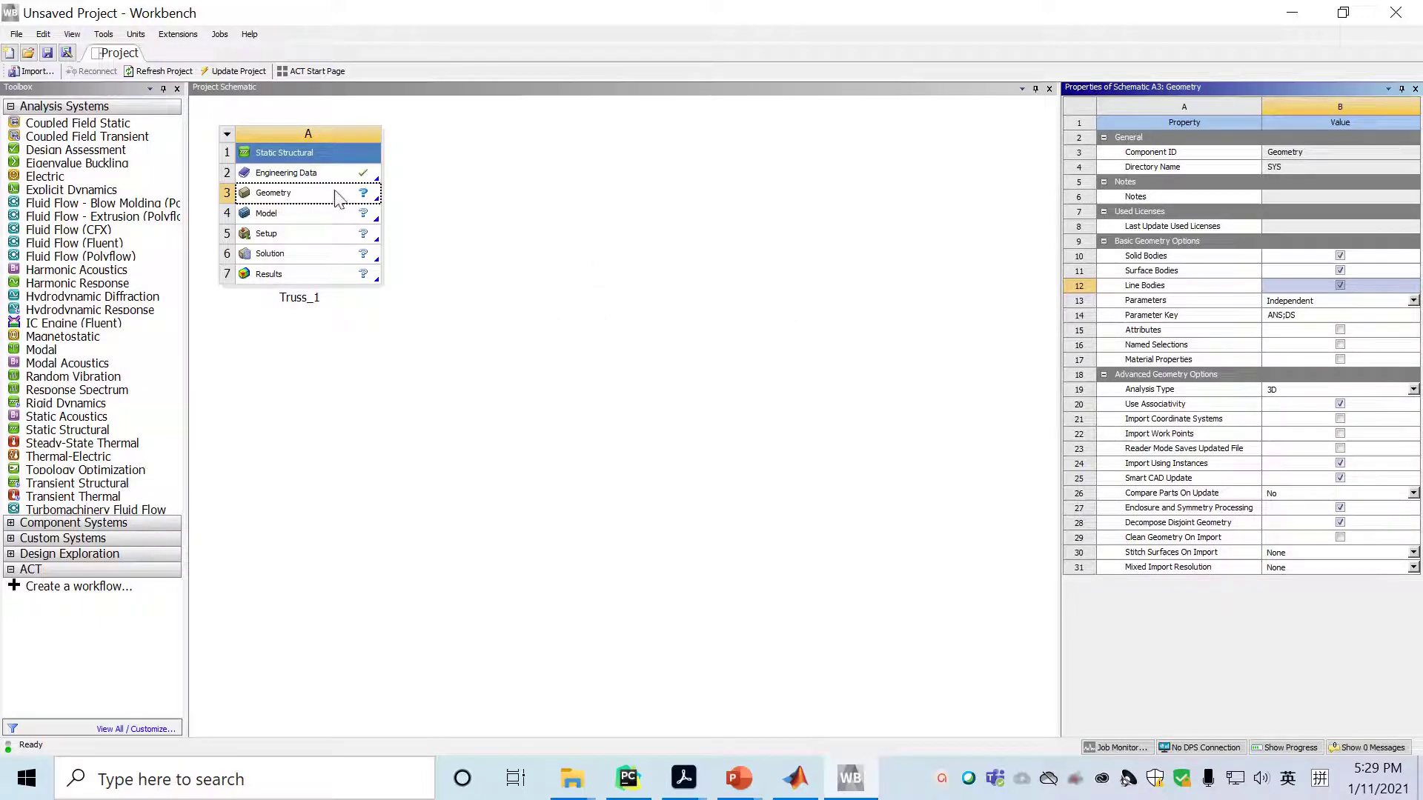
{"action": "left_click", "coordinate": [317, 202]}
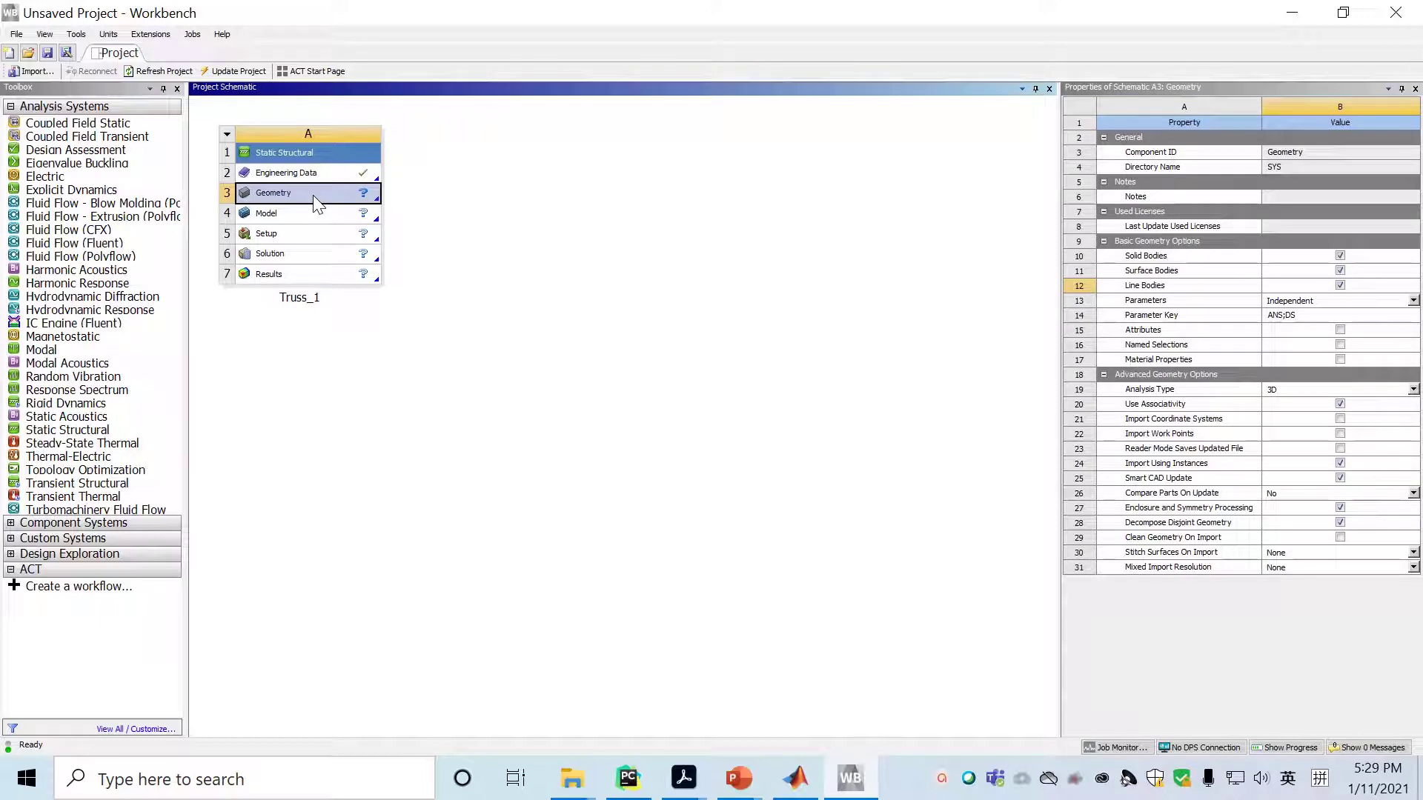
{"action": "double_click", "coordinate": [317, 201]}
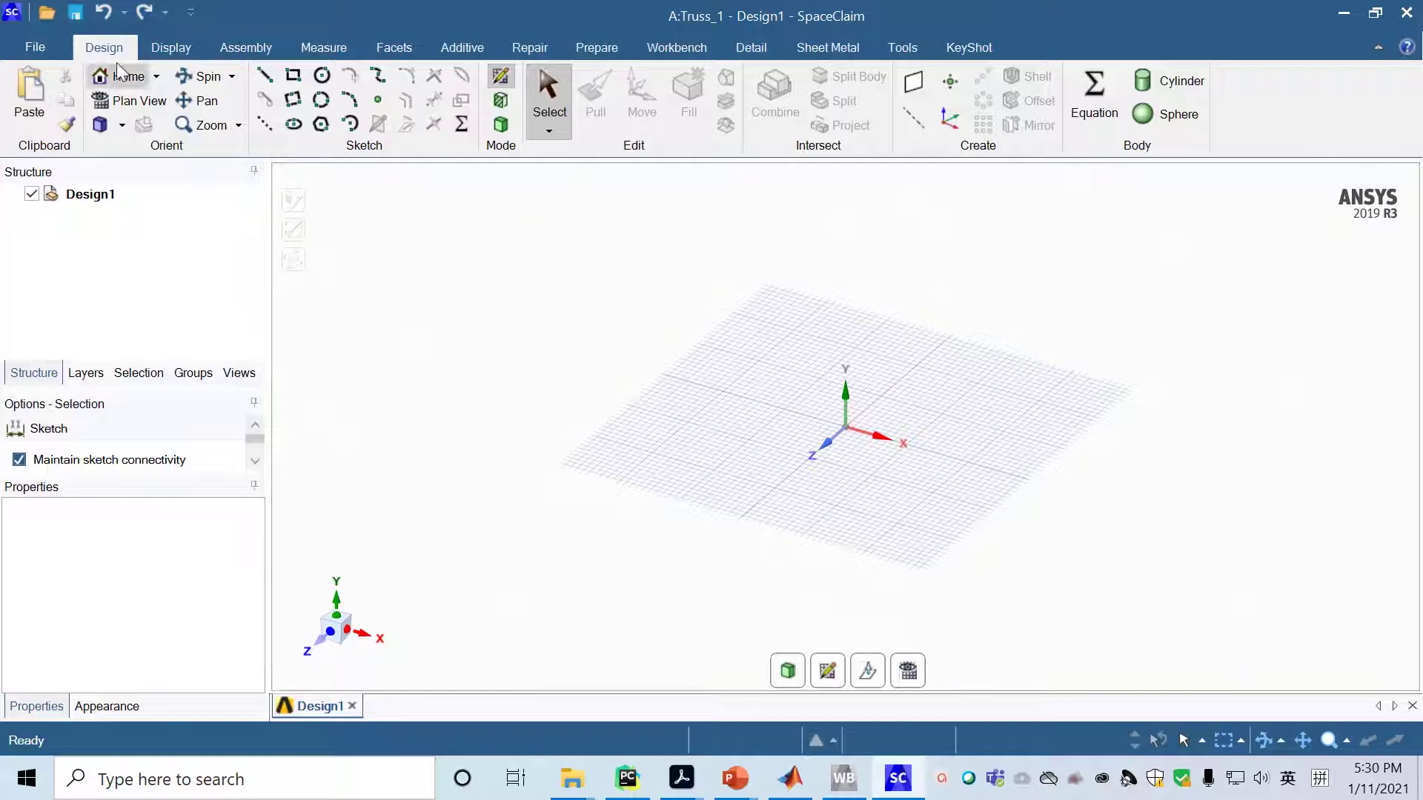
In plan view, sketch the first truss bar as a 100 mm line rising at 45° from the Z axis just below the origin
{"action": "left_click", "coordinate": [131, 104]}
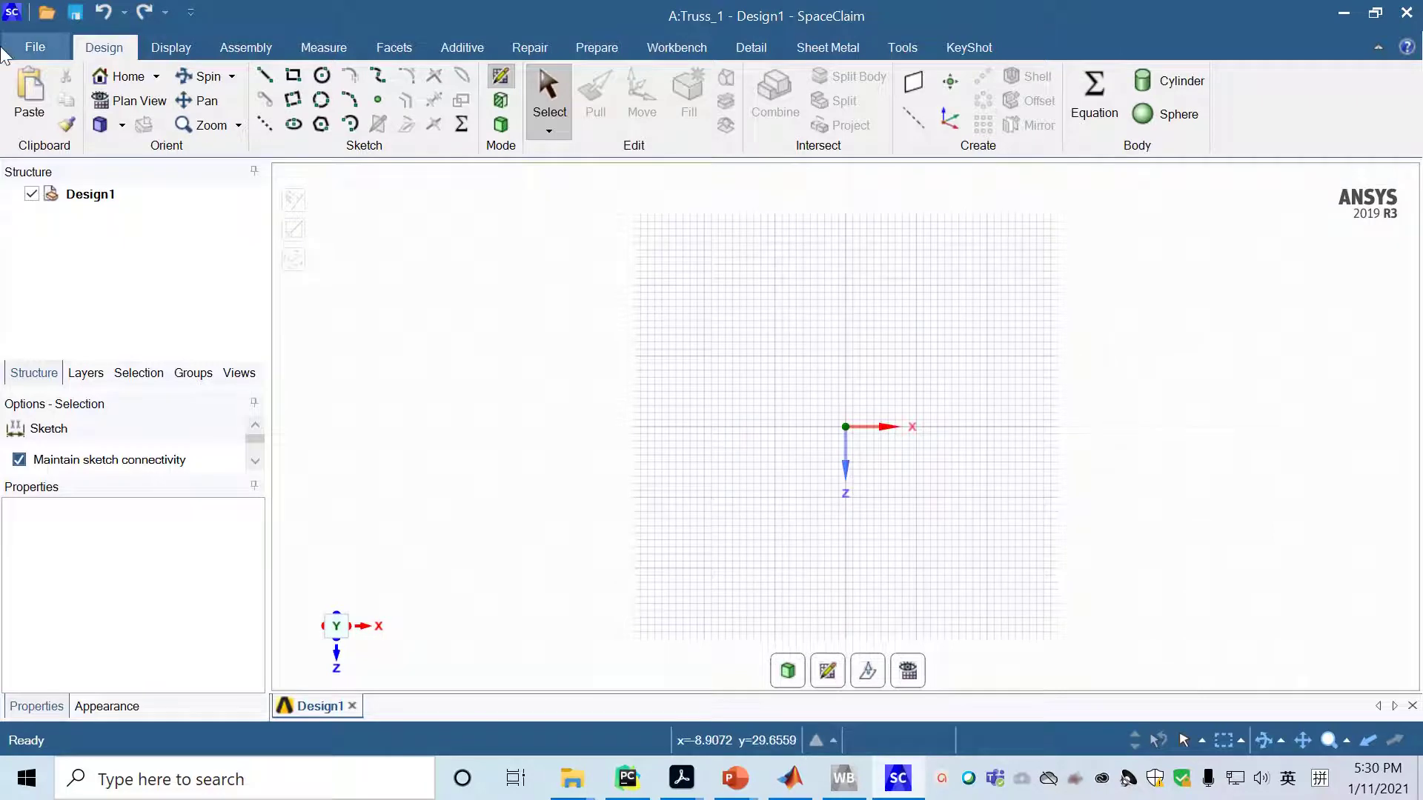
{"action": "left_click", "coordinate": [501, 77]}
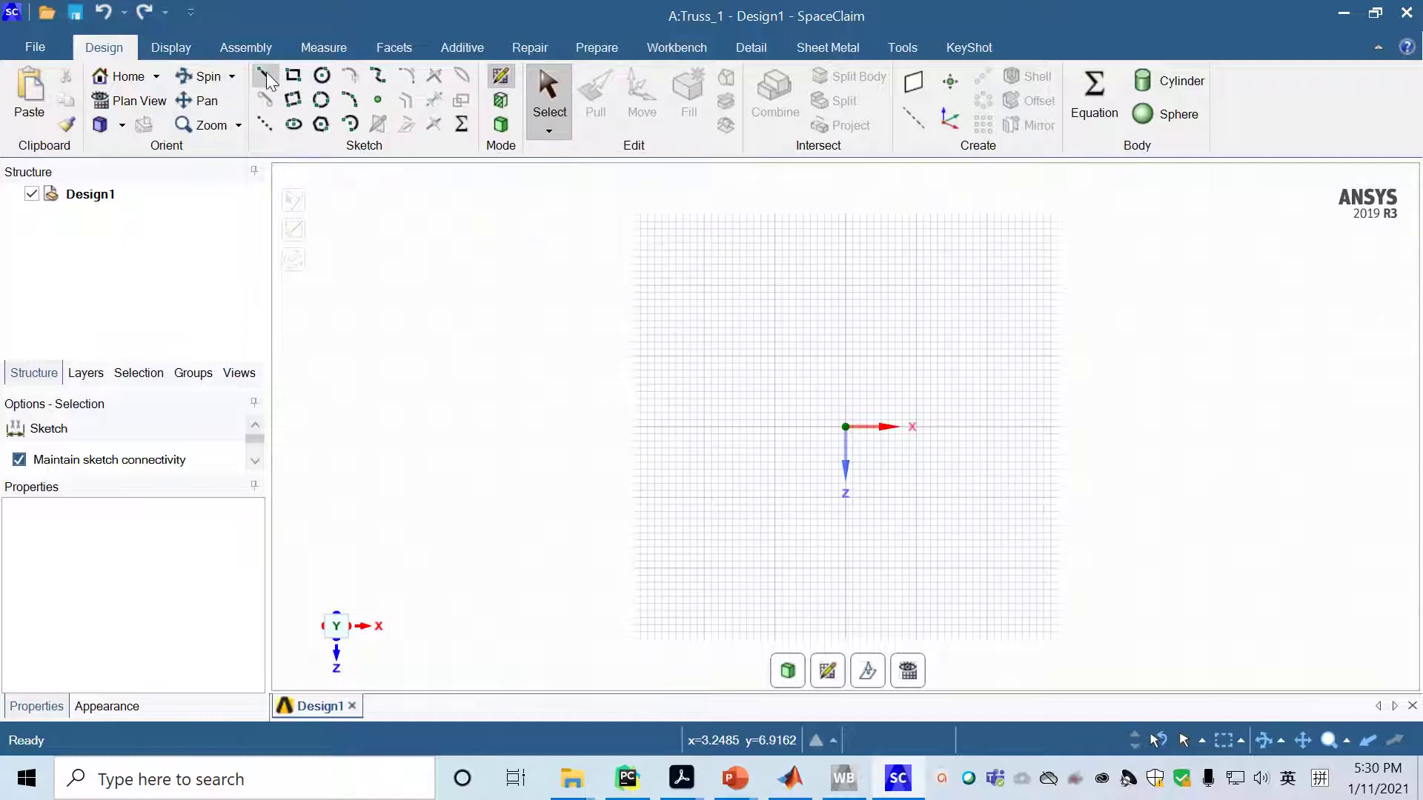
{"action": "left_click", "coordinate": [846, 540]}
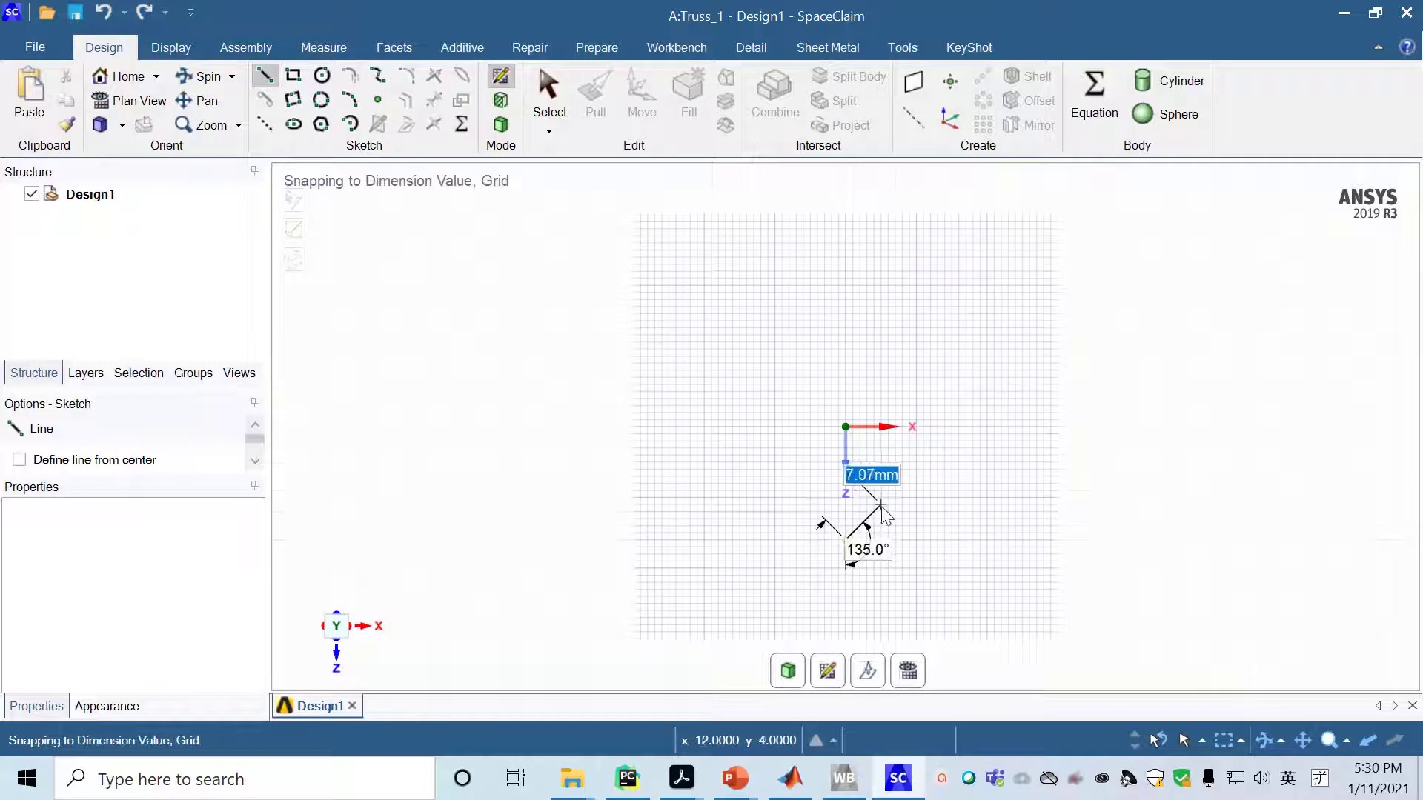
{"action": "left_click", "coordinate": [957, 428]}
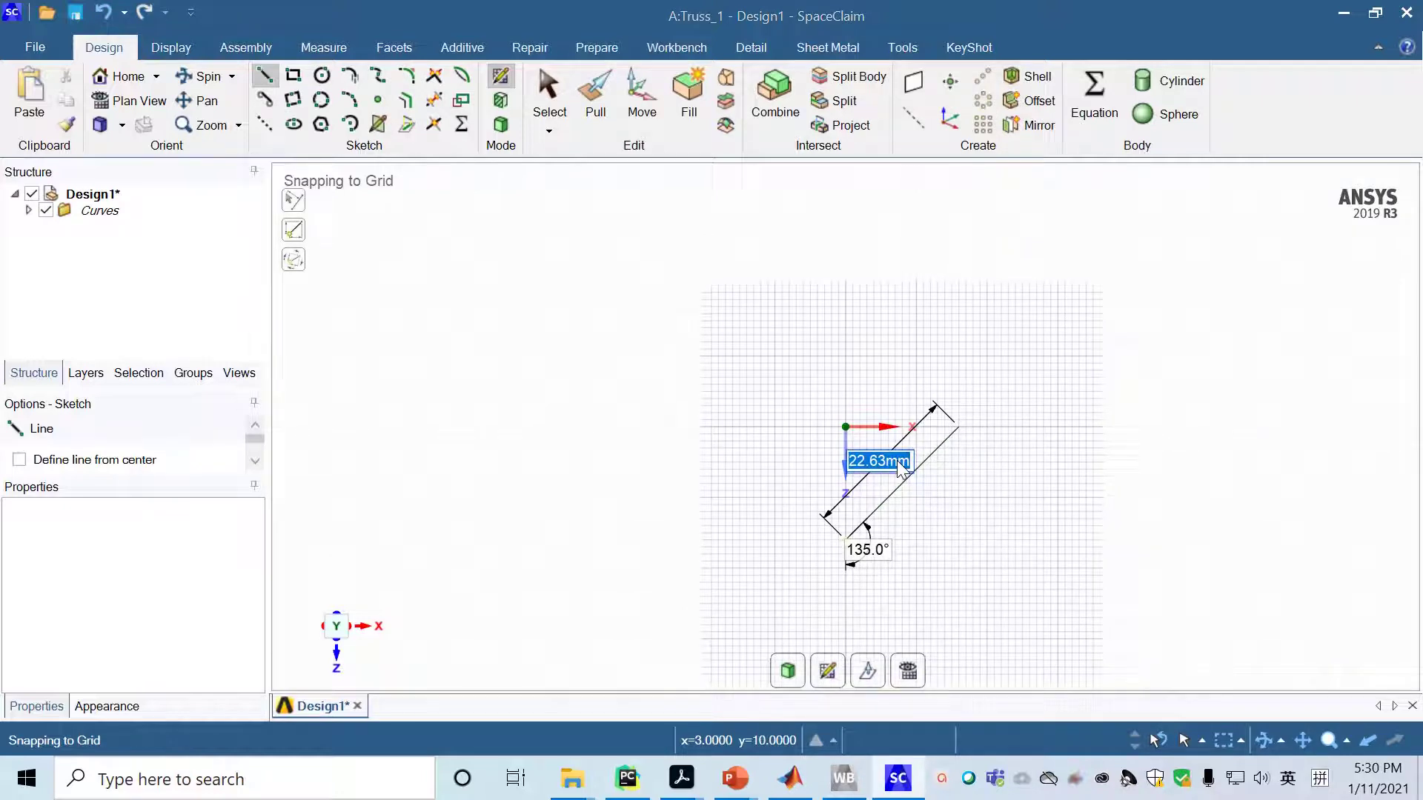
{"action": "type", "text": "100"}
{"action": "key", "text": "Return"}
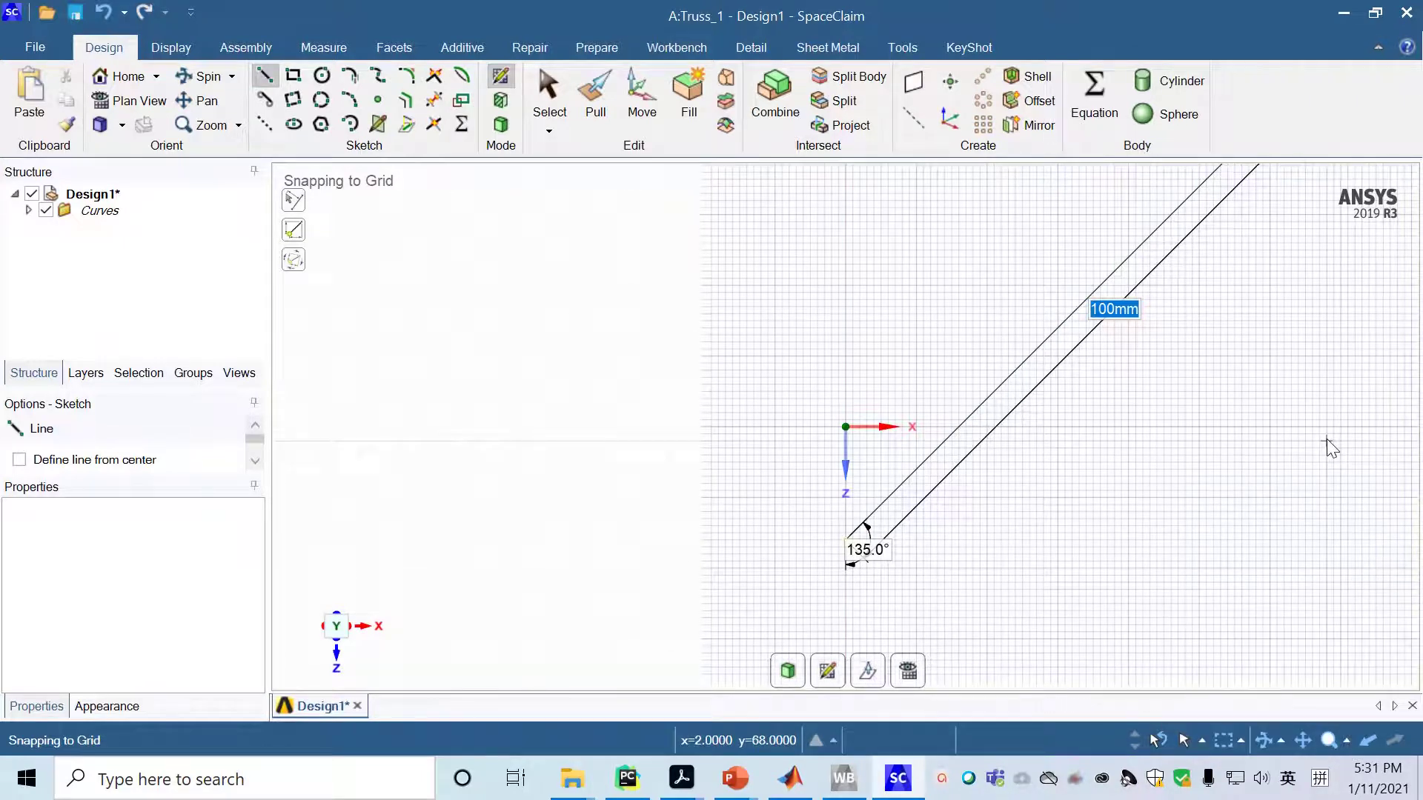
Sketch the second truss bar as a 100 mm line from the first line's upper end, perpendicular to it and back towards the Z axis
{"action": "scroll", "coordinate": [1327, 444], "scroll_direction": "down", "scroll_amount": 2}
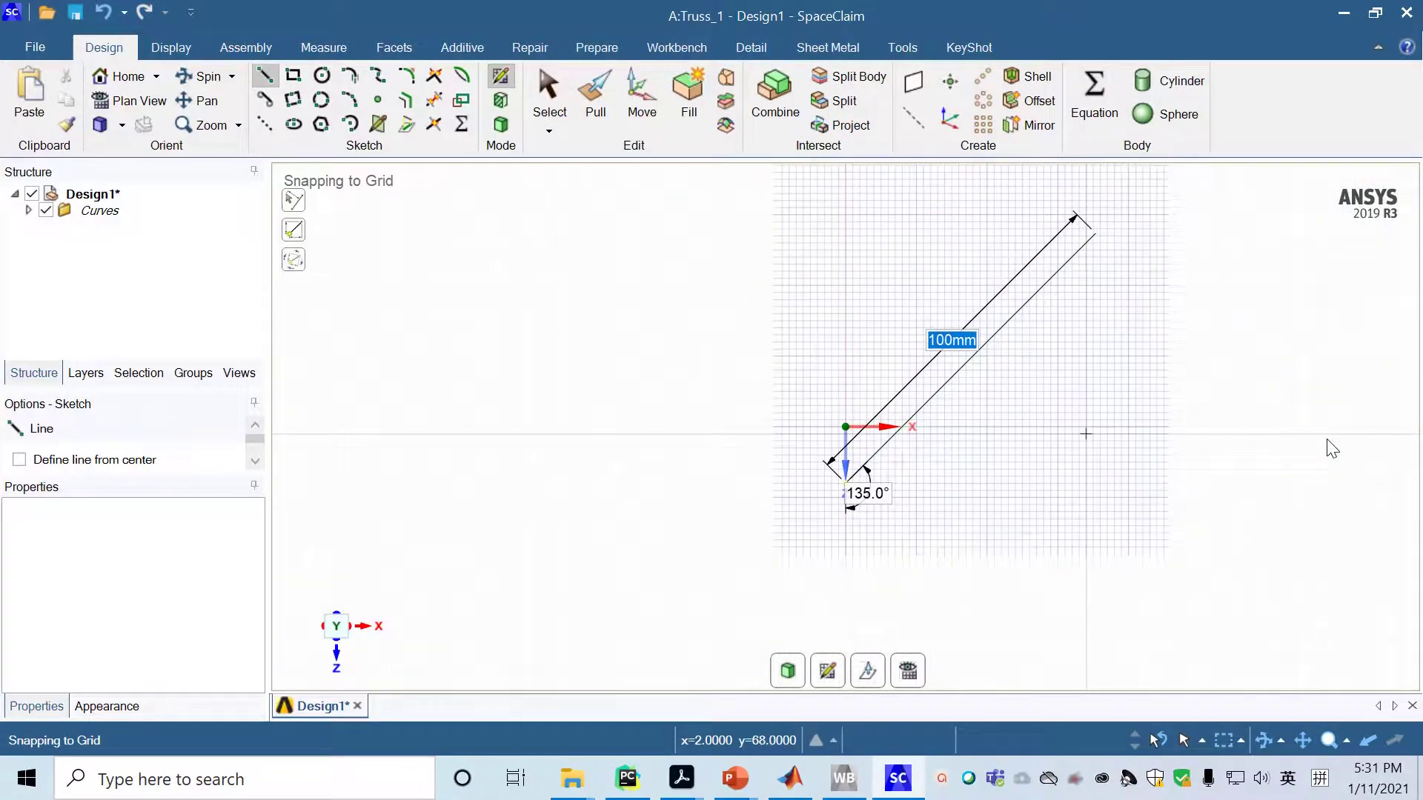
{"action": "scroll", "coordinate": [1332, 448], "scroll_direction": "down", "scroll_amount": 2}
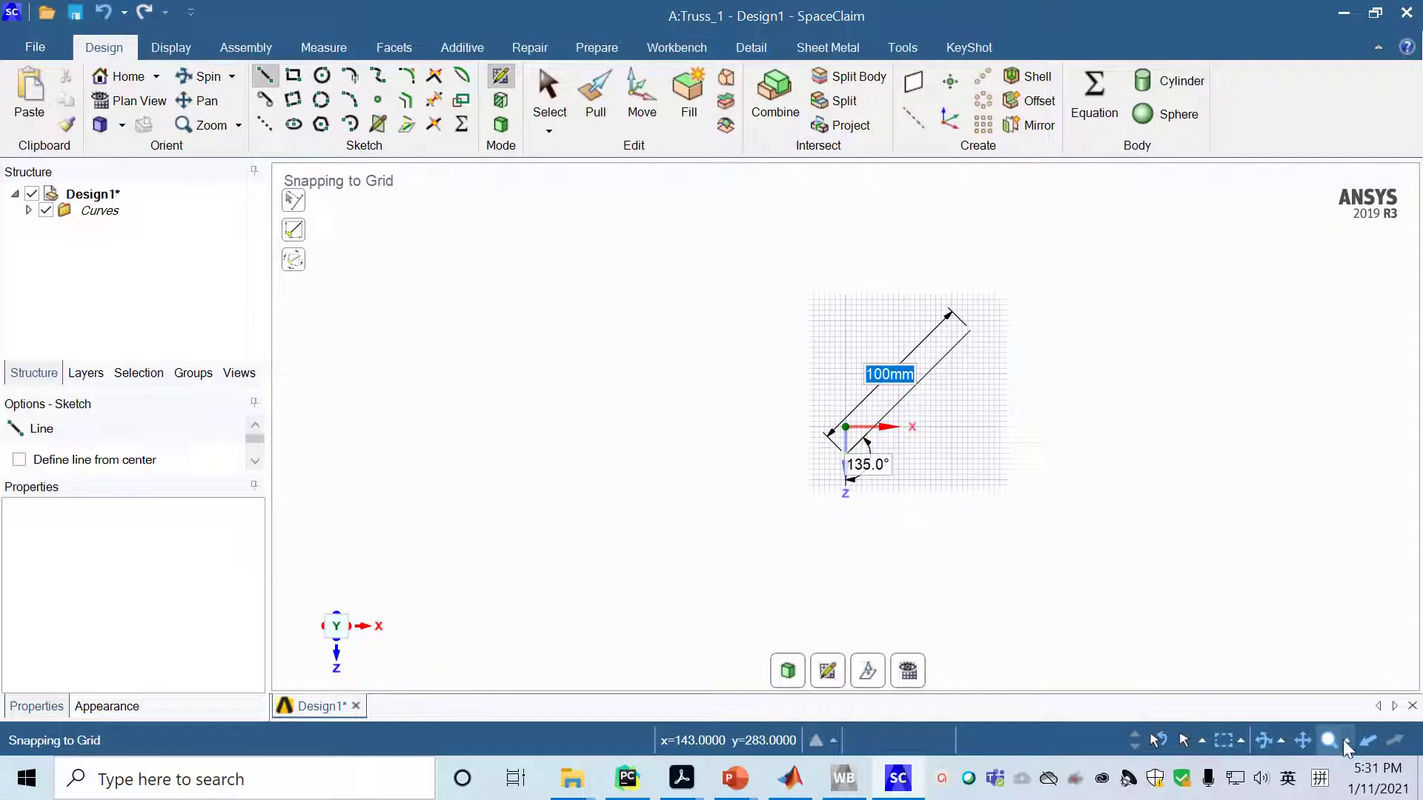
{"action": "left_click", "coordinate": [971, 332]}
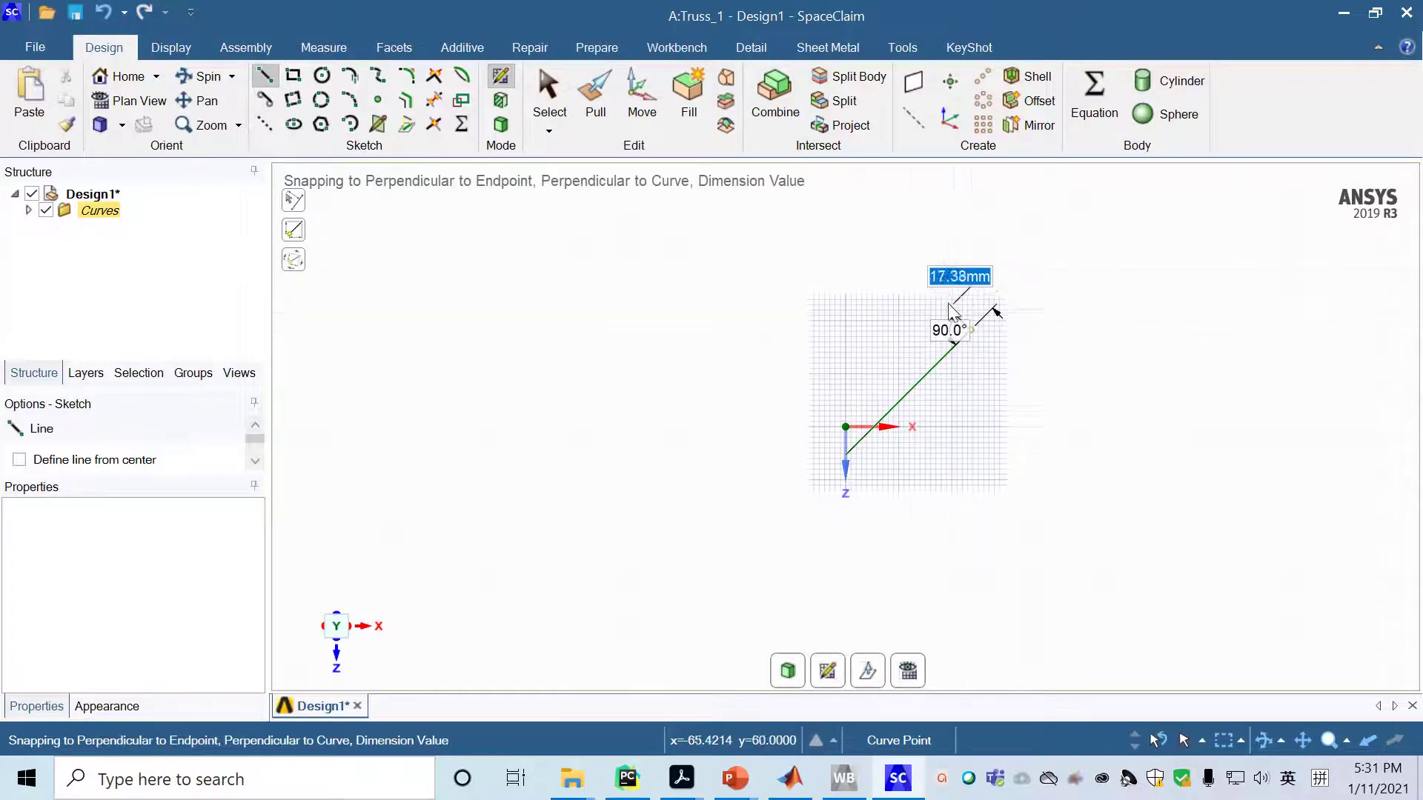
{"action": "left_click", "coordinate": [847, 207]}
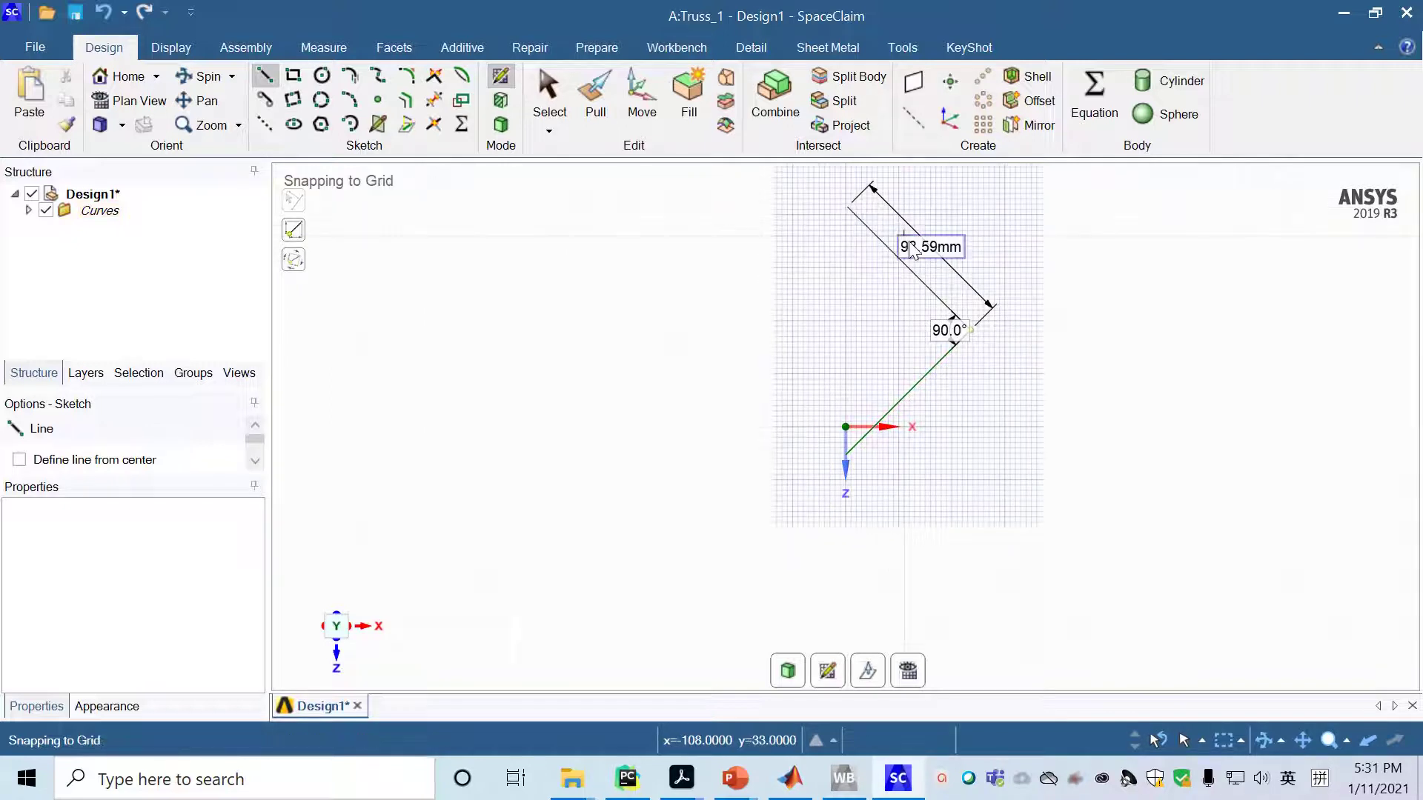
{"action": "type", "text": "100"}
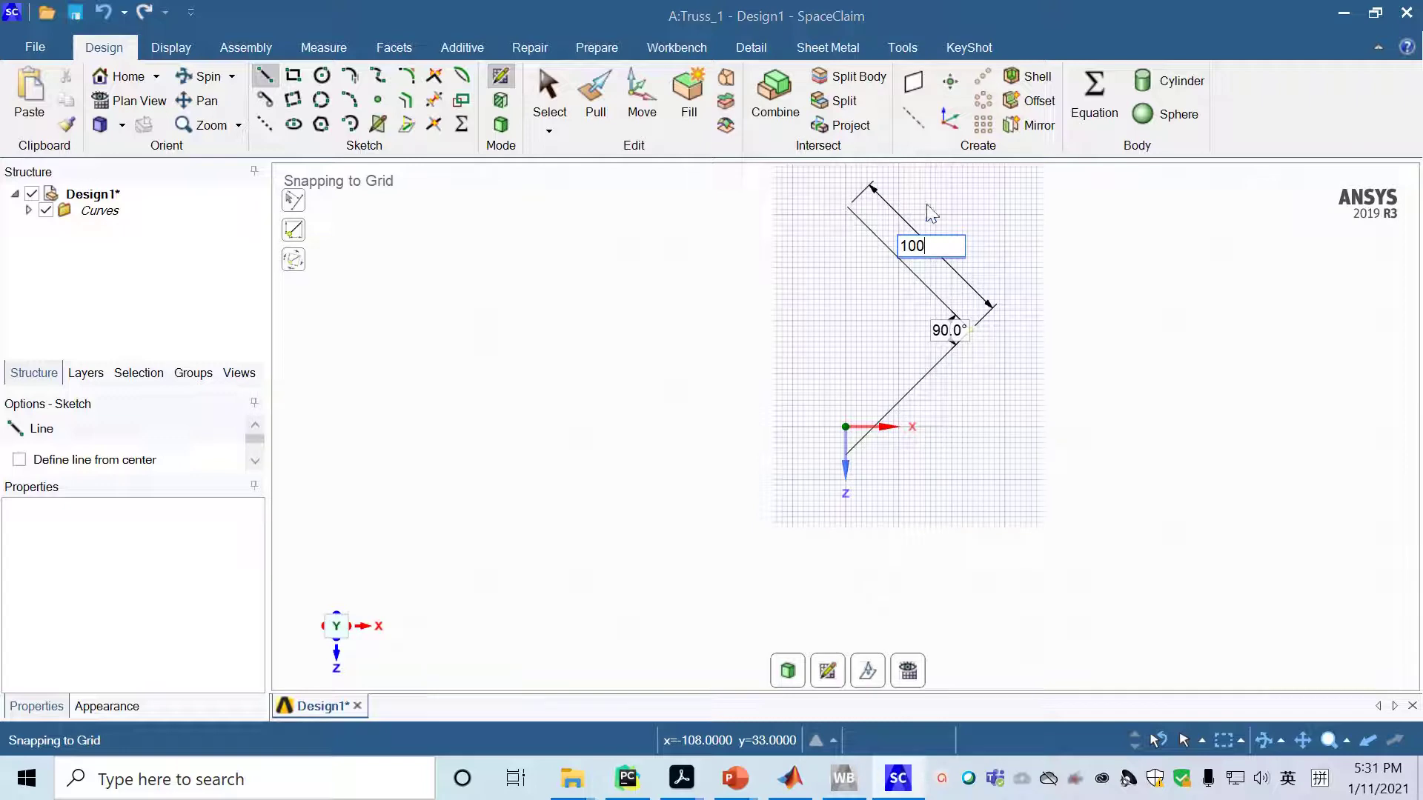
{"action": "key", "text": "Return"}
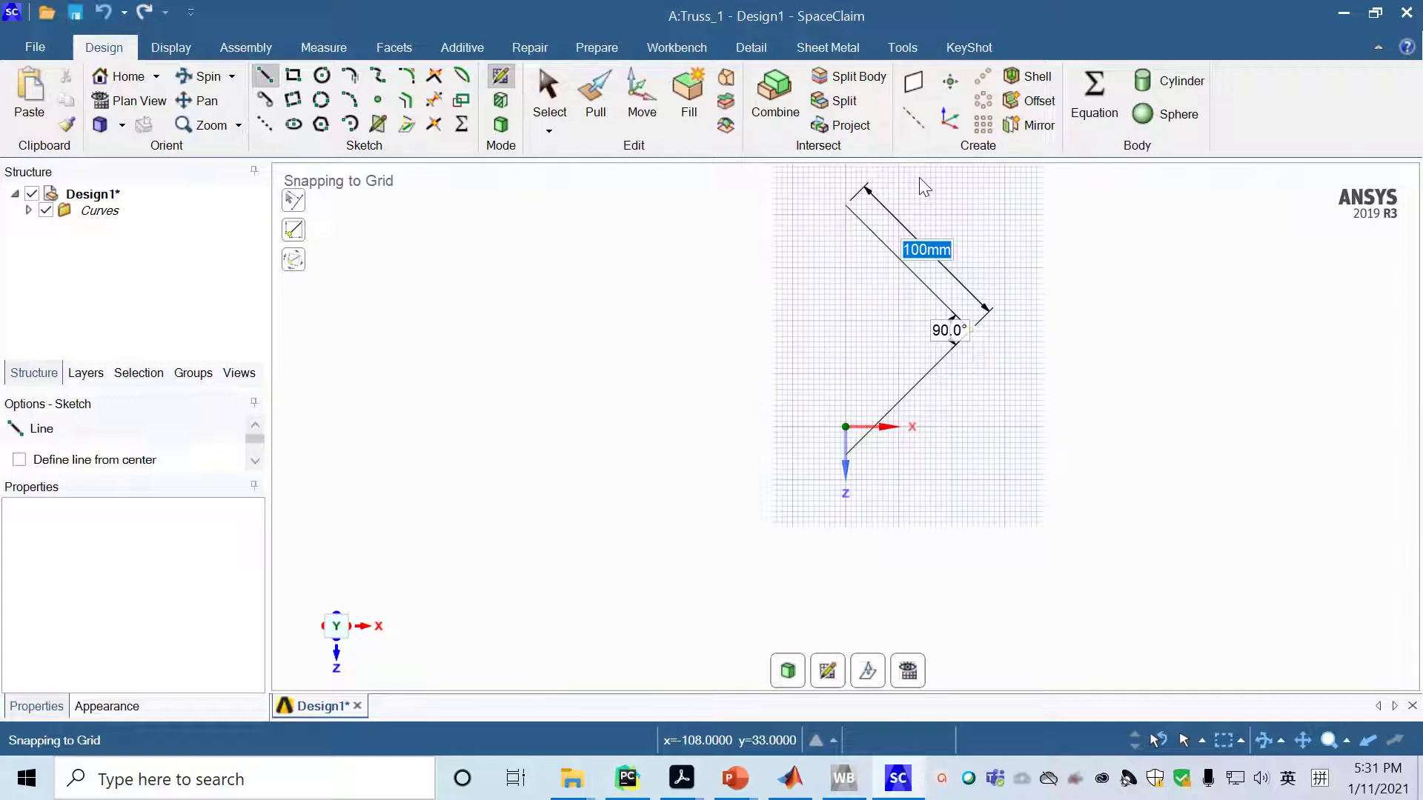
Select both sketched lines and turn them into beams with a solid Rectangle profile
{"action": "left_click", "coordinate": [27, 209]}
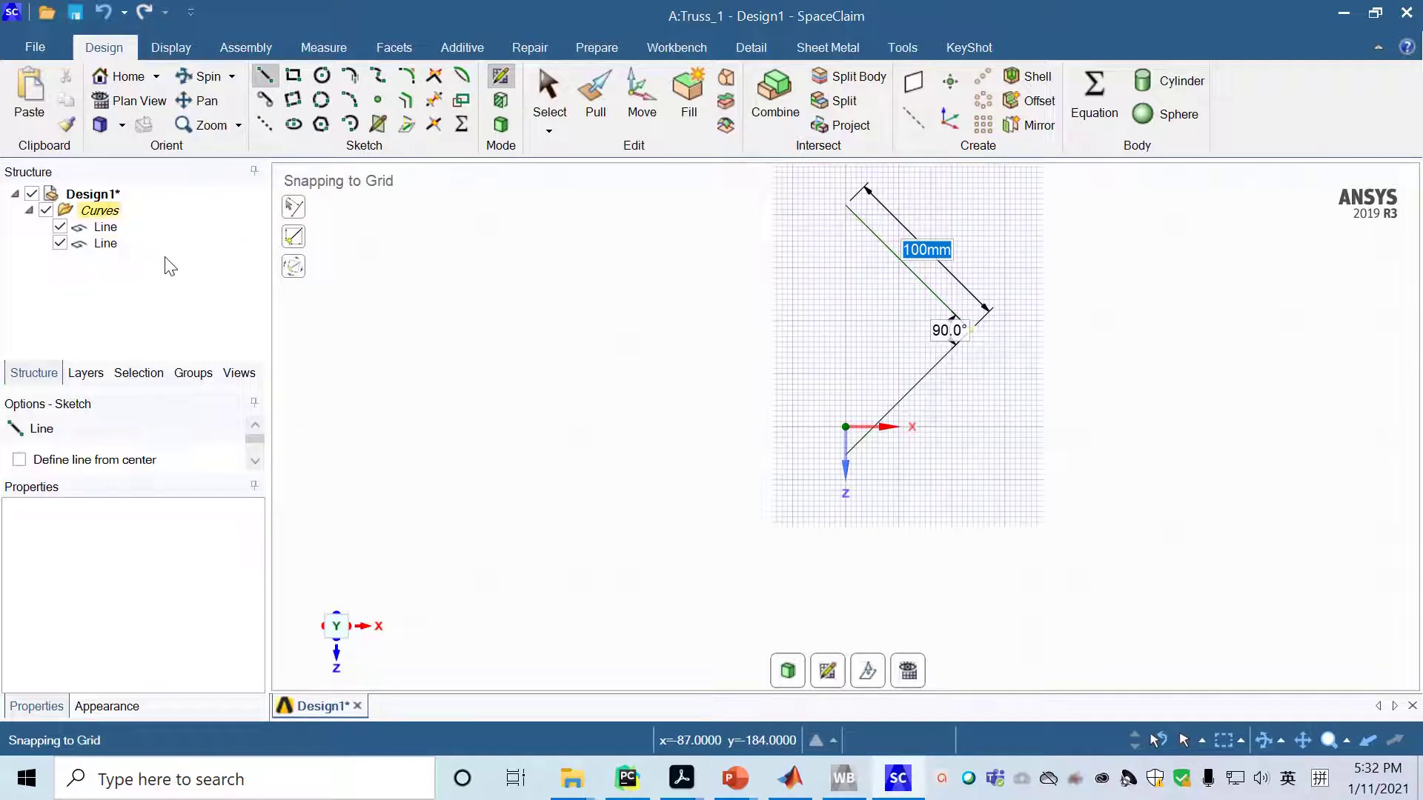
{"action": "left_click", "coordinate": [105, 227]}
{"action": "left_click", "coordinate": [548, 96]}
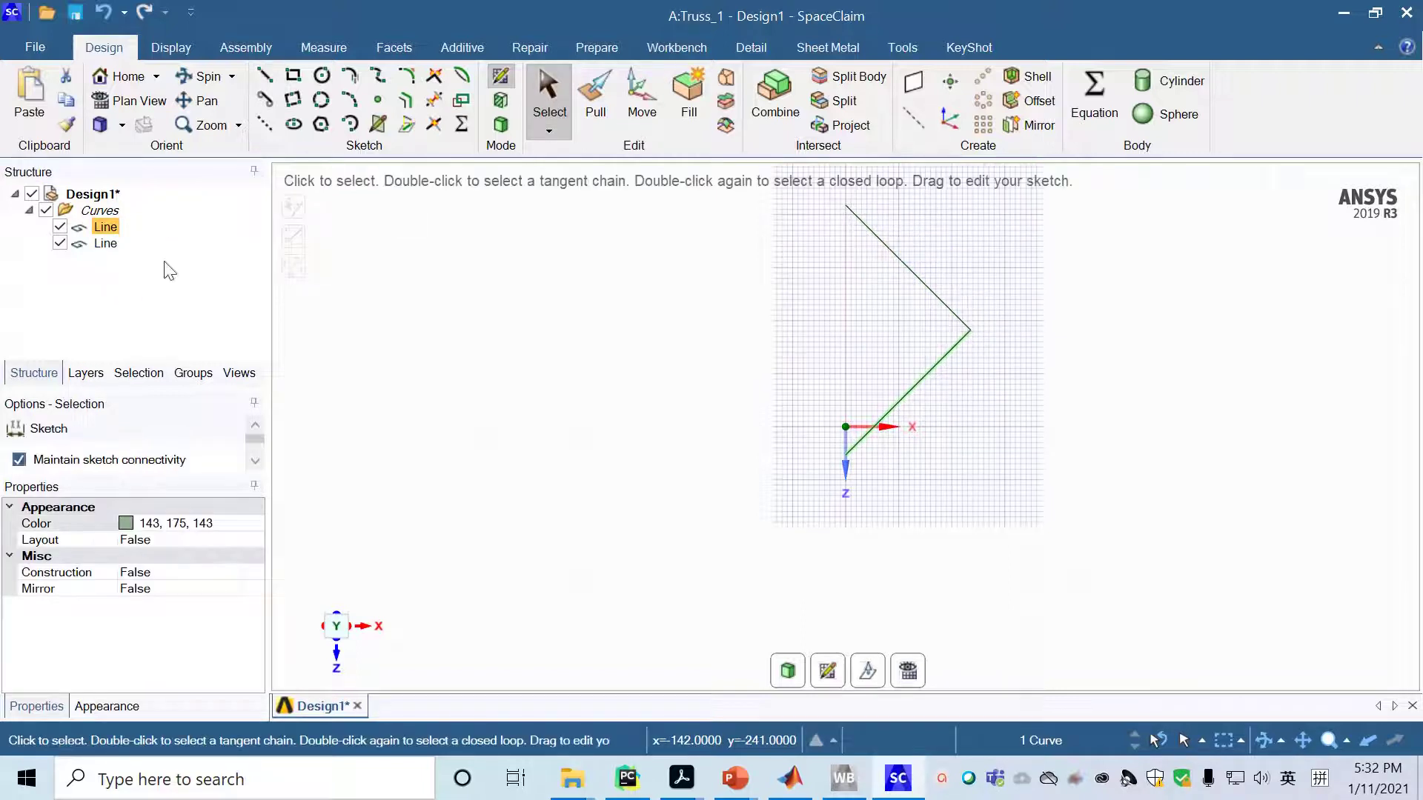
{"action": "left_click", "coordinate": [106, 245], "text": "ctrl"}
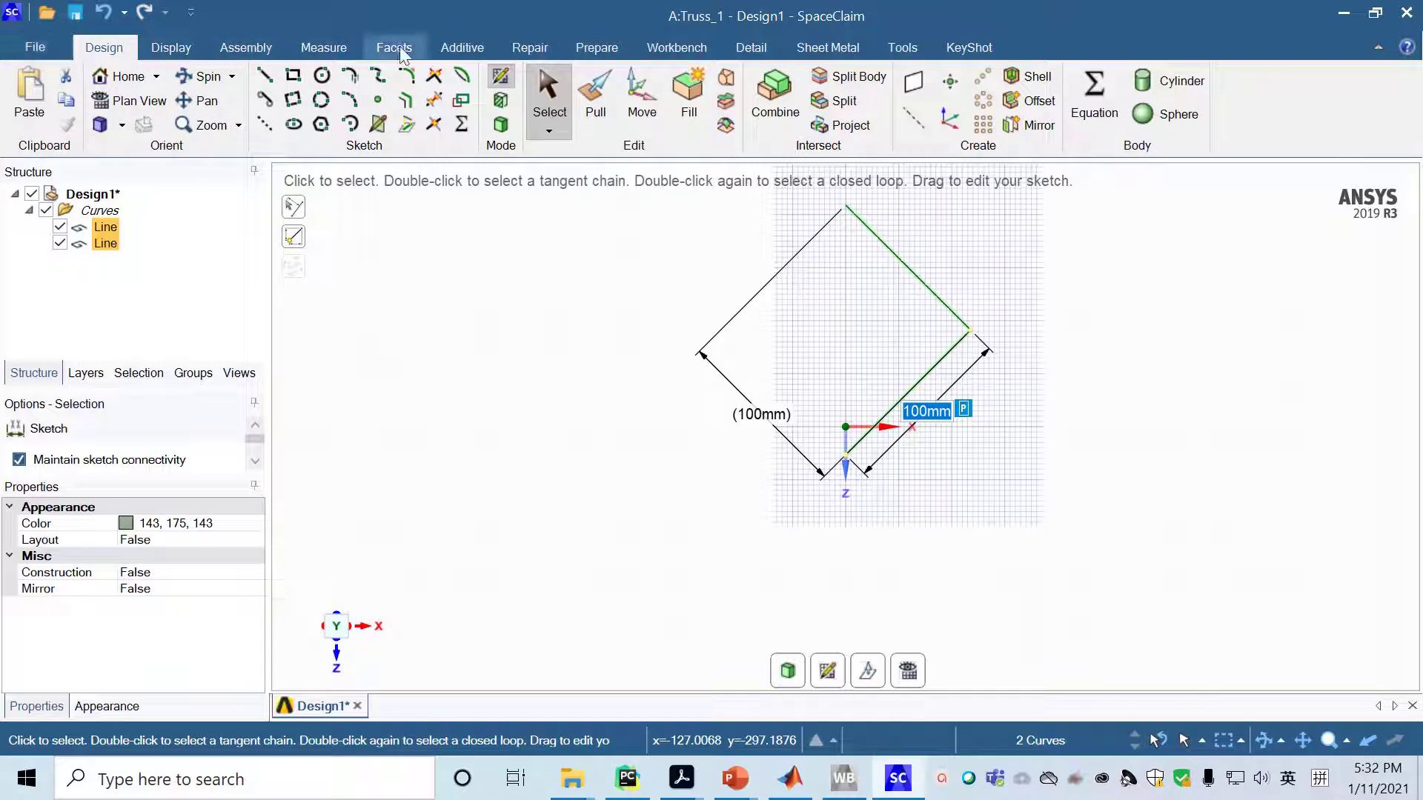
{"action": "left_click", "coordinate": [593, 48]}
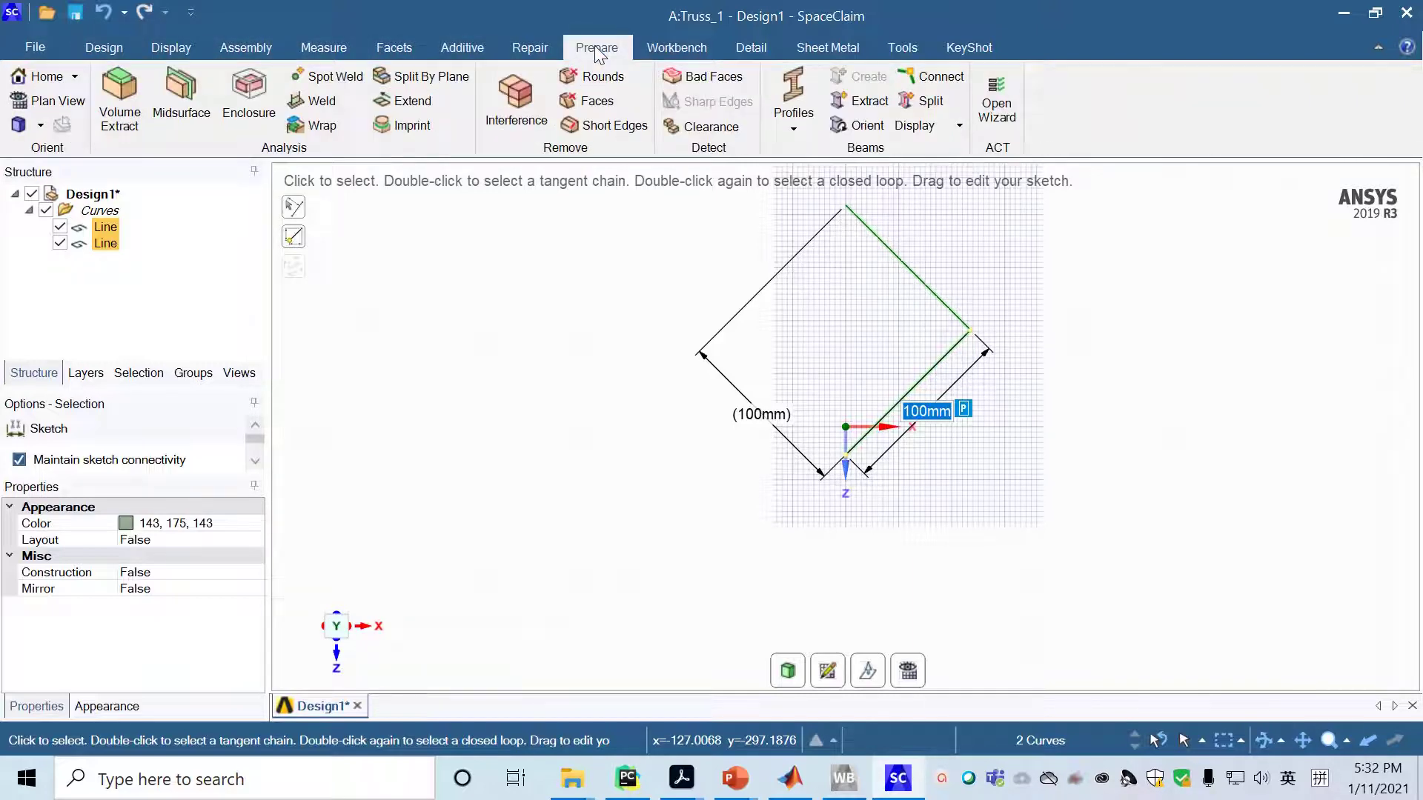
{"action": "left_click", "coordinate": [795, 89]}
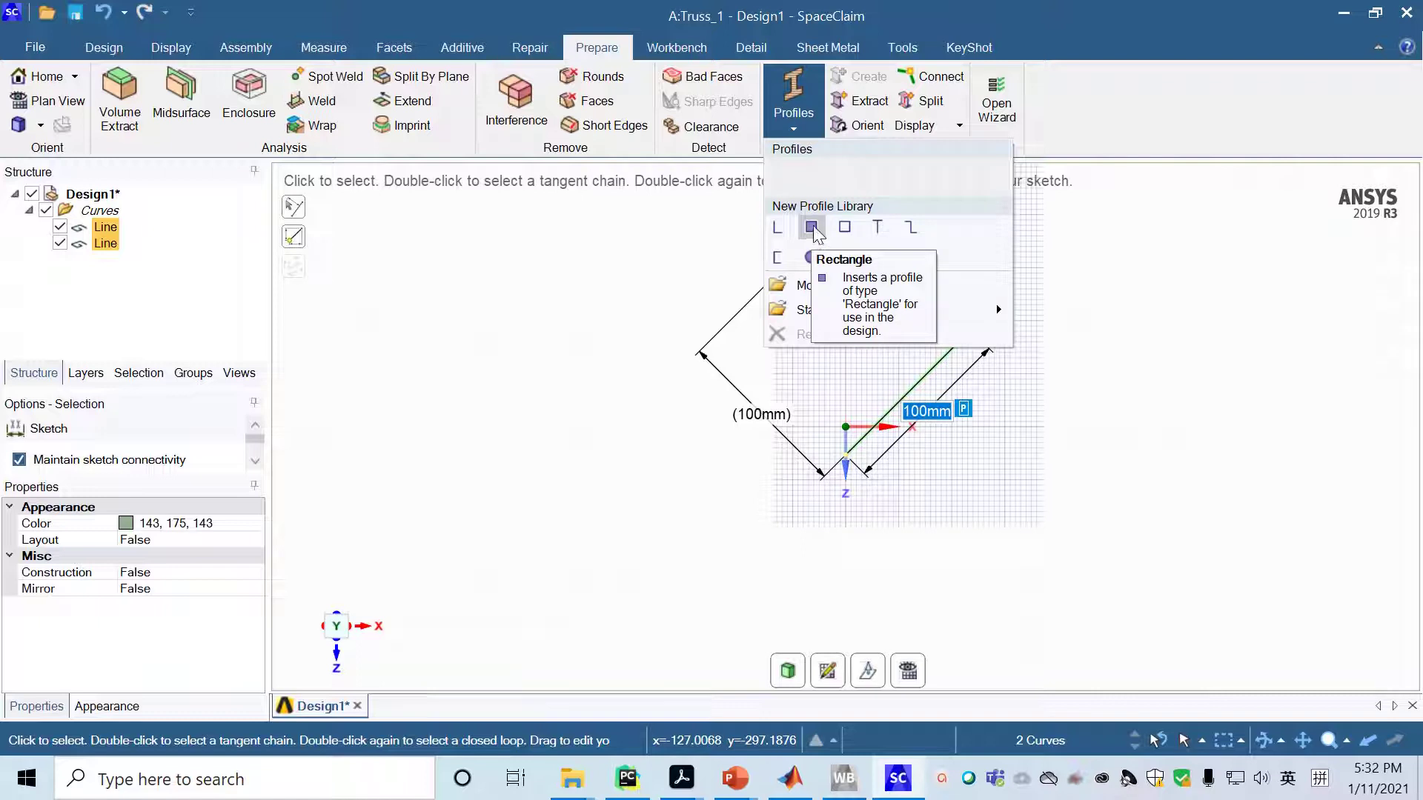
{"action": "left_click", "coordinate": [812, 228]}
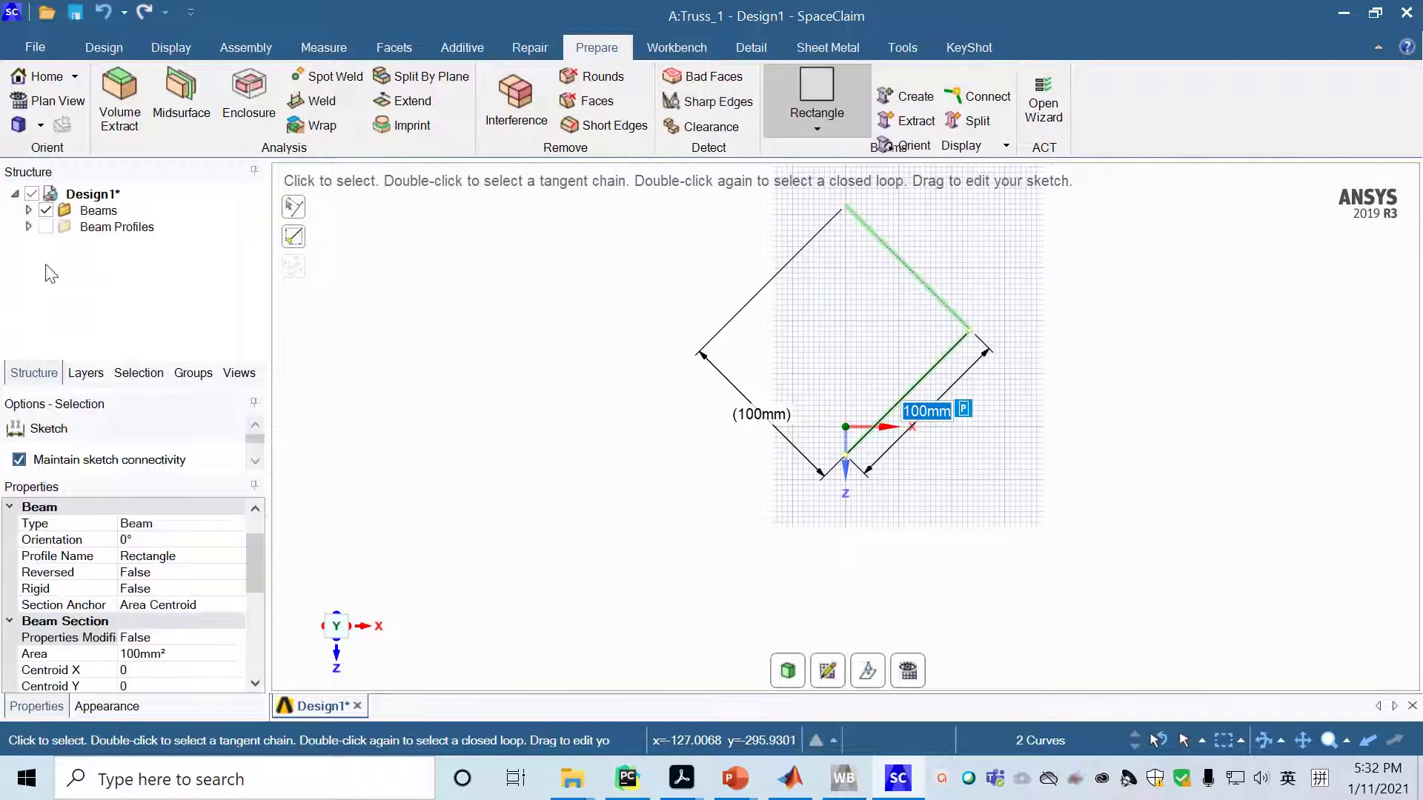
Open the Rectangle beam profile for editing and set its width B to 5 mm
{"action": "left_click", "coordinate": [29, 226]}
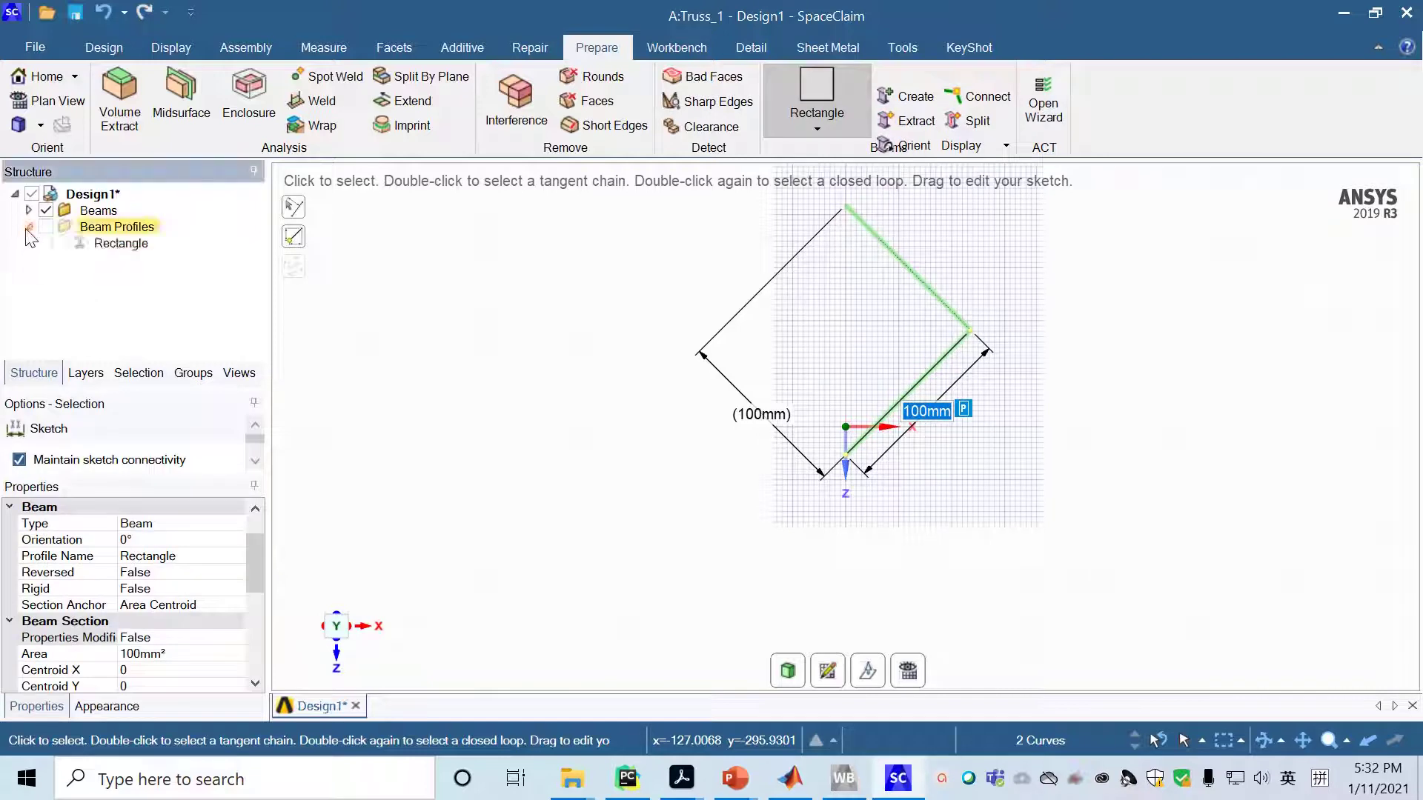
{"action": "left_click", "coordinate": [125, 248]}
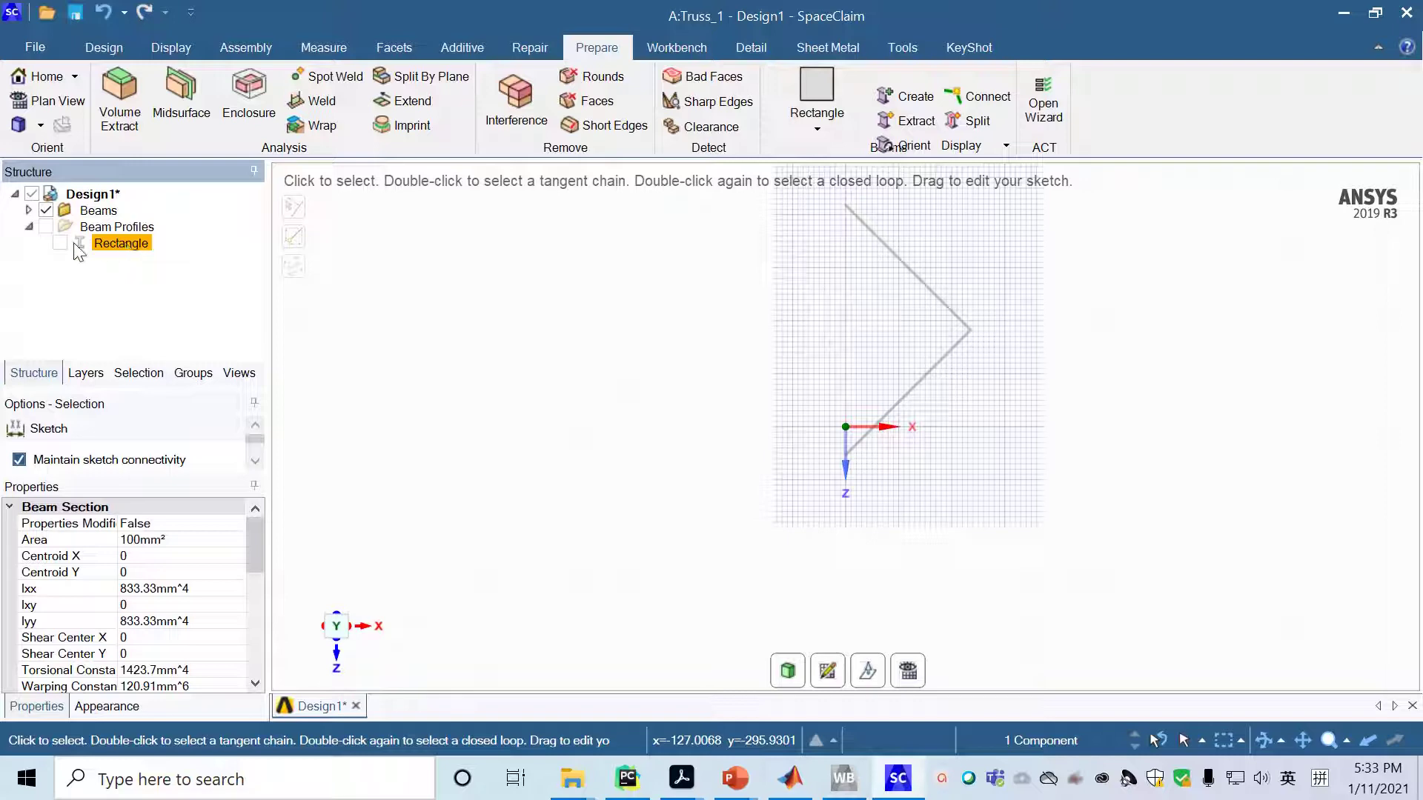
{"action": "right_click", "coordinate": [130, 251]}
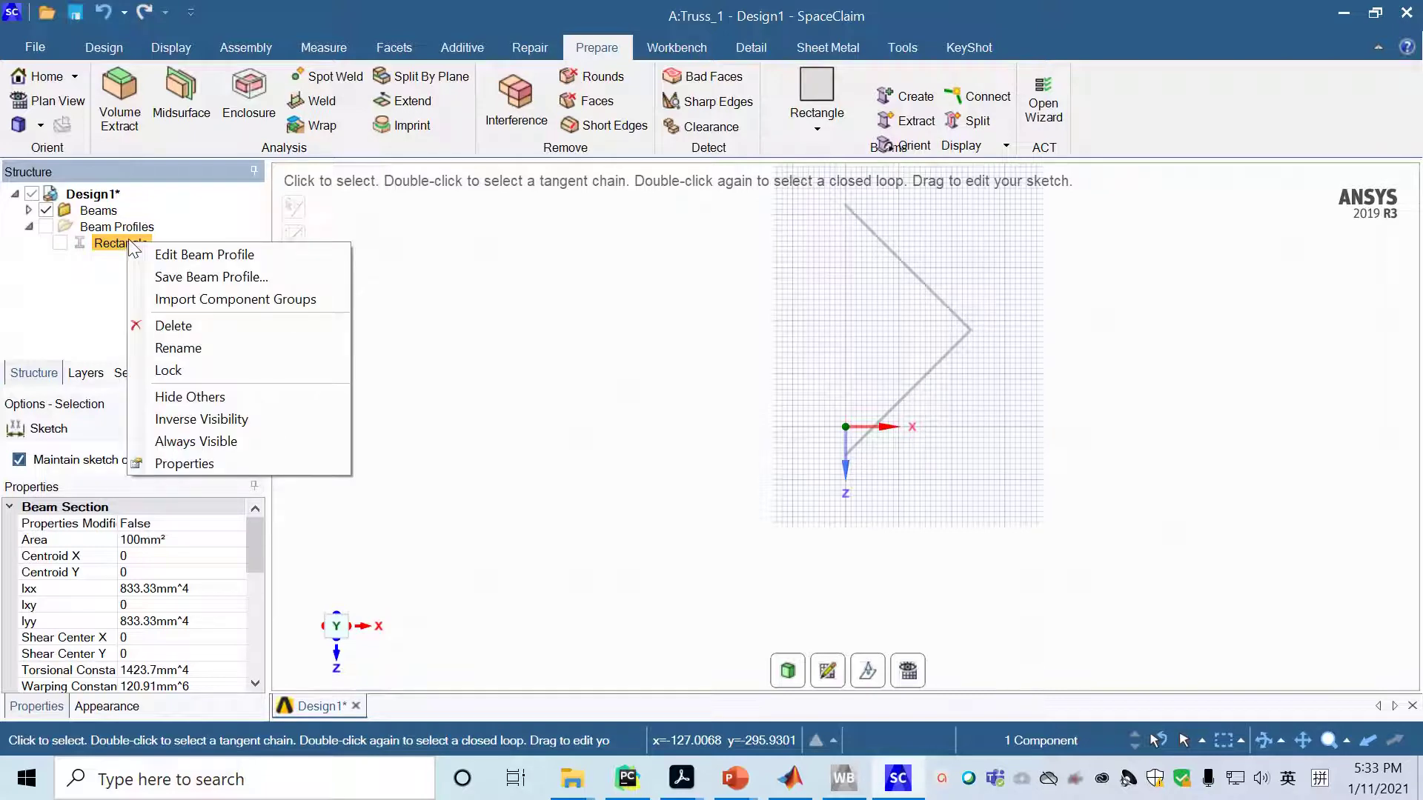
{"action": "left_click", "coordinate": [202, 256]}
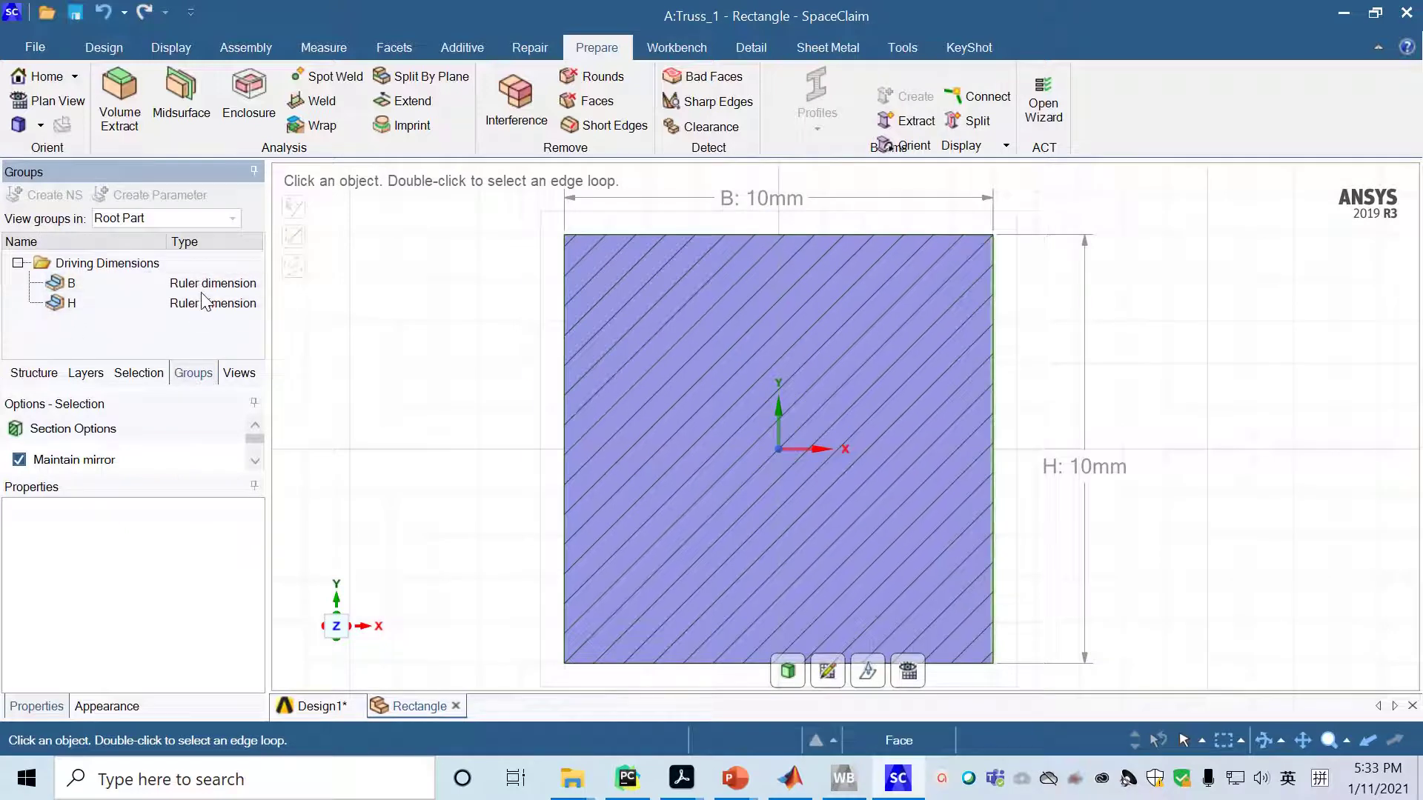
{"action": "left_click", "coordinate": [201, 292]}
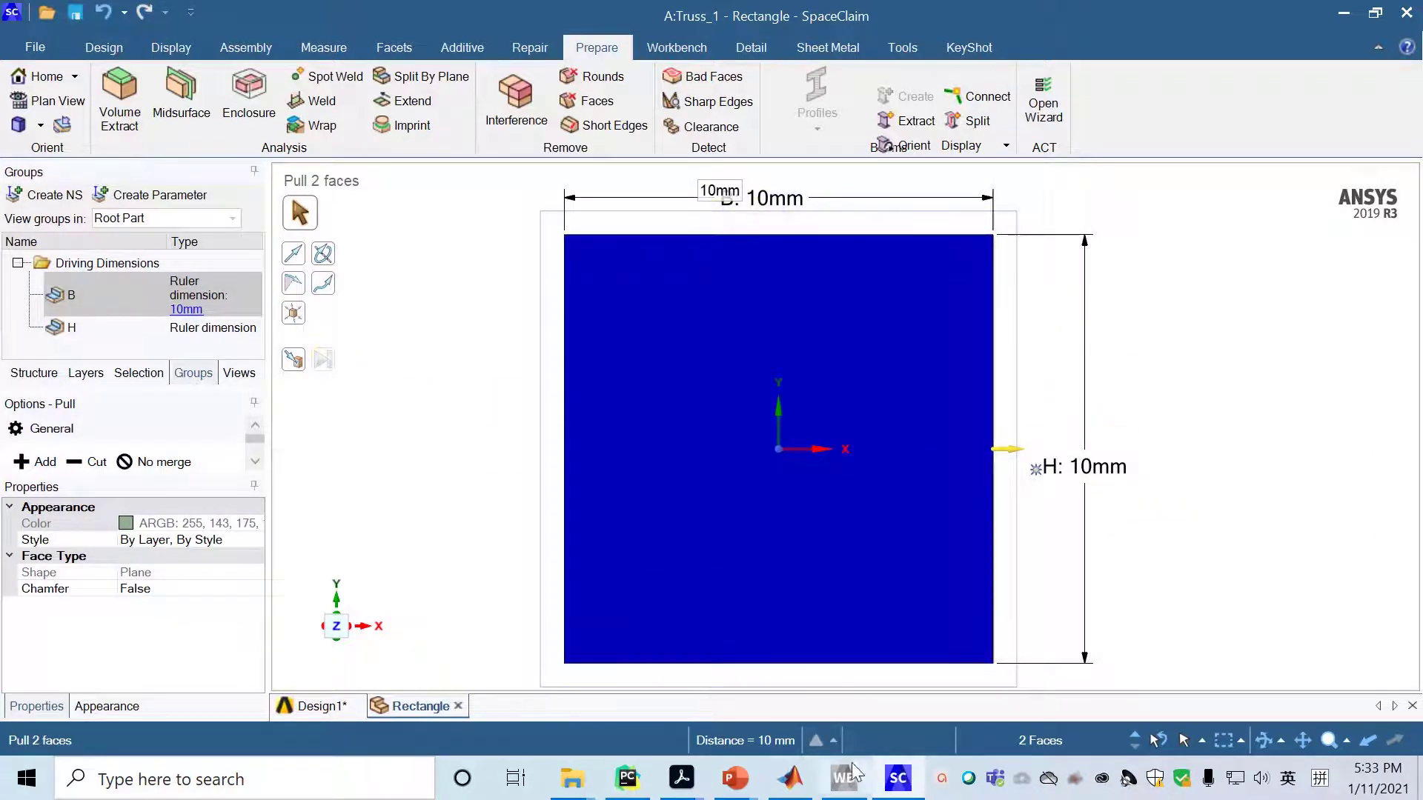
{"action": "left_click", "coordinate": [189, 319]}
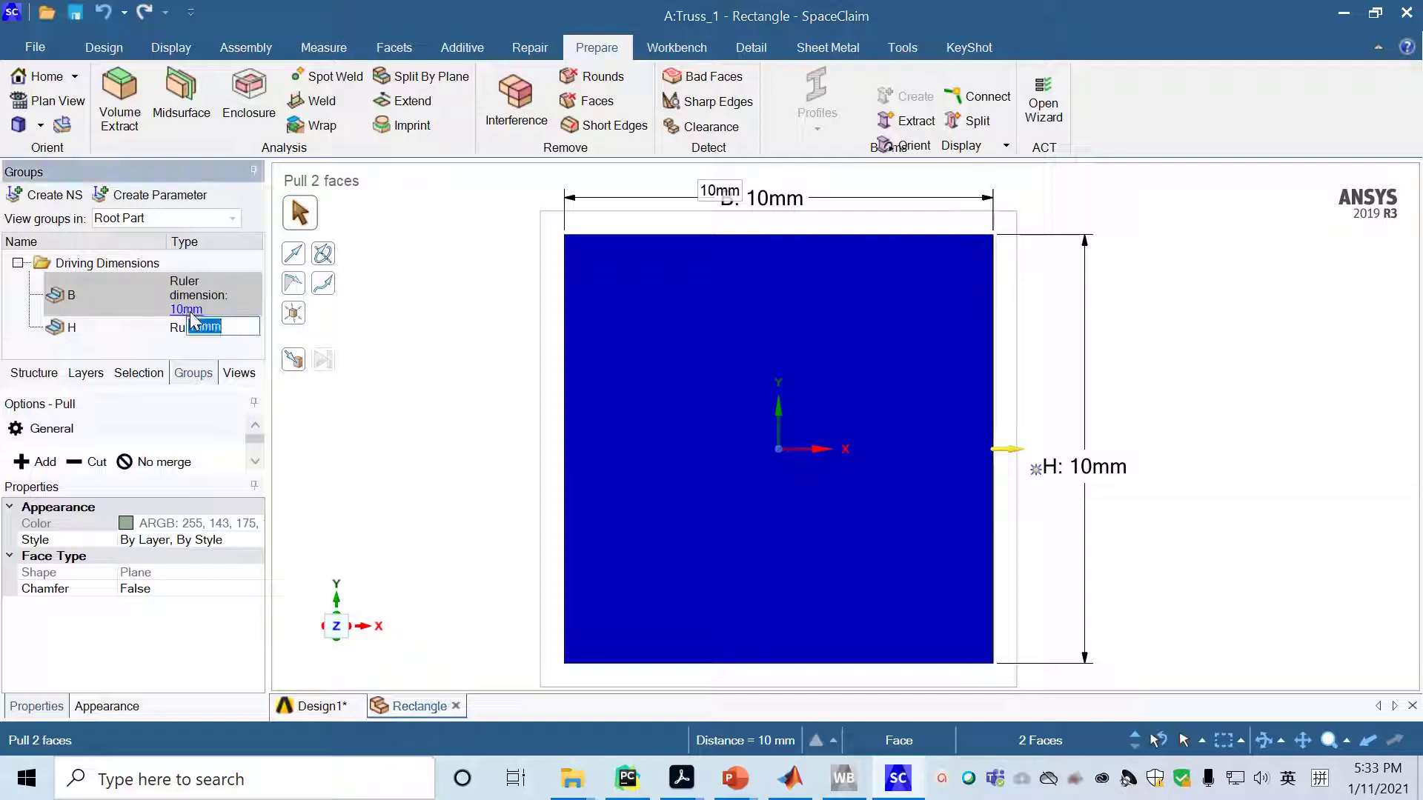
{"action": "key", "text": "BackSpace"}
{"action": "type", "text": "5"}
{"action": "key", "text": "Return"}
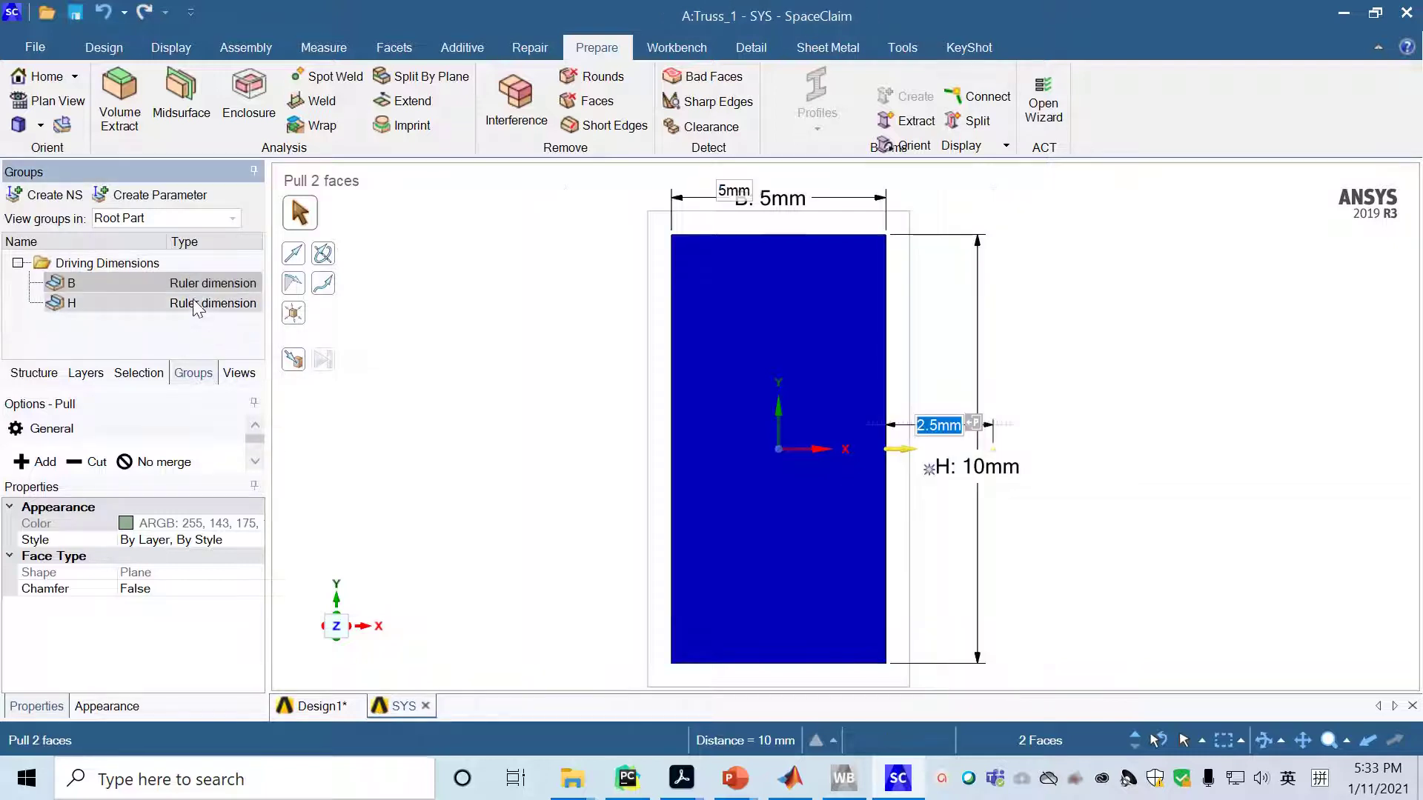
Set the beam profile's height H to 5 mm and close the profile to return to Design1
{"action": "left_click", "coordinate": [194, 307]}
{"action": "left_click", "coordinate": [193, 332]}
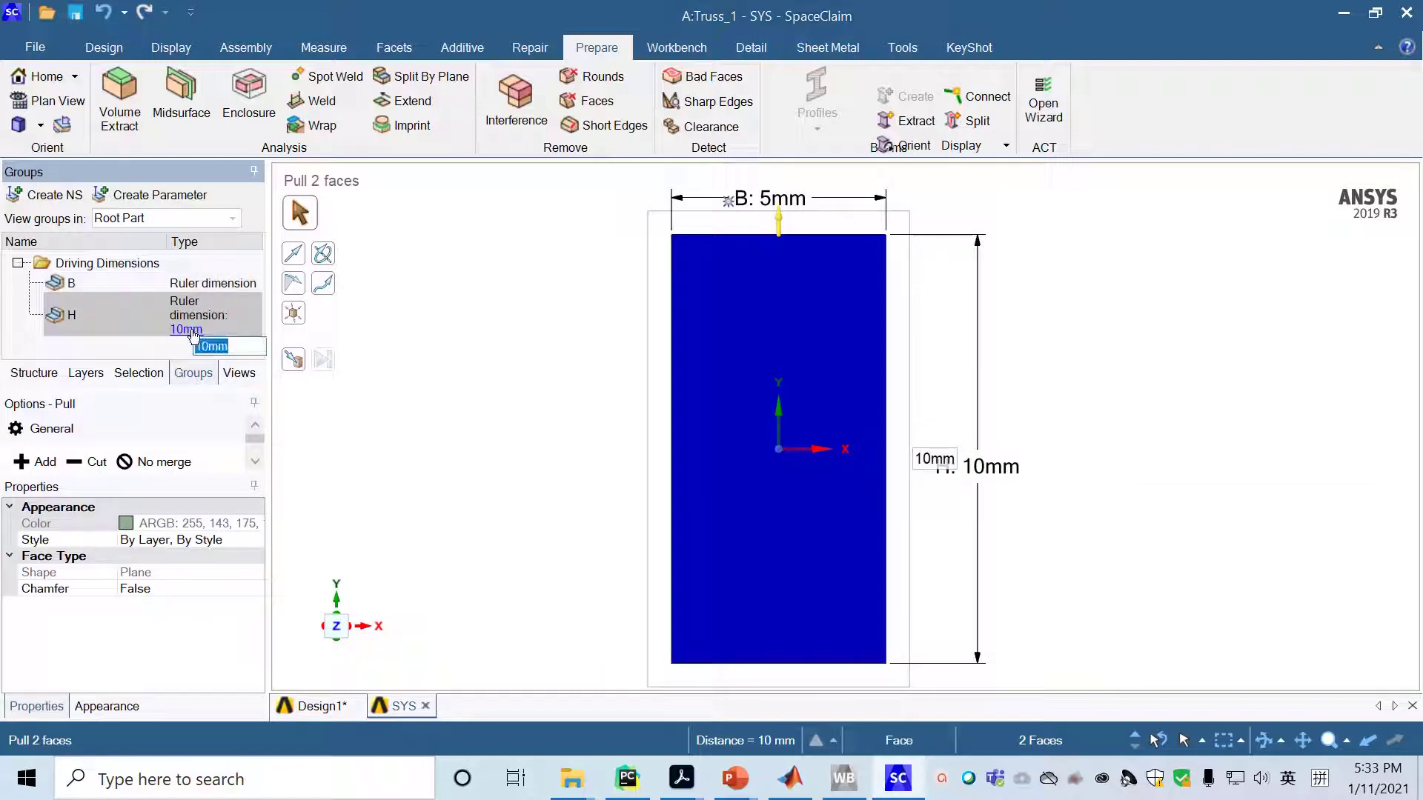
{"action": "key", "text": "BackSpace"}
{"action": "type", "text": "5"}
{"action": "key", "text": "Return"}
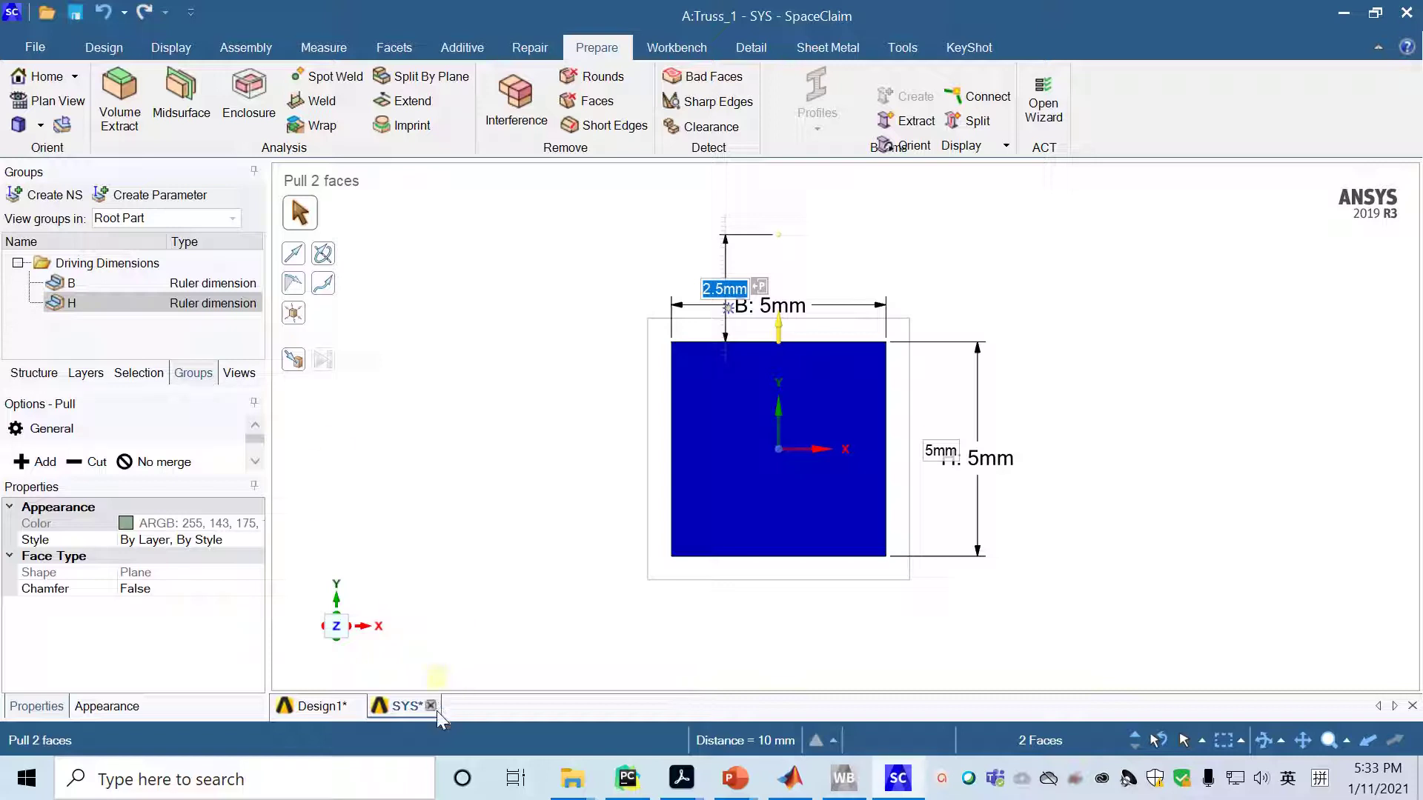
{"action": "left_click", "coordinate": [315, 706]}
{"action": "left_click", "coordinate": [388, 707]}
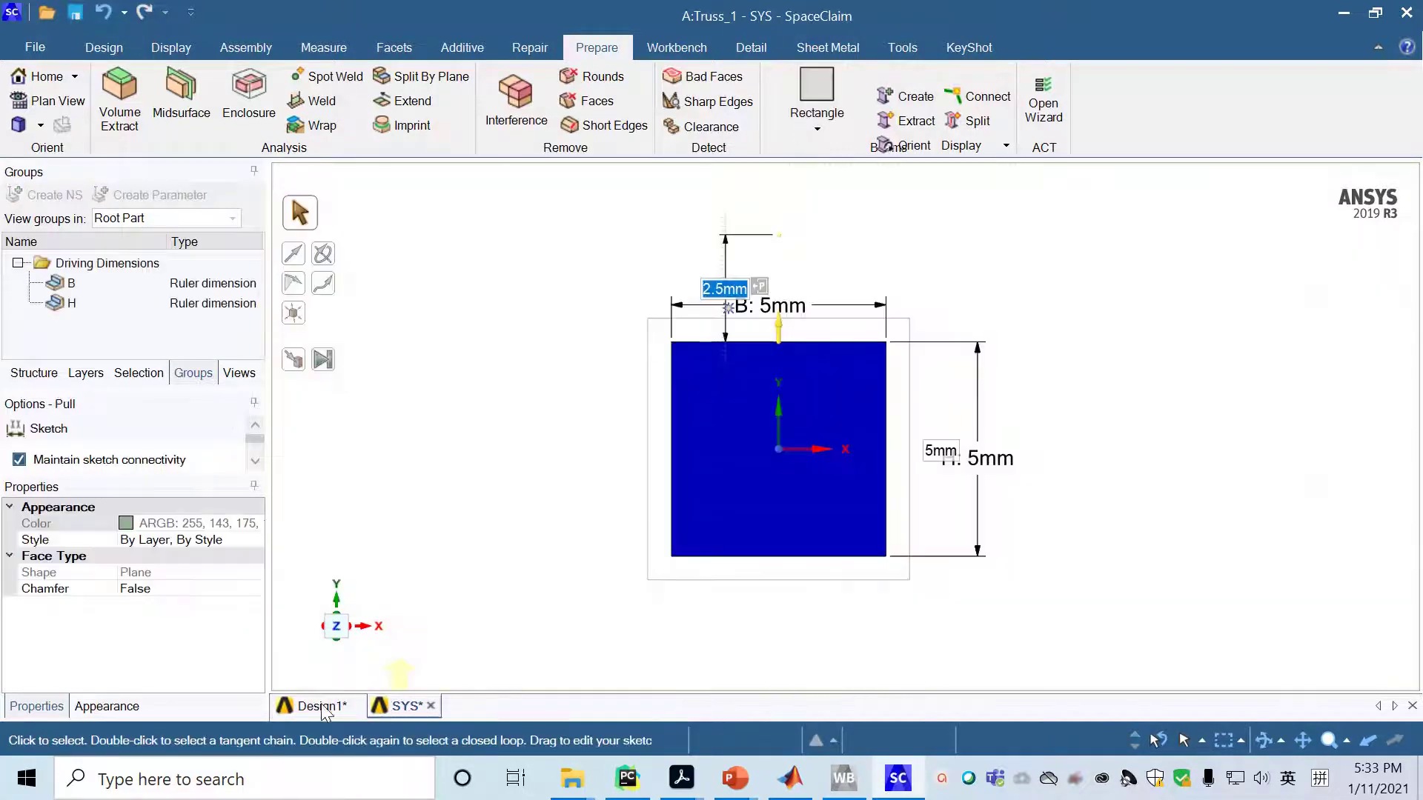
{"action": "left_click", "coordinate": [326, 707]}
{"action": "left_click", "coordinate": [394, 704]}
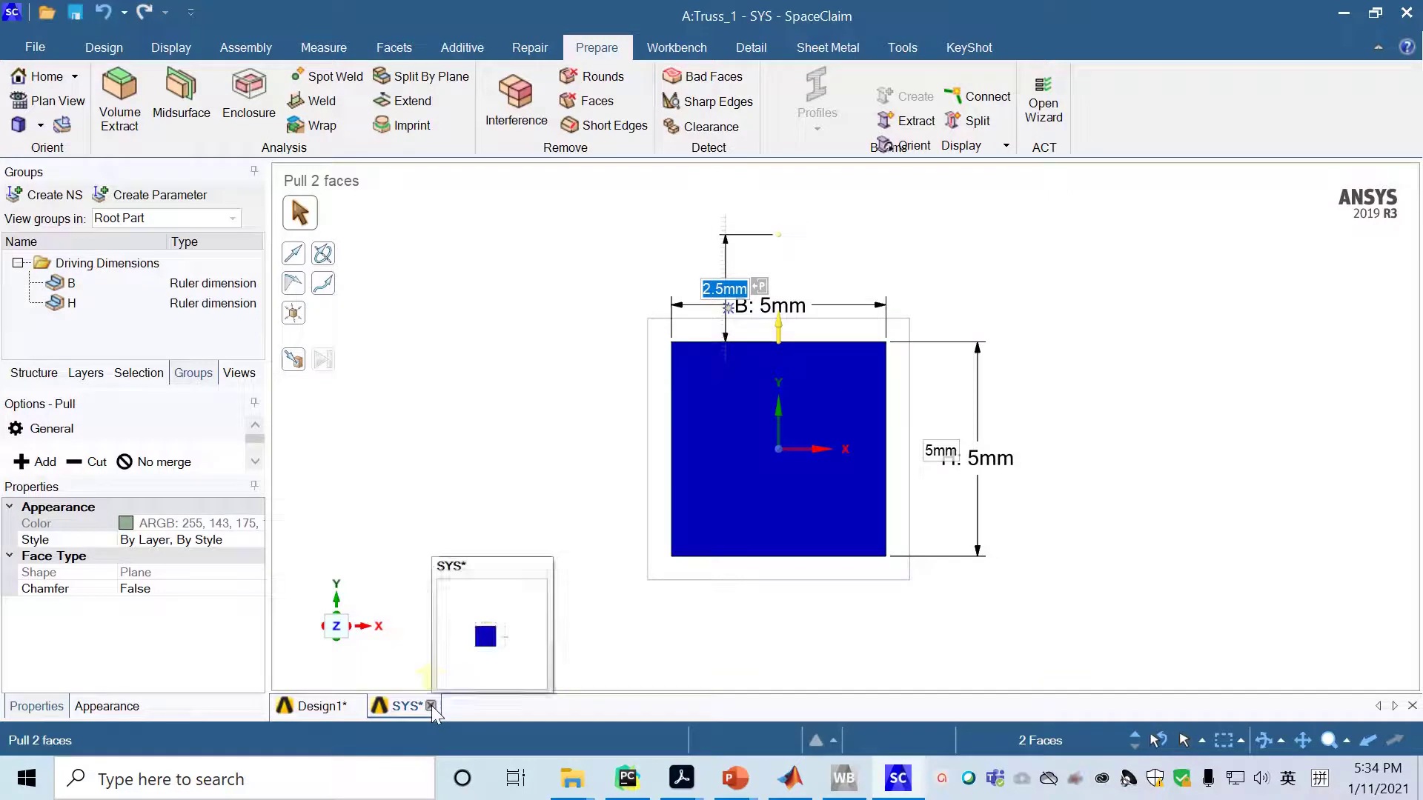
{"action": "left_click", "coordinate": [431, 705]}
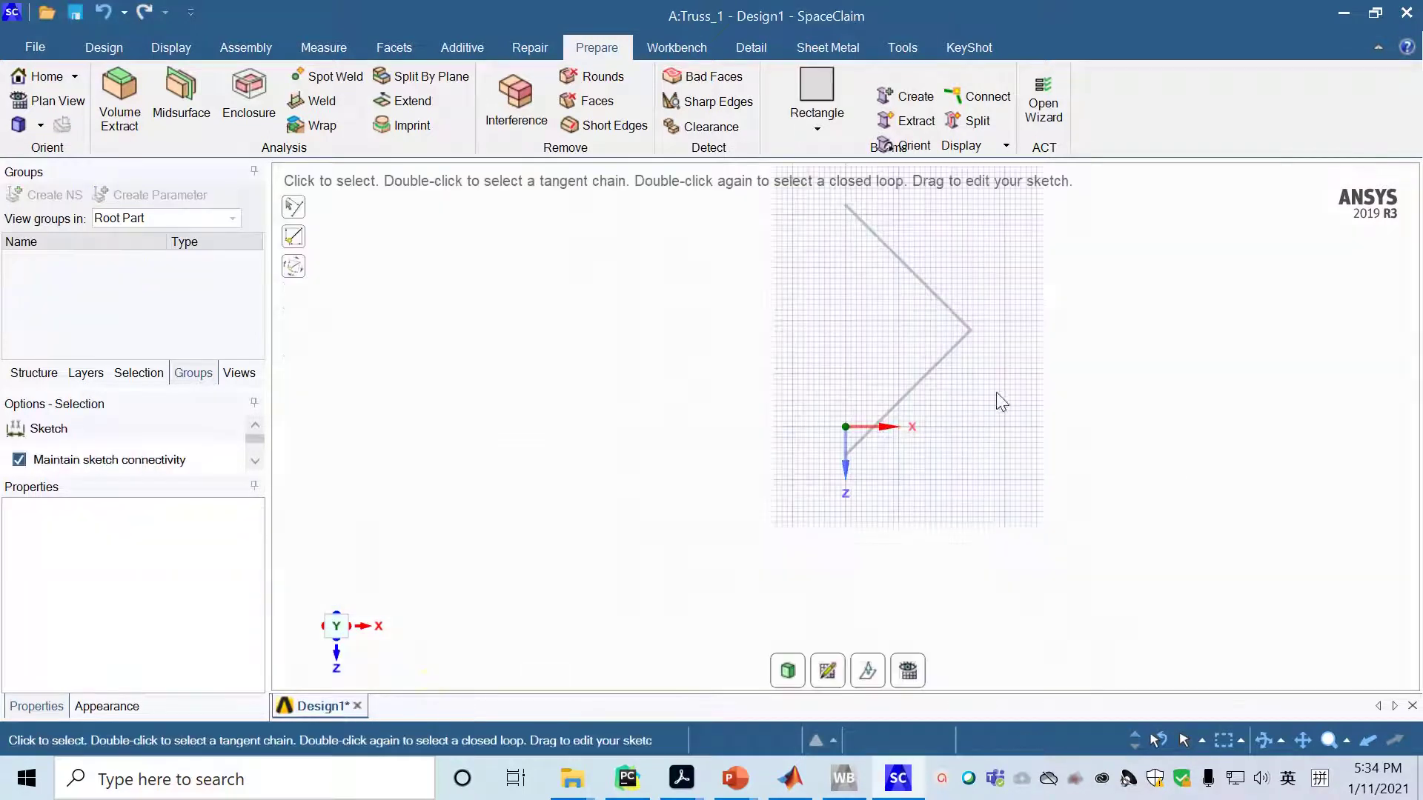
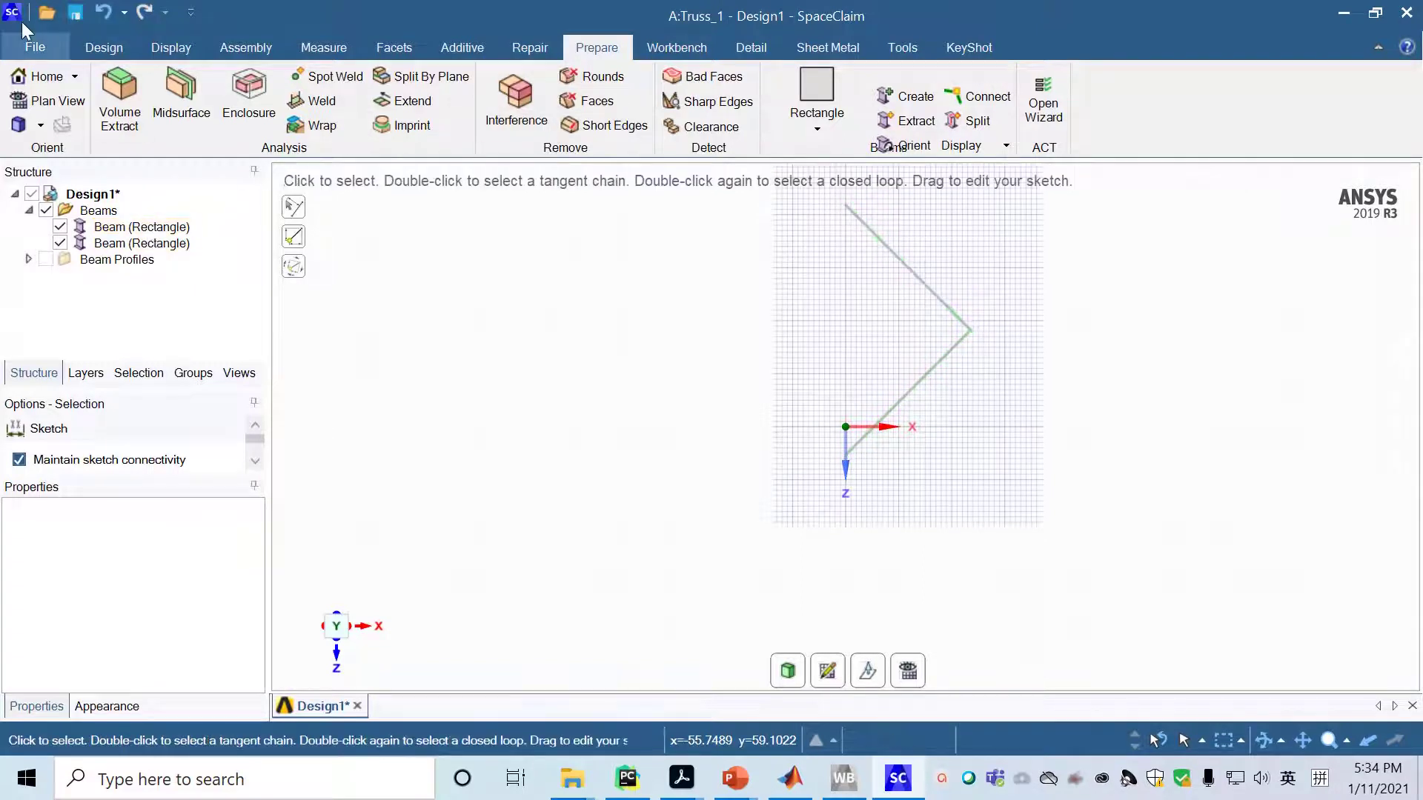
Move both rectangular beams together into one new component
{"action": "left_click", "coordinate": [102, 46]}
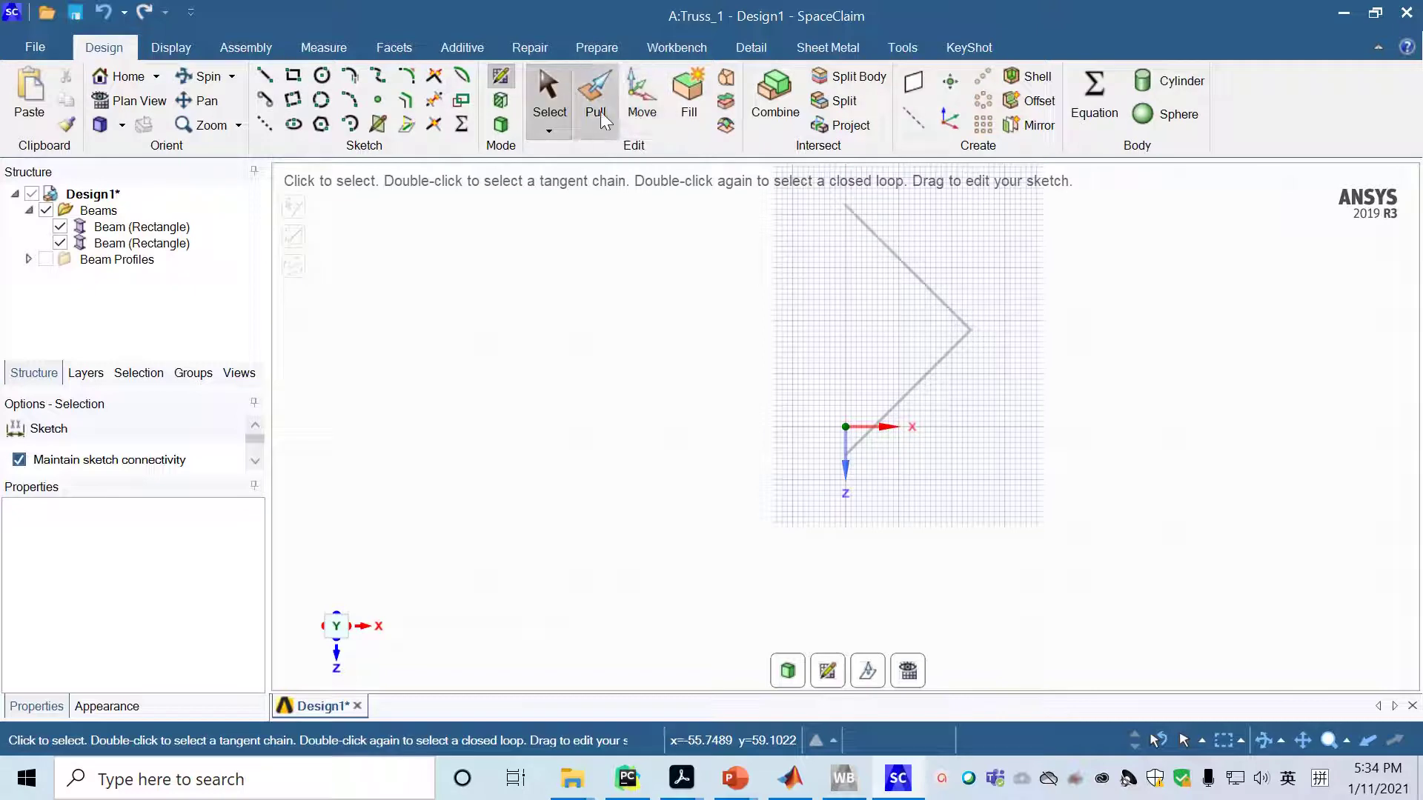
{"action": "left_click", "coordinate": [141, 227]}
{"action": "left_click", "coordinate": [135, 243], "text": "ctrl"}
{"action": "left_click", "coordinate": [135, 249], "text": "ctrl"}
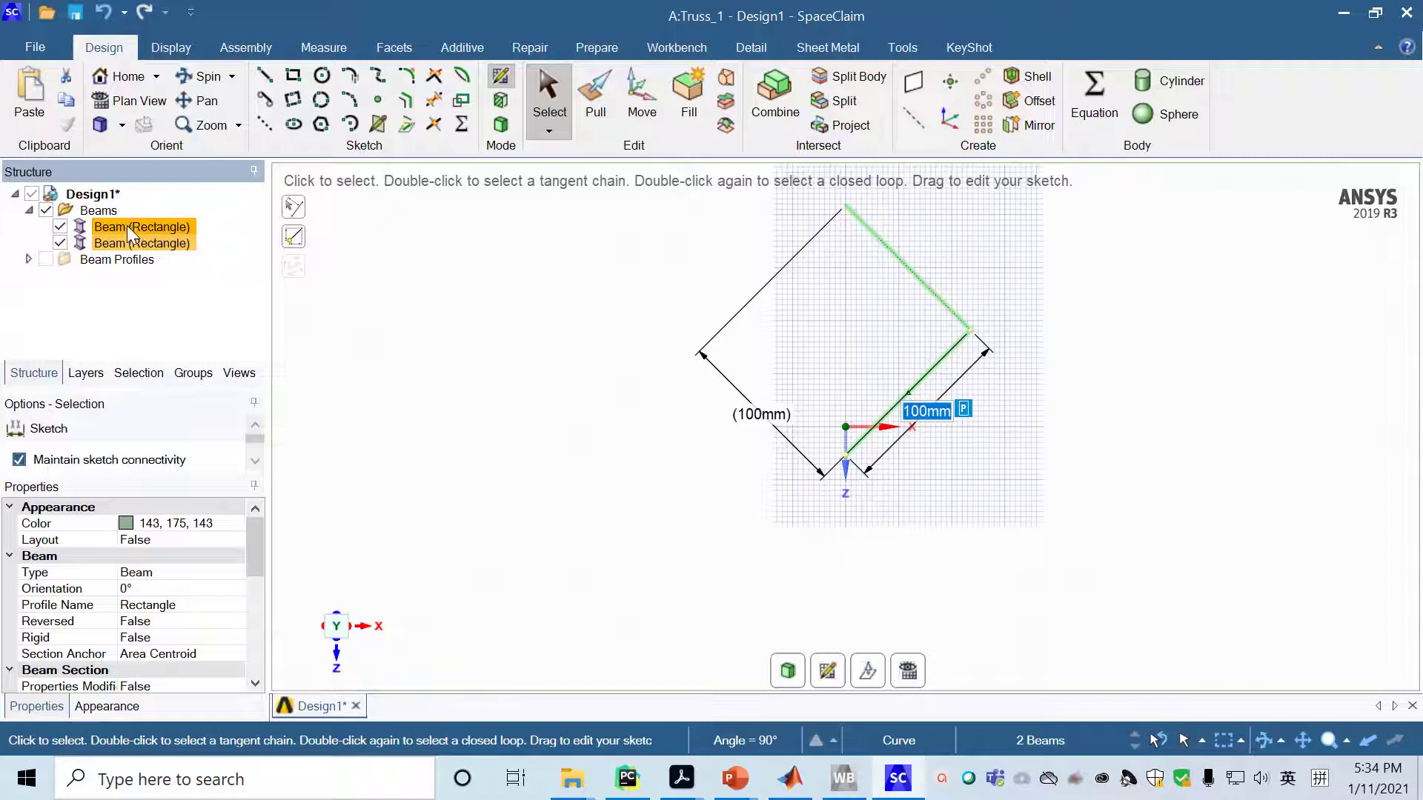
{"action": "right_click", "coordinate": [130, 232]}
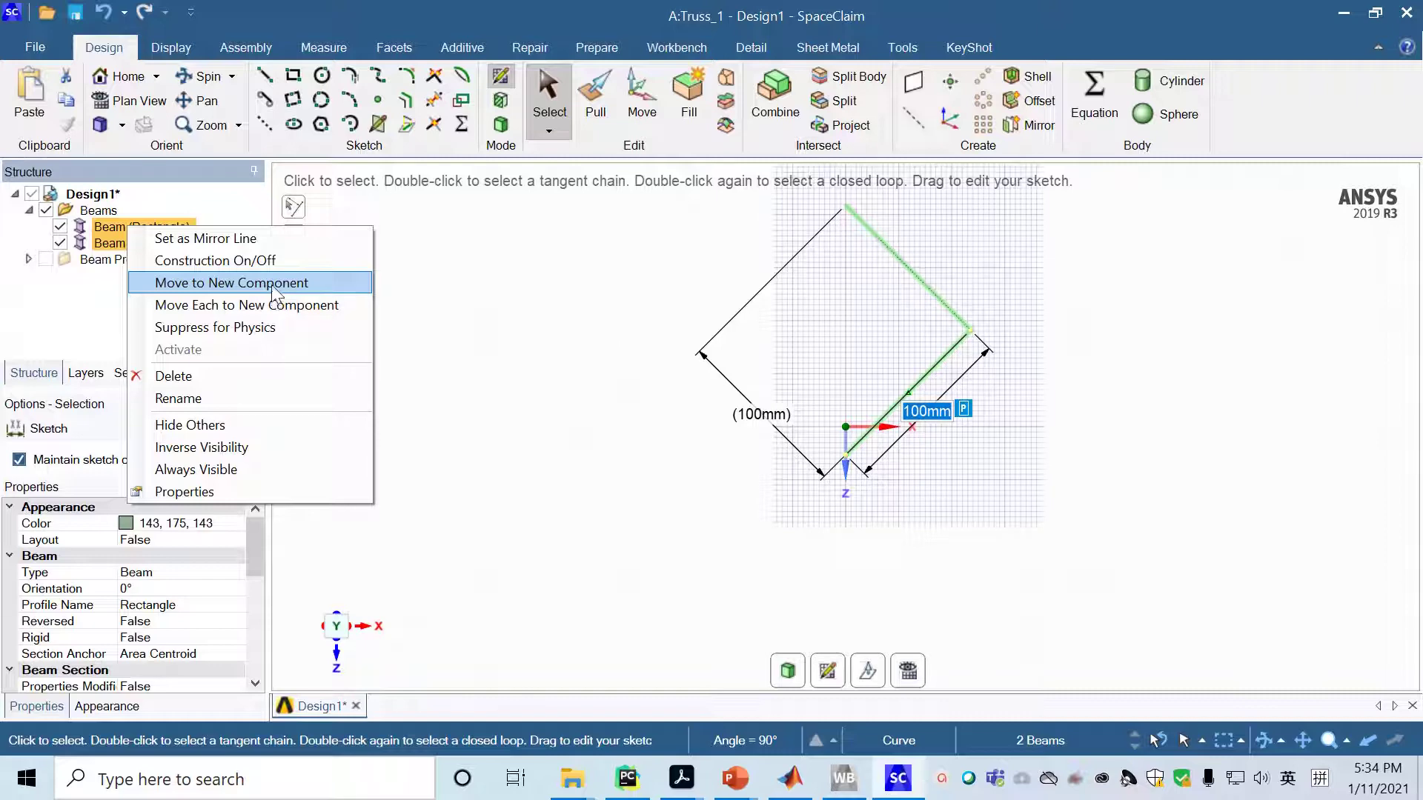
{"action": "left_click", "coordinate": [272, 286]}
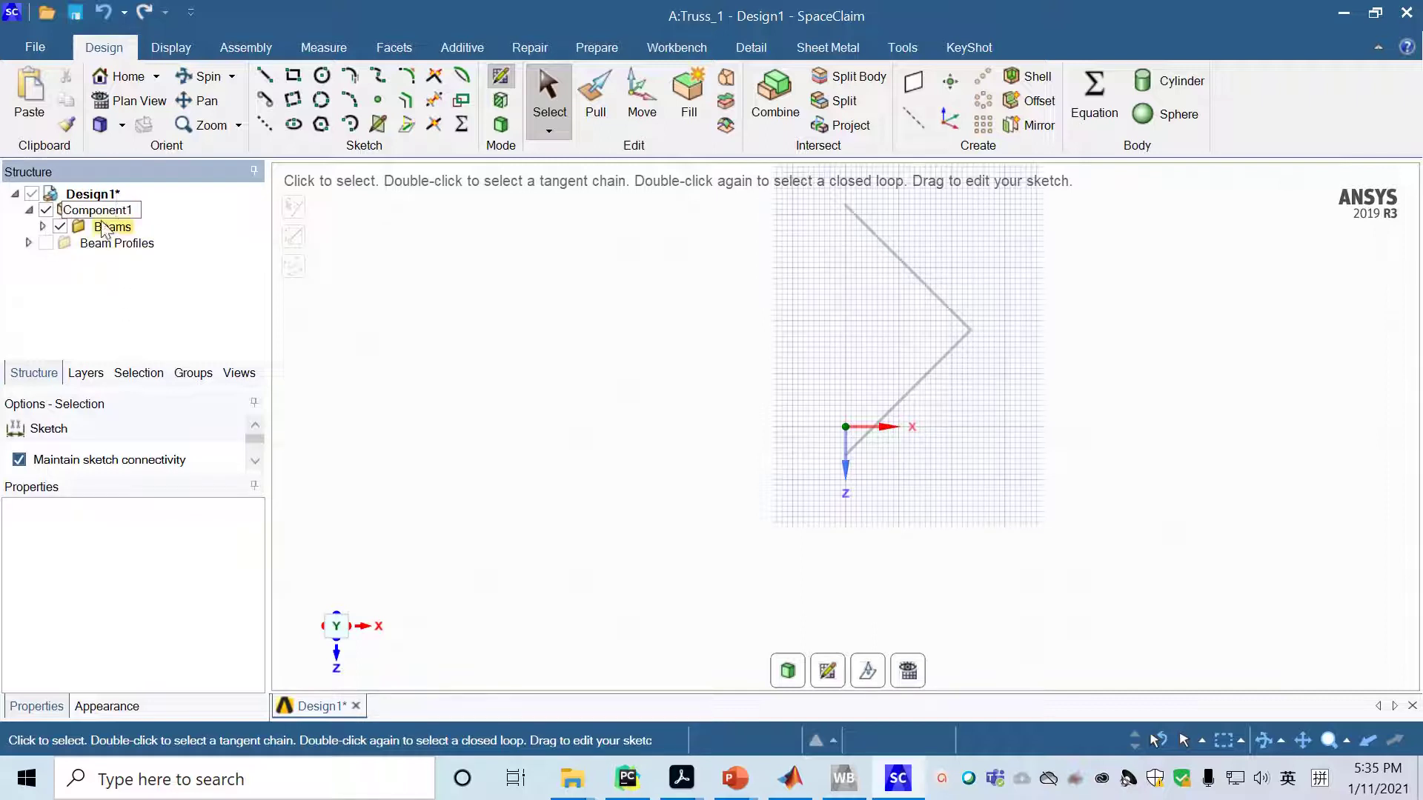
Set the Share Topology property of the component holding the two beams to Merge
{"action": "left_click", "coordinate": [62, 210]}
{"action": "left_click", "coordinate": [152, 213]}
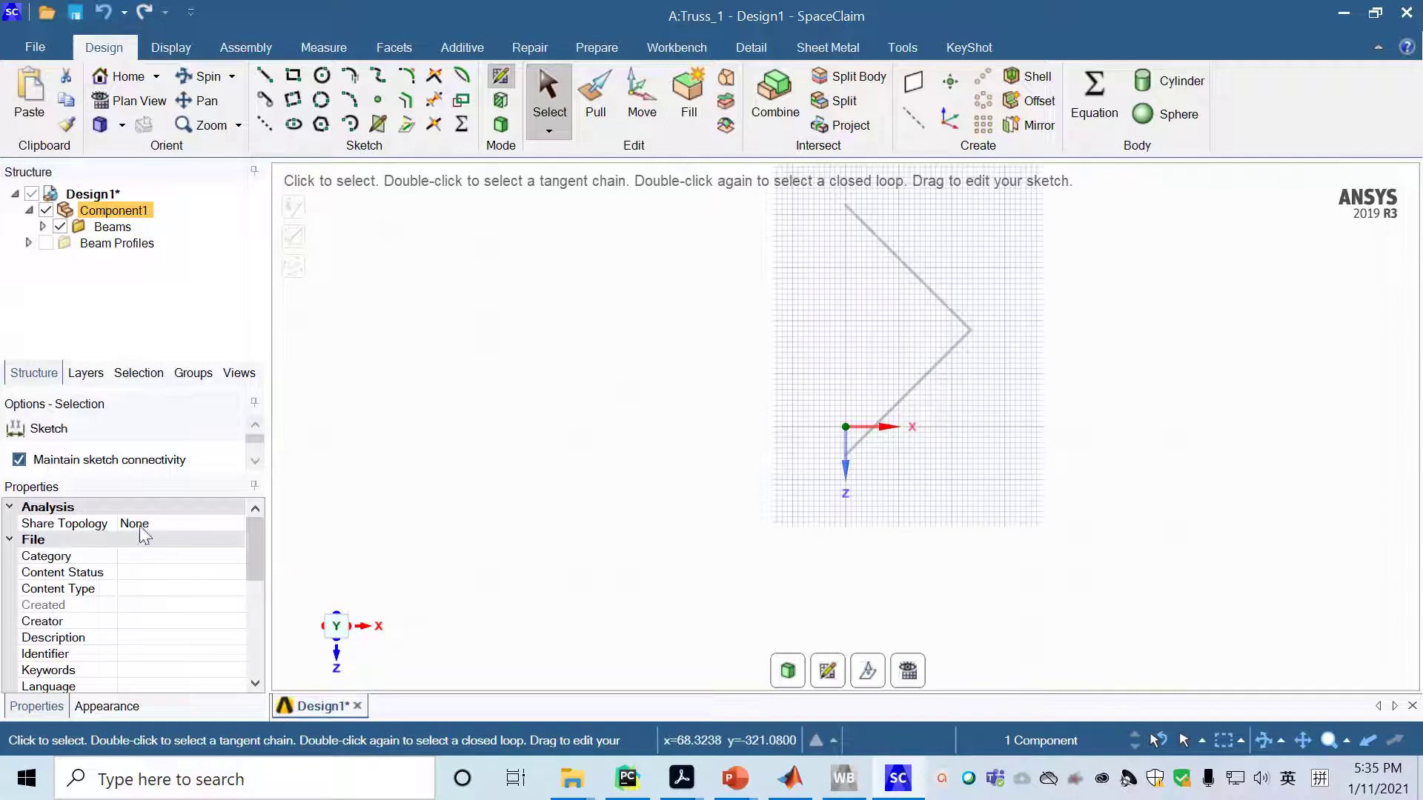
{"action": "left_click", "coordinate": [102, 529]}
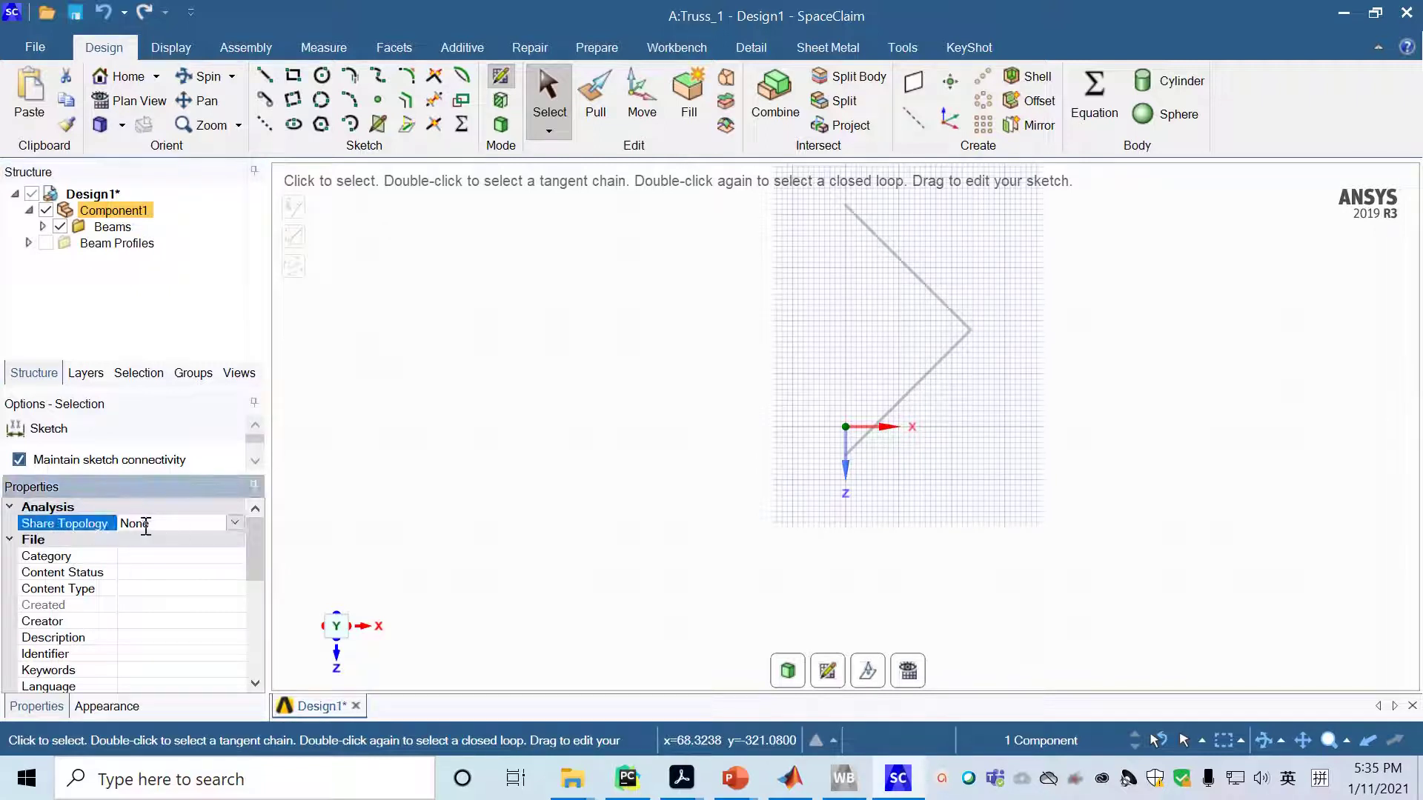
{"action": "left_click", "coordinate": [234, 524]}
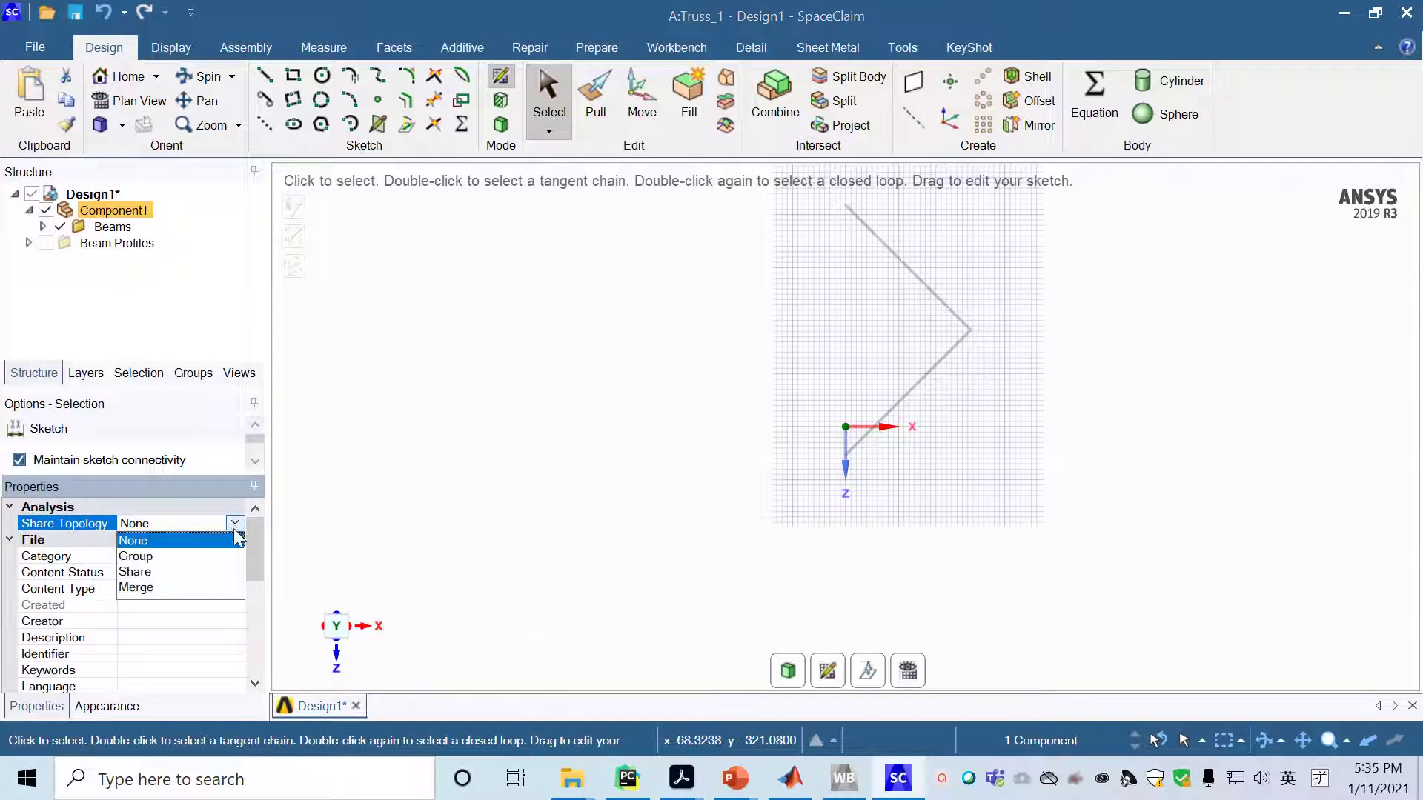
{"action": "left_click", "coordinate": [134, 589]}
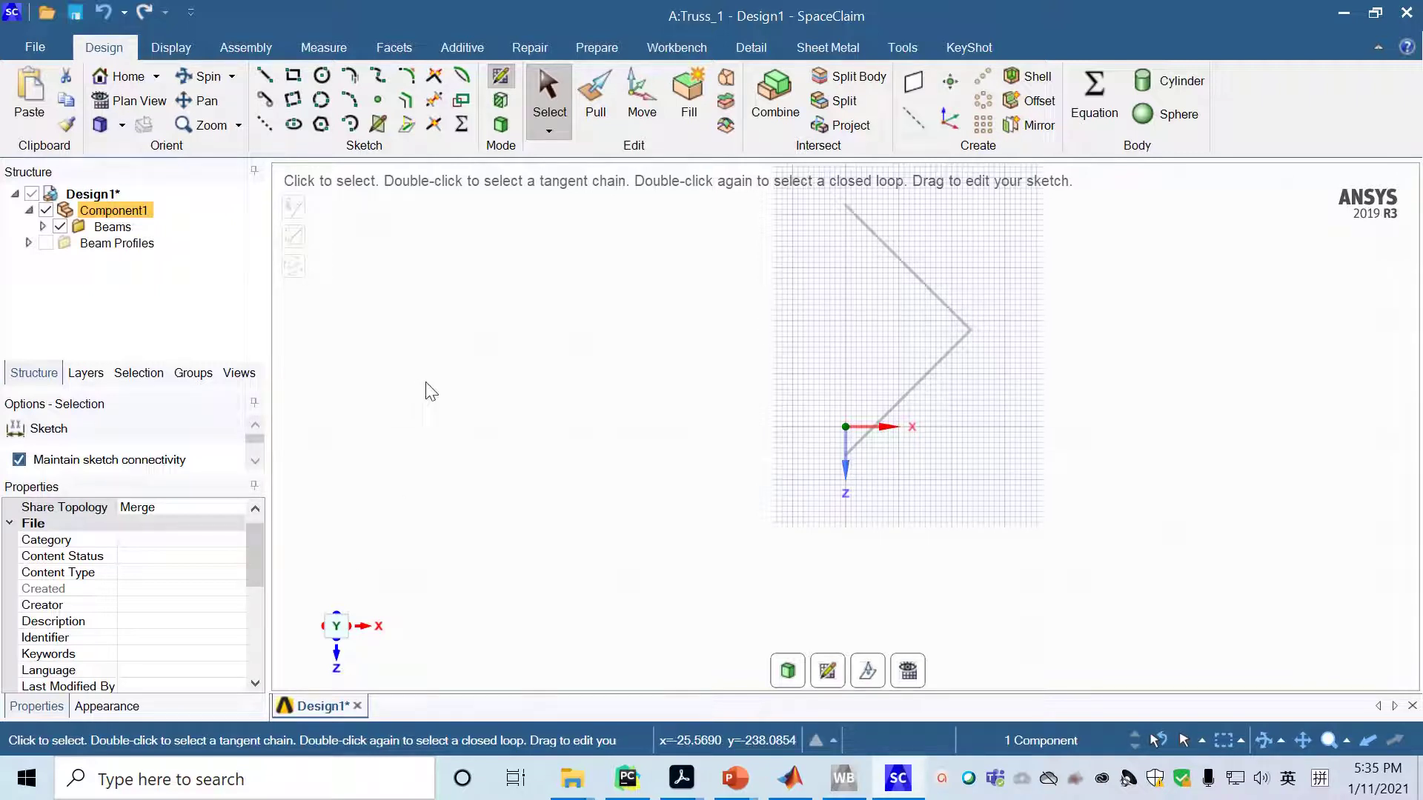
Save the geometry as TwoBars.scdoc in the Chapter 2 folder
{"action": "key", "text": "ctrl"}
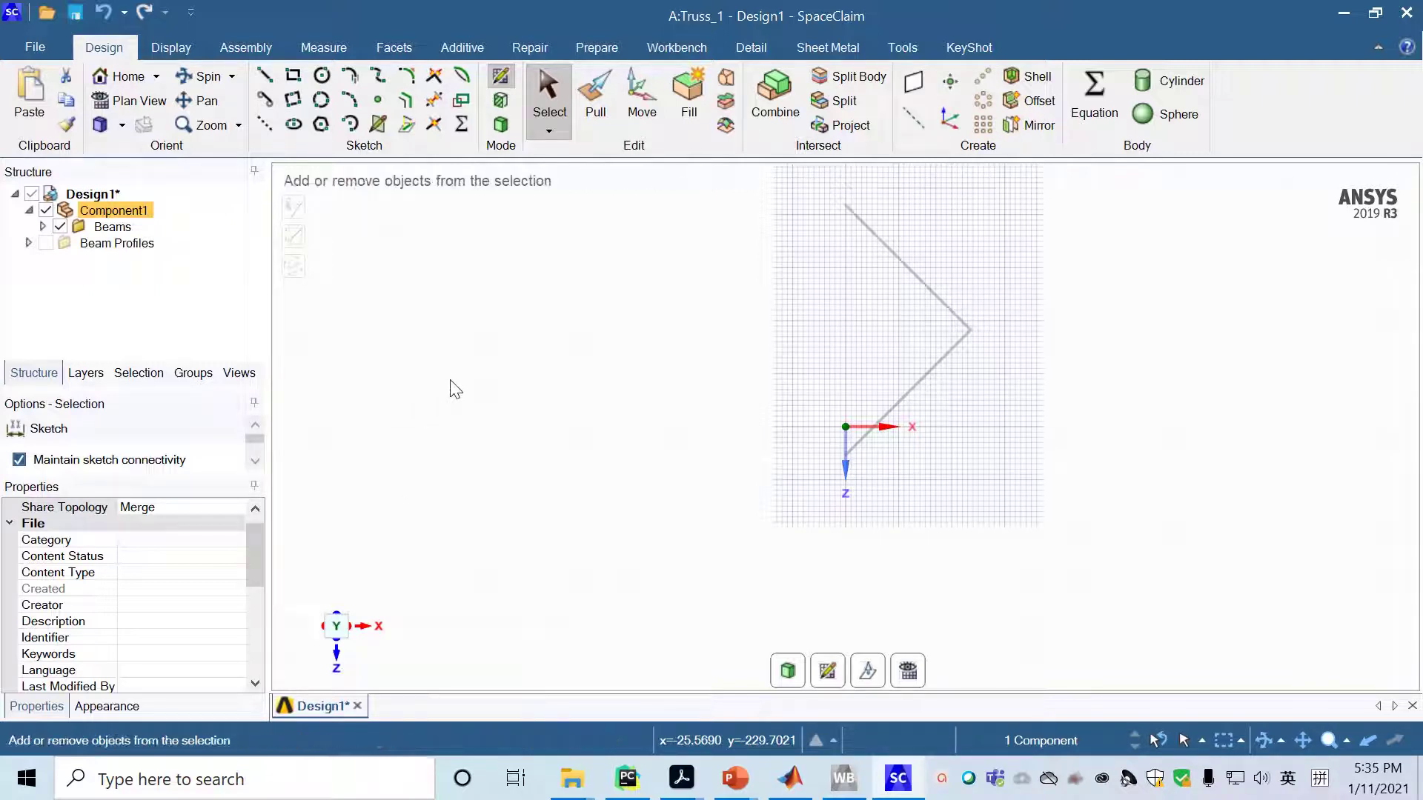
{"action": "key", "text": "ctrl+s"}
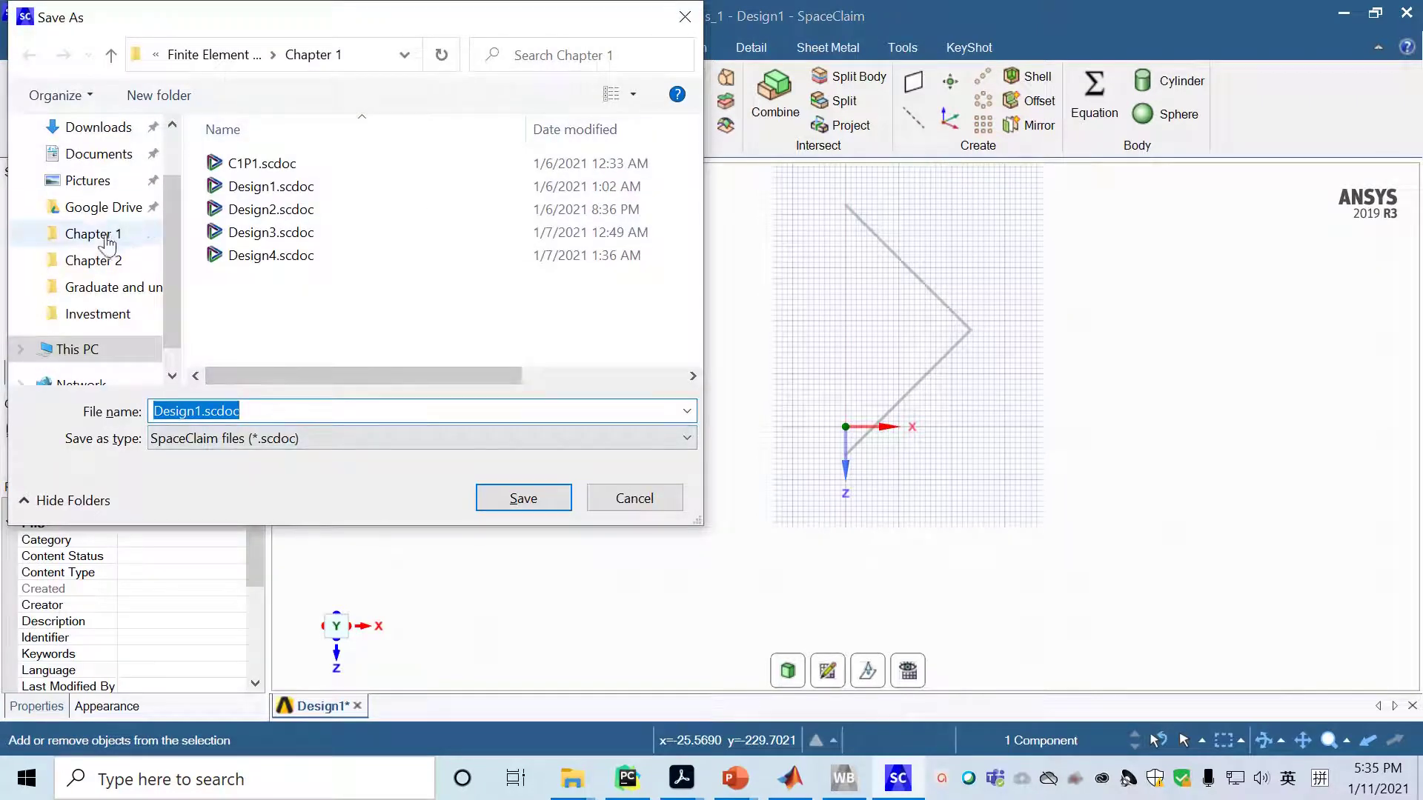
{"action": "left_click", "coordinate": [97, 260]}
{"action": "double_click", "coordinate": [197, 410]}
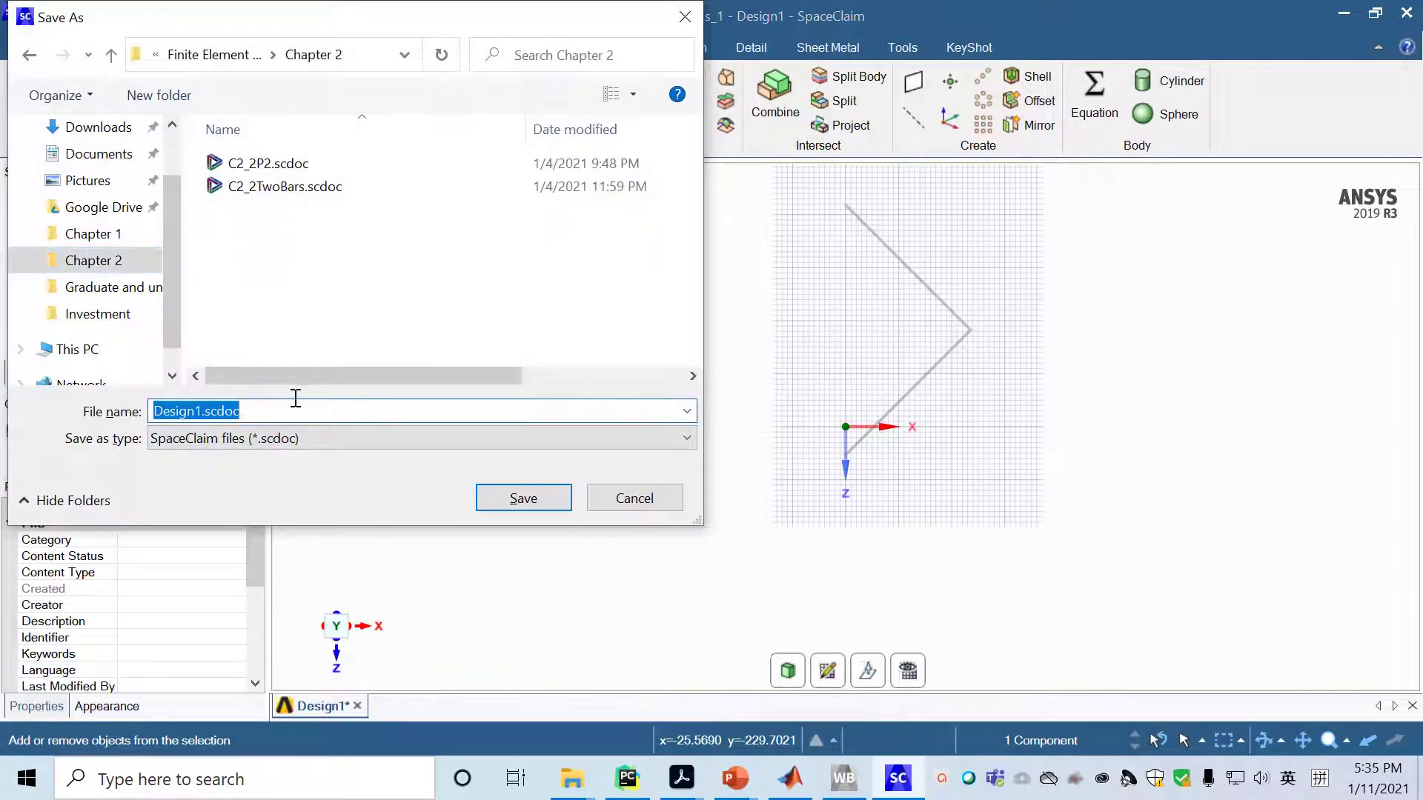
{"action": "left_click", "coordinate": [205, 412]}
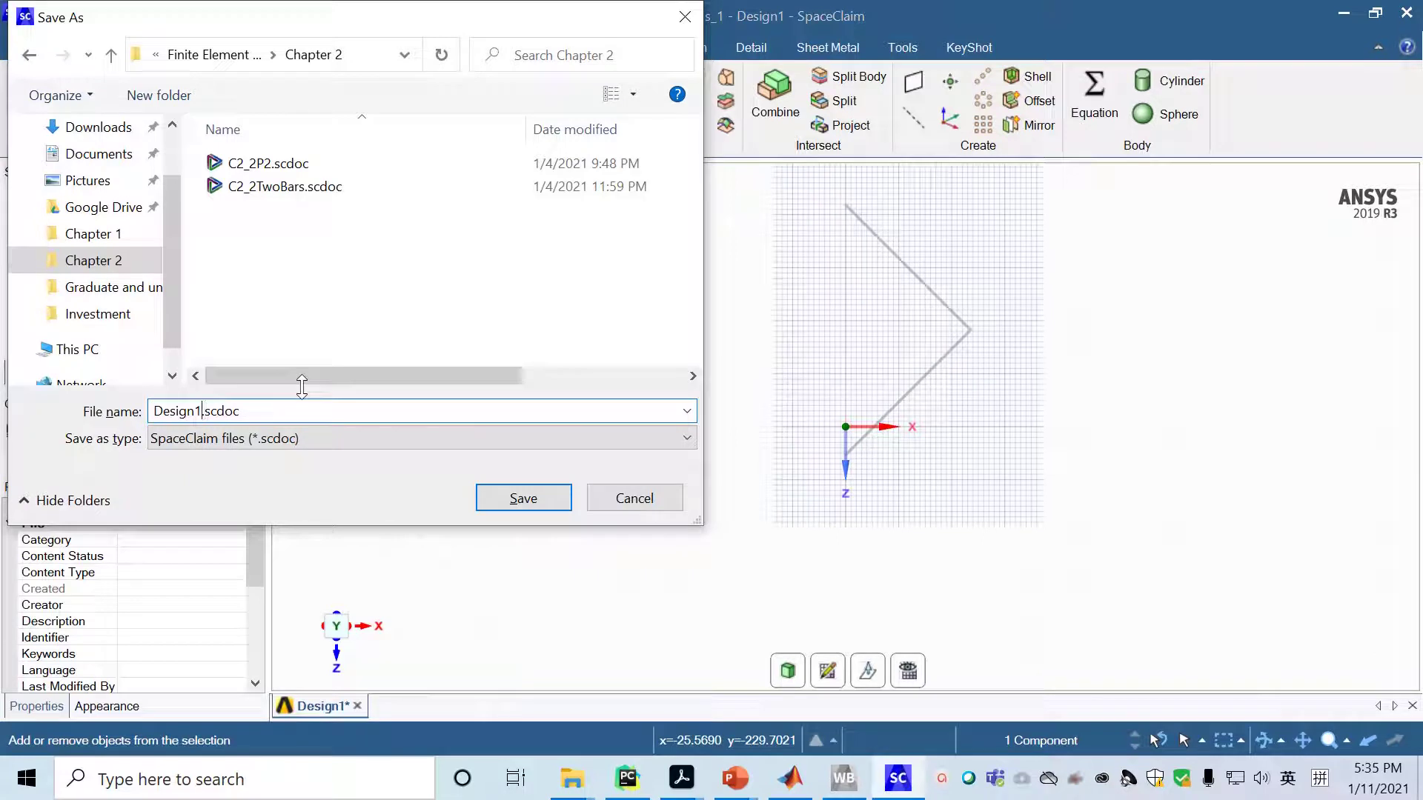
{"action": "key", "text": "BackSpace"}
{"action": "key", "text": "BackSpace"}
{"action": "key", "text": "BackSpace"}
{"action": "key", "text": "BackSpace"}
{"action": "key", "text": "BackSpace"}
{"action": "key", "text": "BackSpace"}
{"action": "key", "text": "BackSpace"}
{"action": "type", "text": "TwoBars"}
{"action": "left_click", "coordinate": [543, 498]}
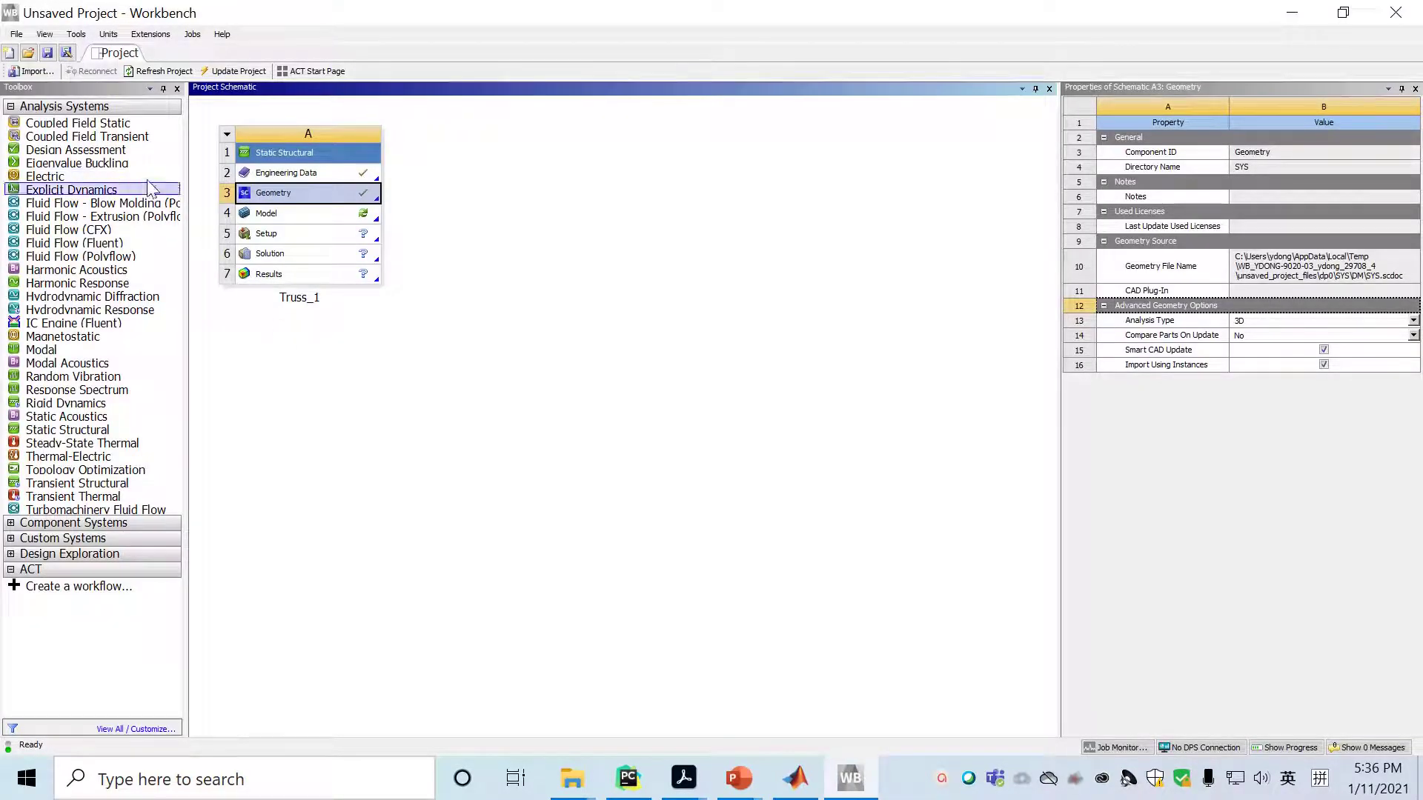
From the Truss_1 system in Workbench, open the Model in Mechanical
{"action": "left_click", "coordinate": [261, 219]}
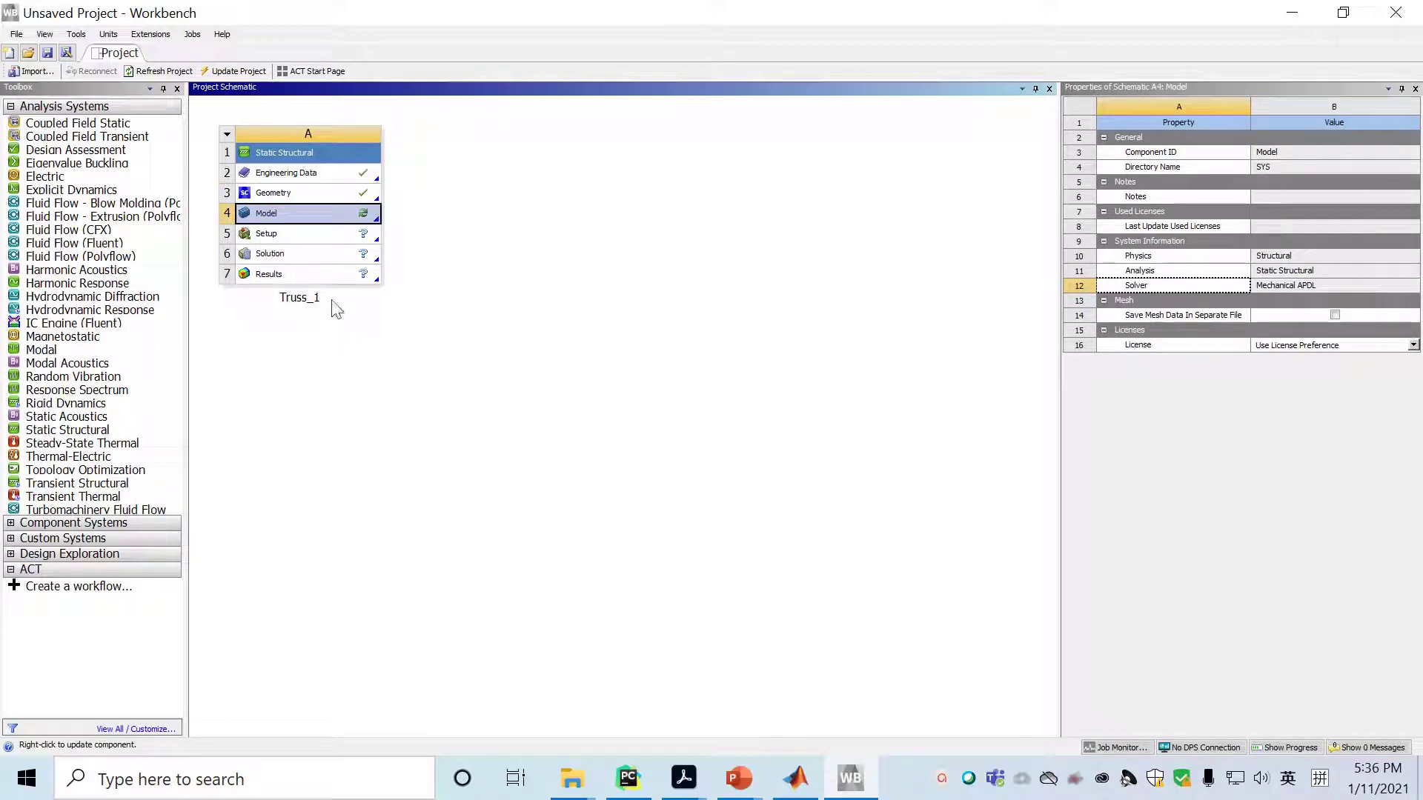
{"action": "double_click", "coordinate": [272, 218]}
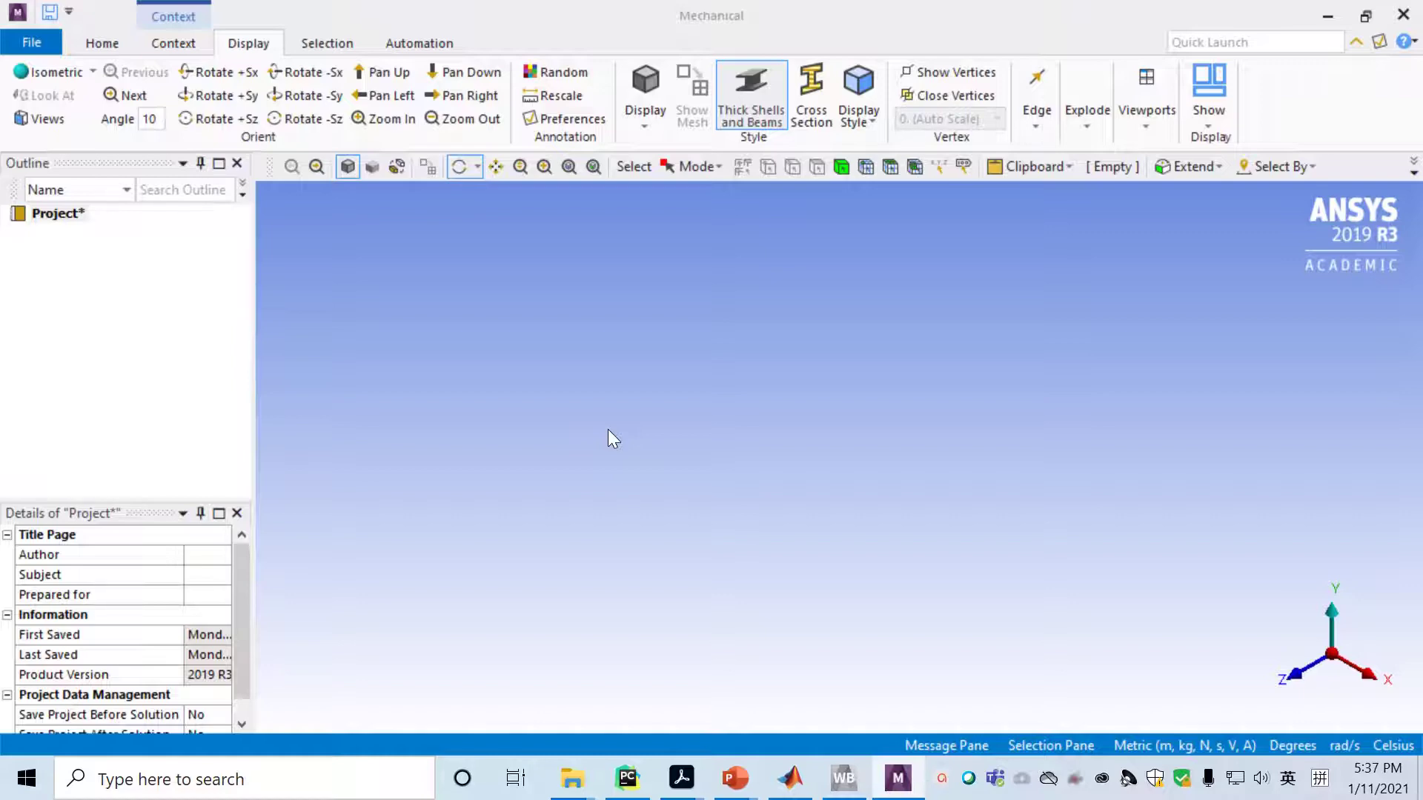
{"action": "key", "text": "shift"}
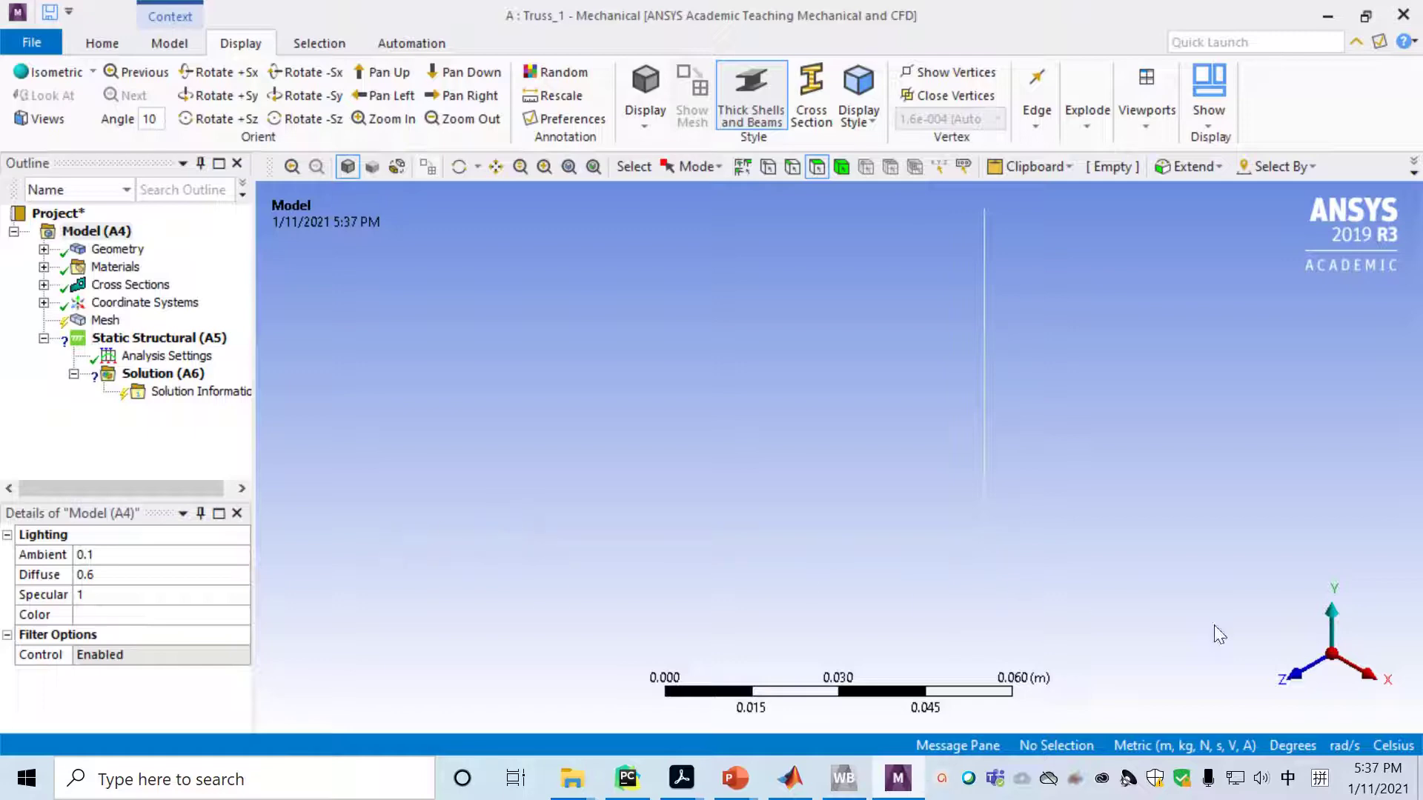
Orient the view to look at the XZ plane along the Y axis, with both truss bars fully in frame
{"action": "left_click", "coordinate": [1336, 619]}
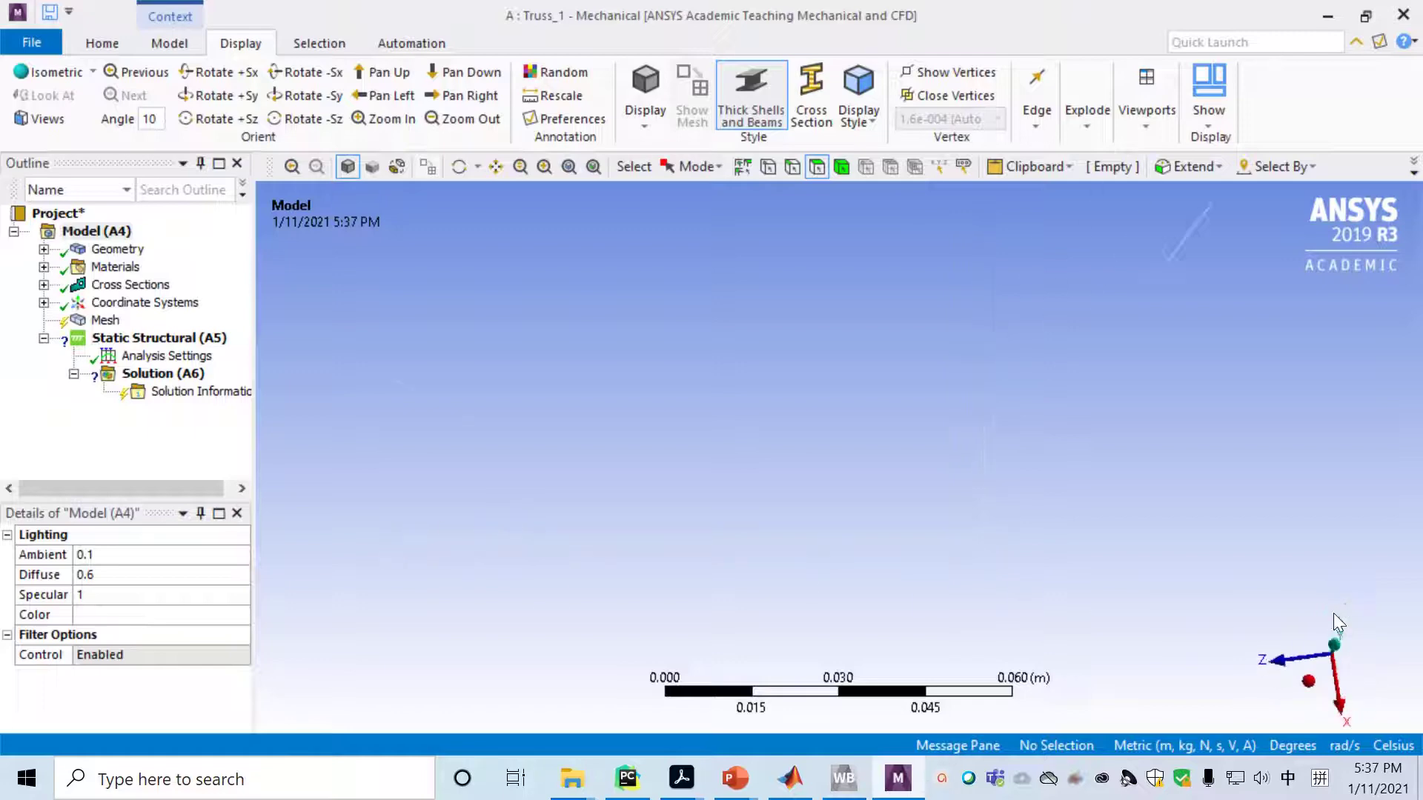
{"action": "left_click", "coordinate": [311, 95]}
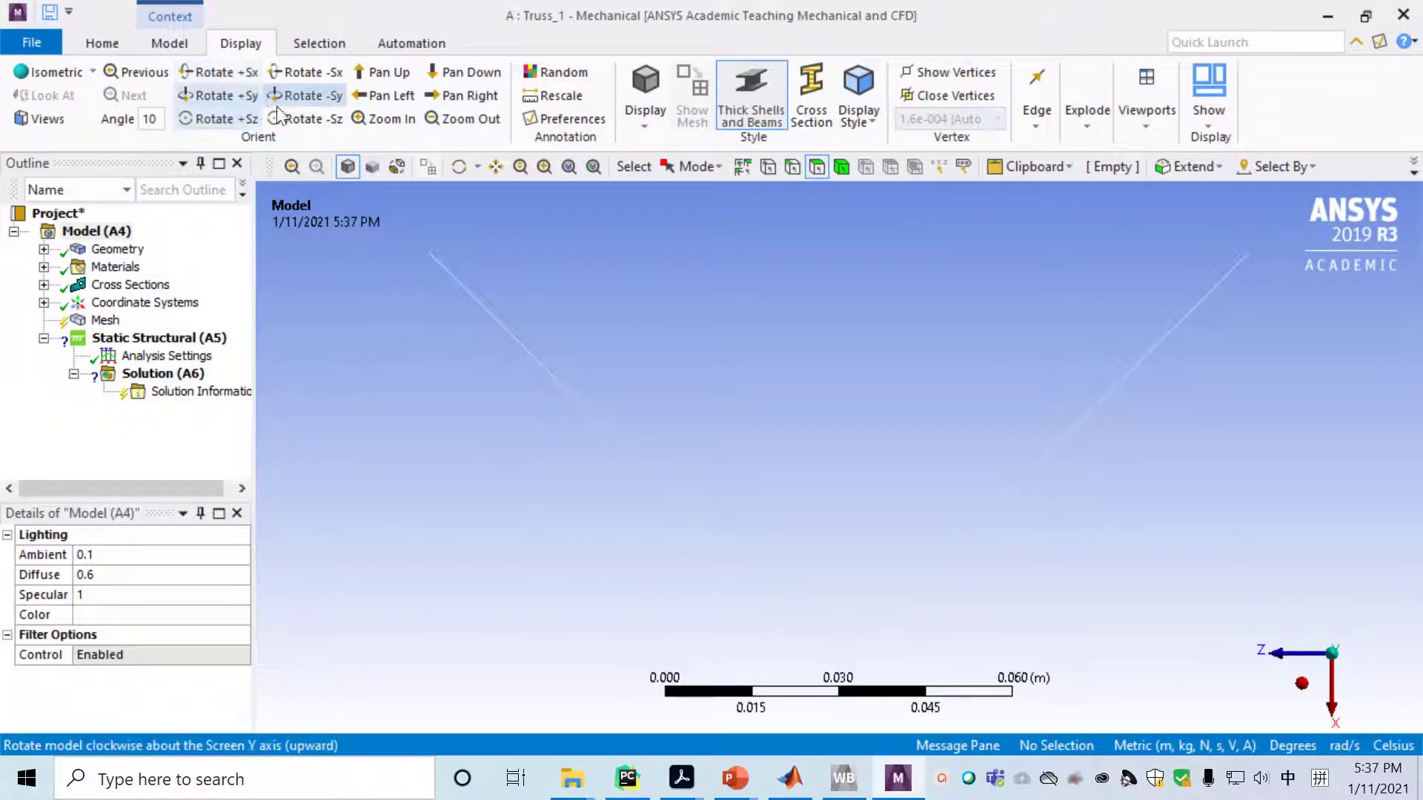
{"action": "left_click", "coordinate": [296, 97]}
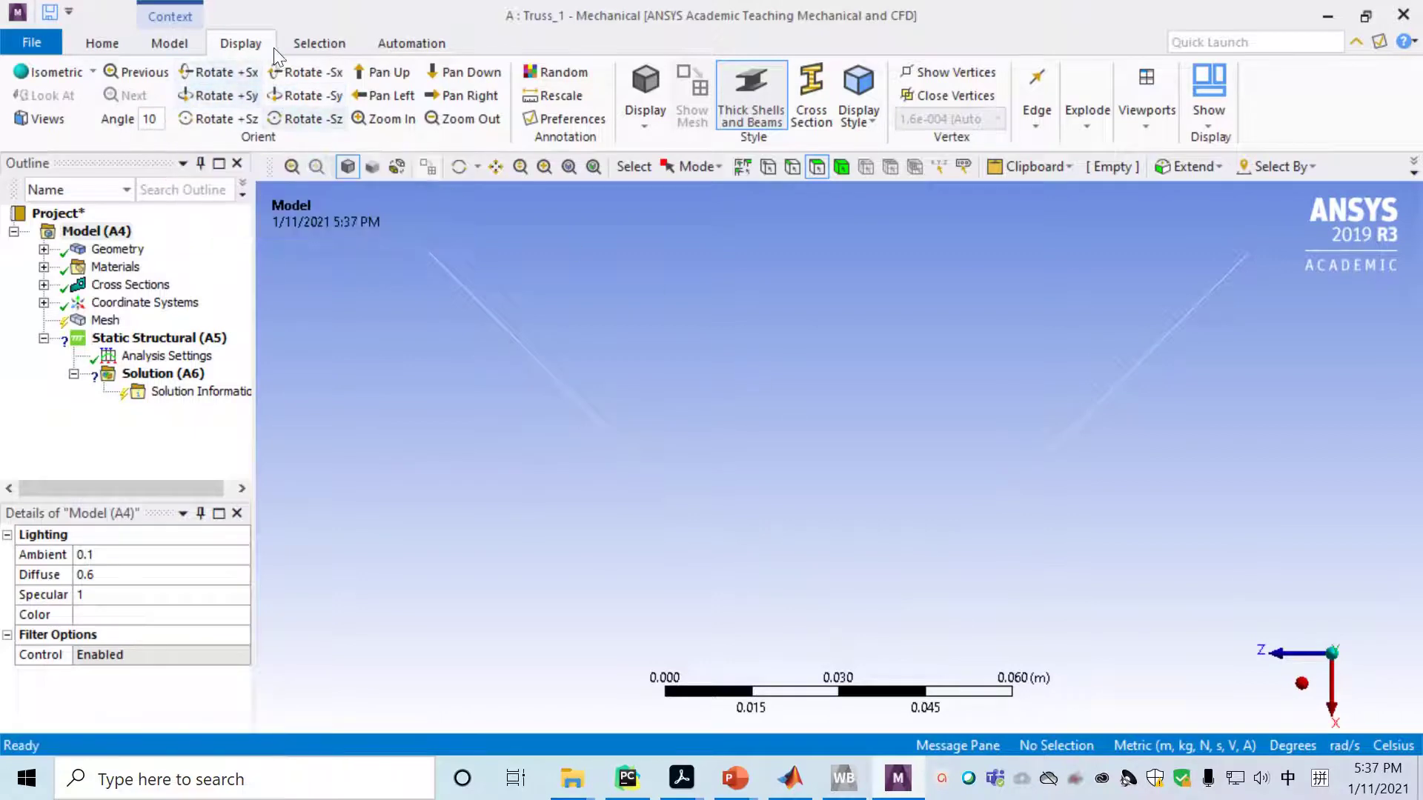
{"action": "left_click", "coordinate": [301, 96]}
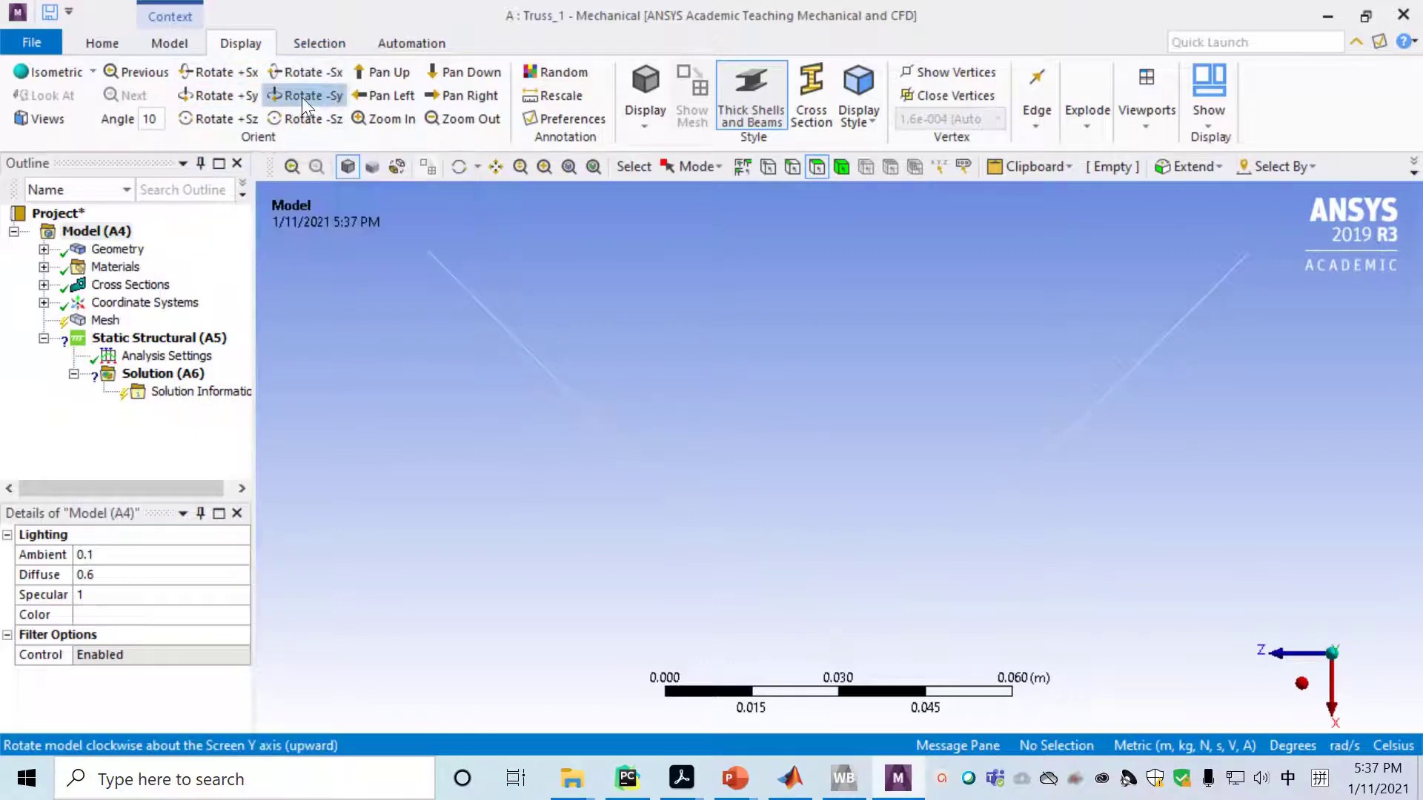
{"action": "left_click", "coordinate": [220, 94]}
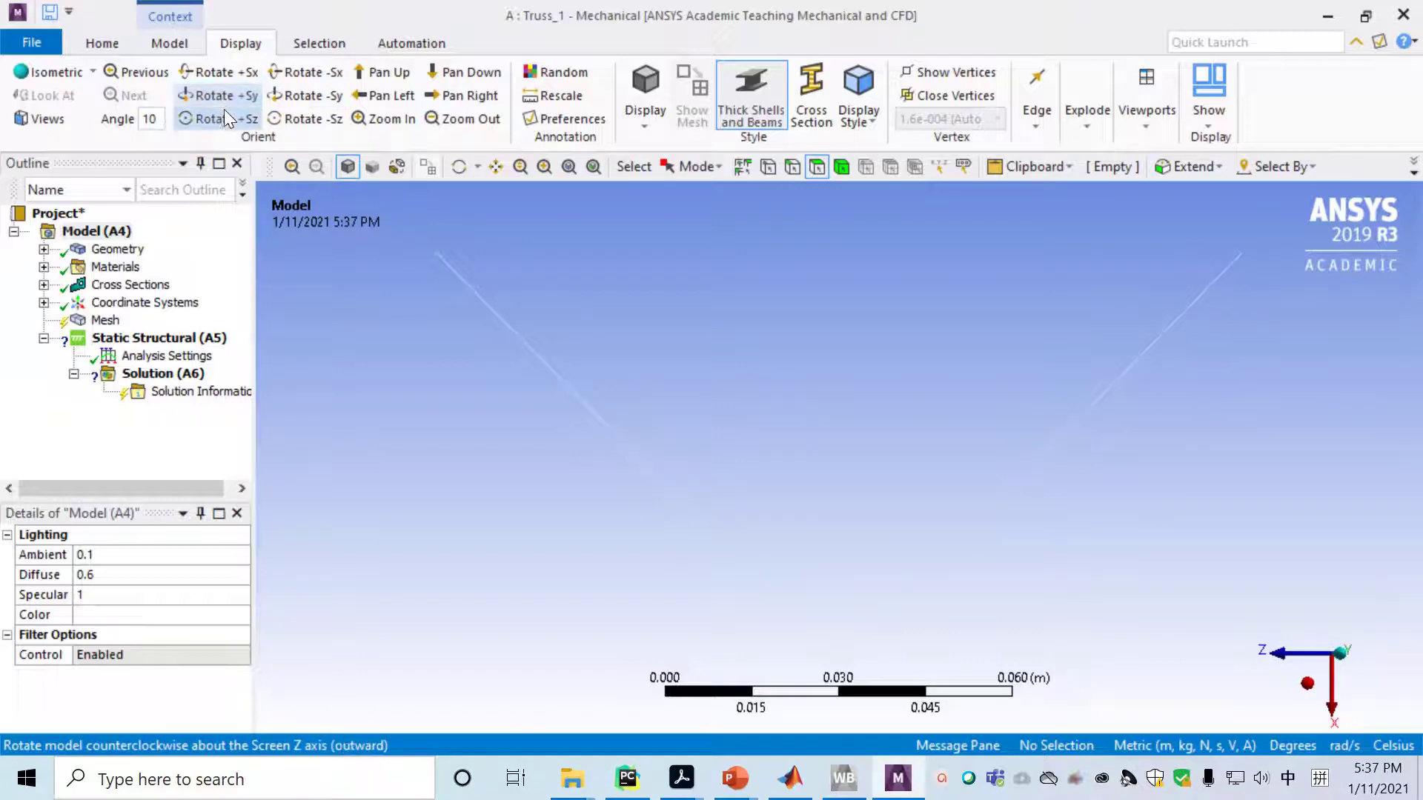
{"action": "left_click", "coordinate": [1296, 654]}
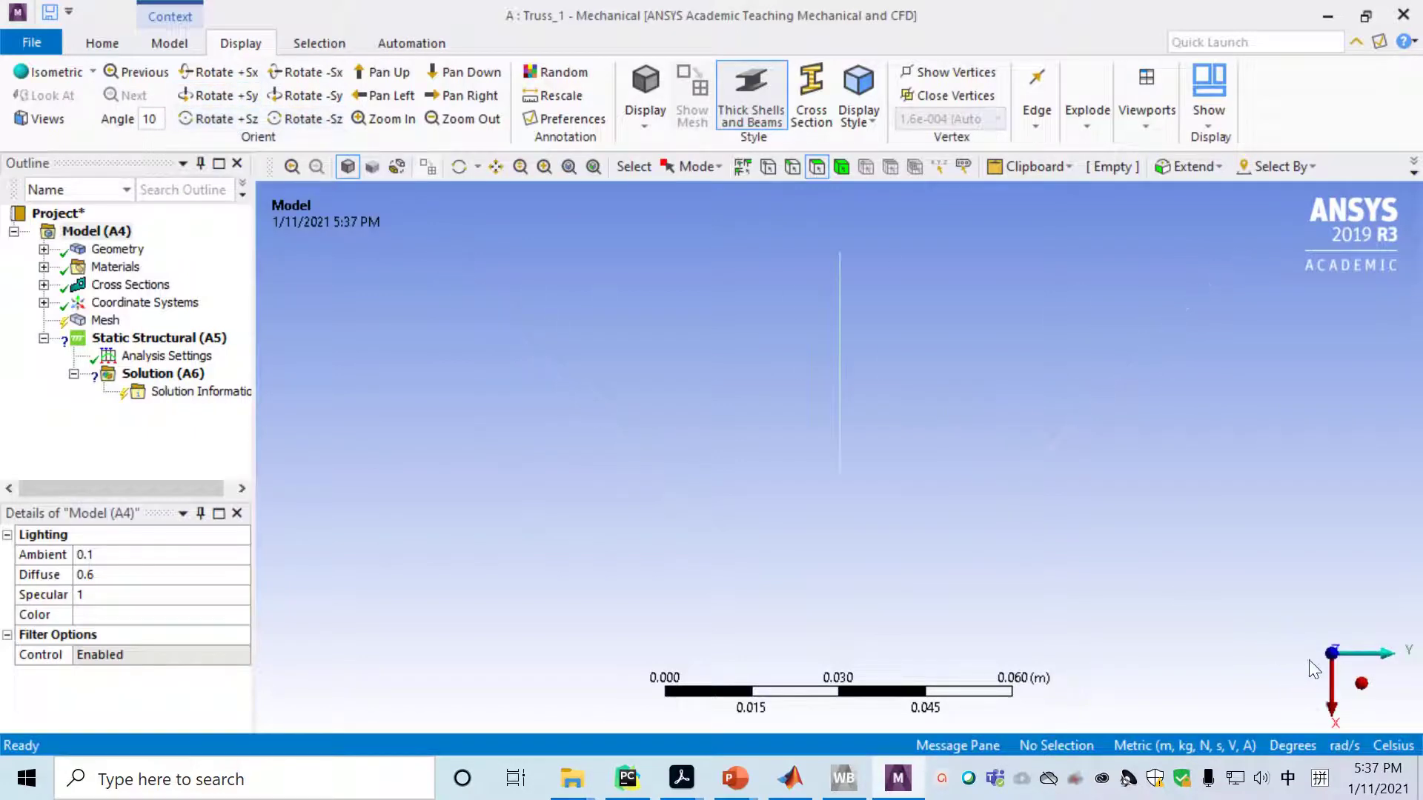
{"action": "left_click", "coordinate": [1333, 700]}
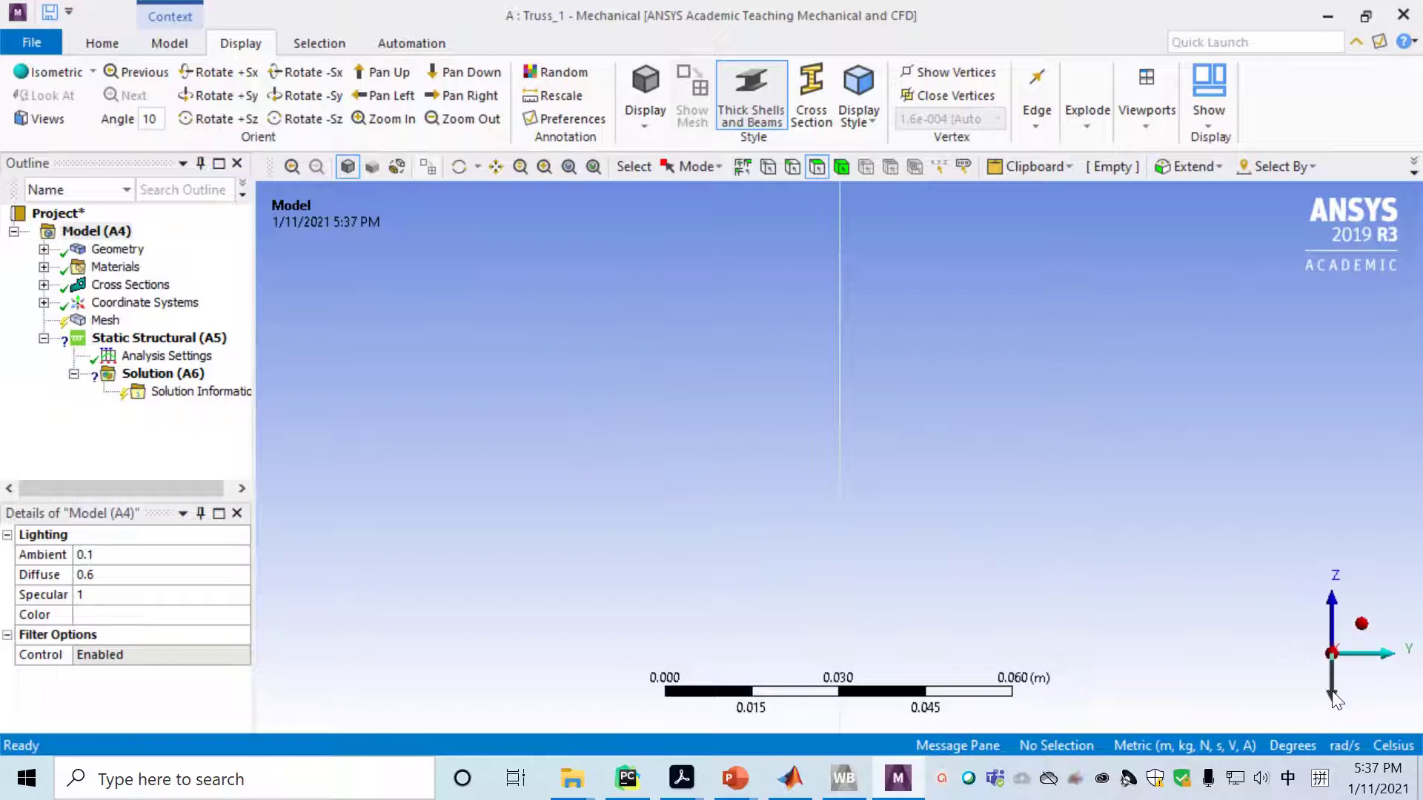
{"action": "left_click", "coordinate": [1381, 659]}
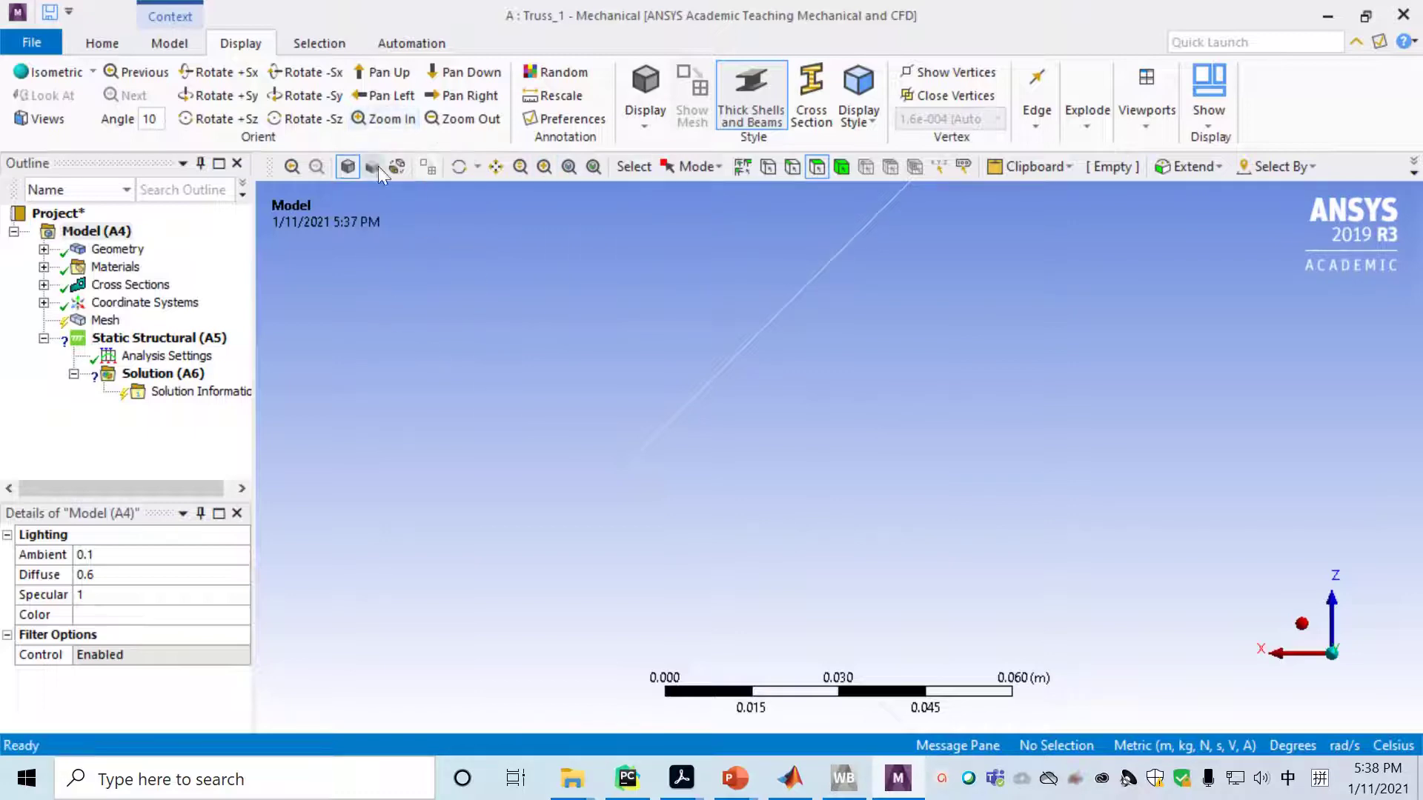
{"action": "left_click", "coordinate": [460, 116]}
{"action": "left_click", "coordinate": [461, 115]}
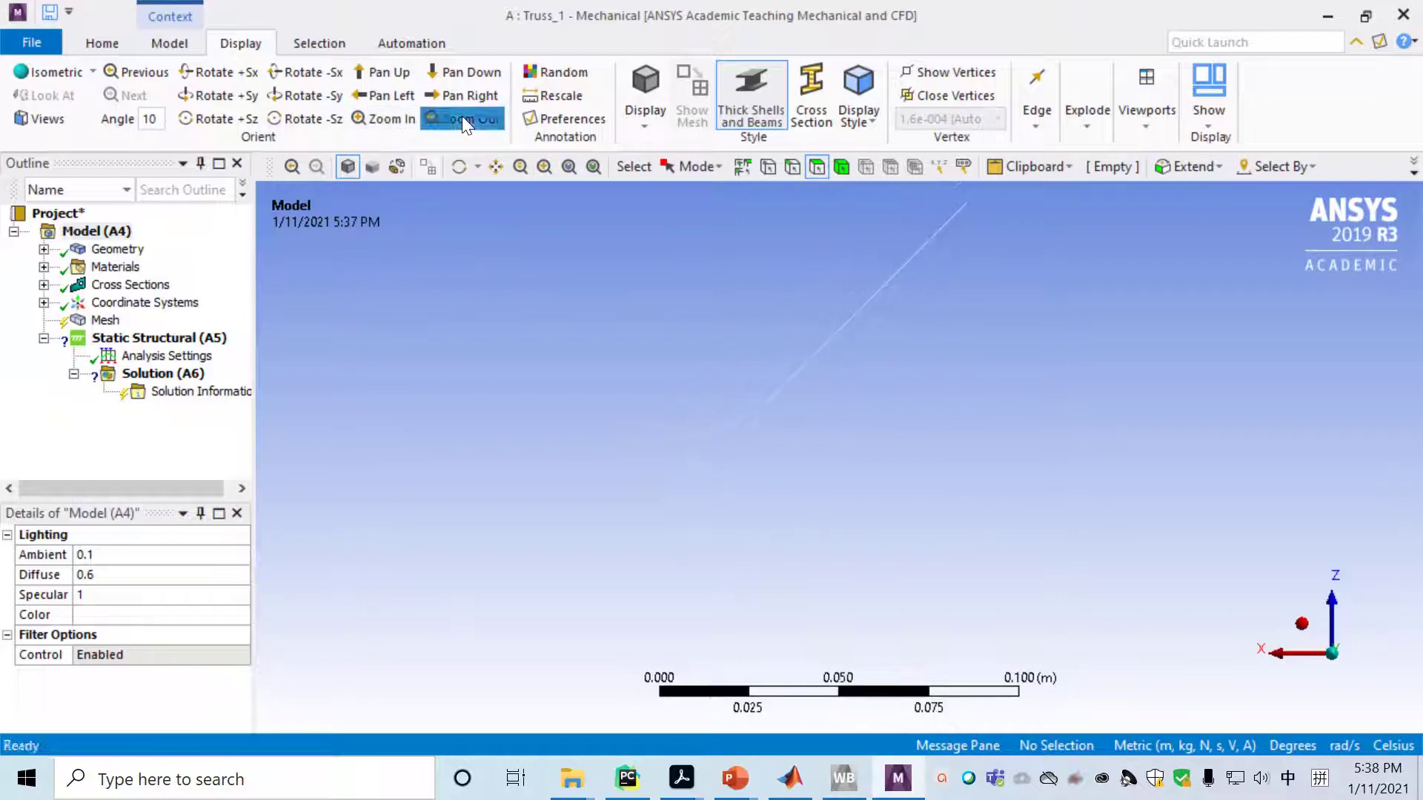
{"action": "left_click", "coordinate": [461, 116]}
{"action": "left_click", "coordinate": [461, 116]}
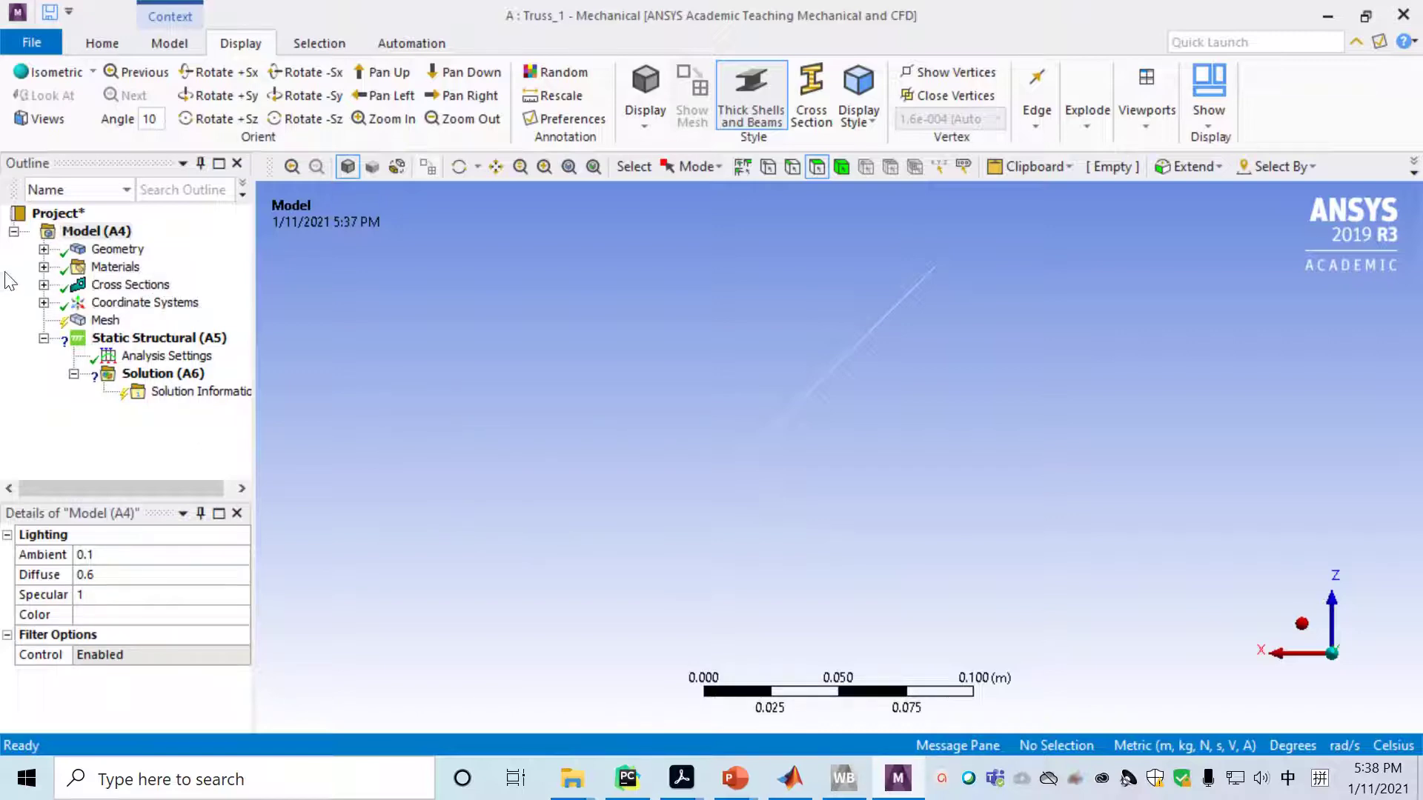
Assign BarMaterial to the Beam (Rectangle) body under Geometry
{"action": "left_click", "coordinate": [44, 250]}
{"action": "left_click", "coordinate": [158, 268]}
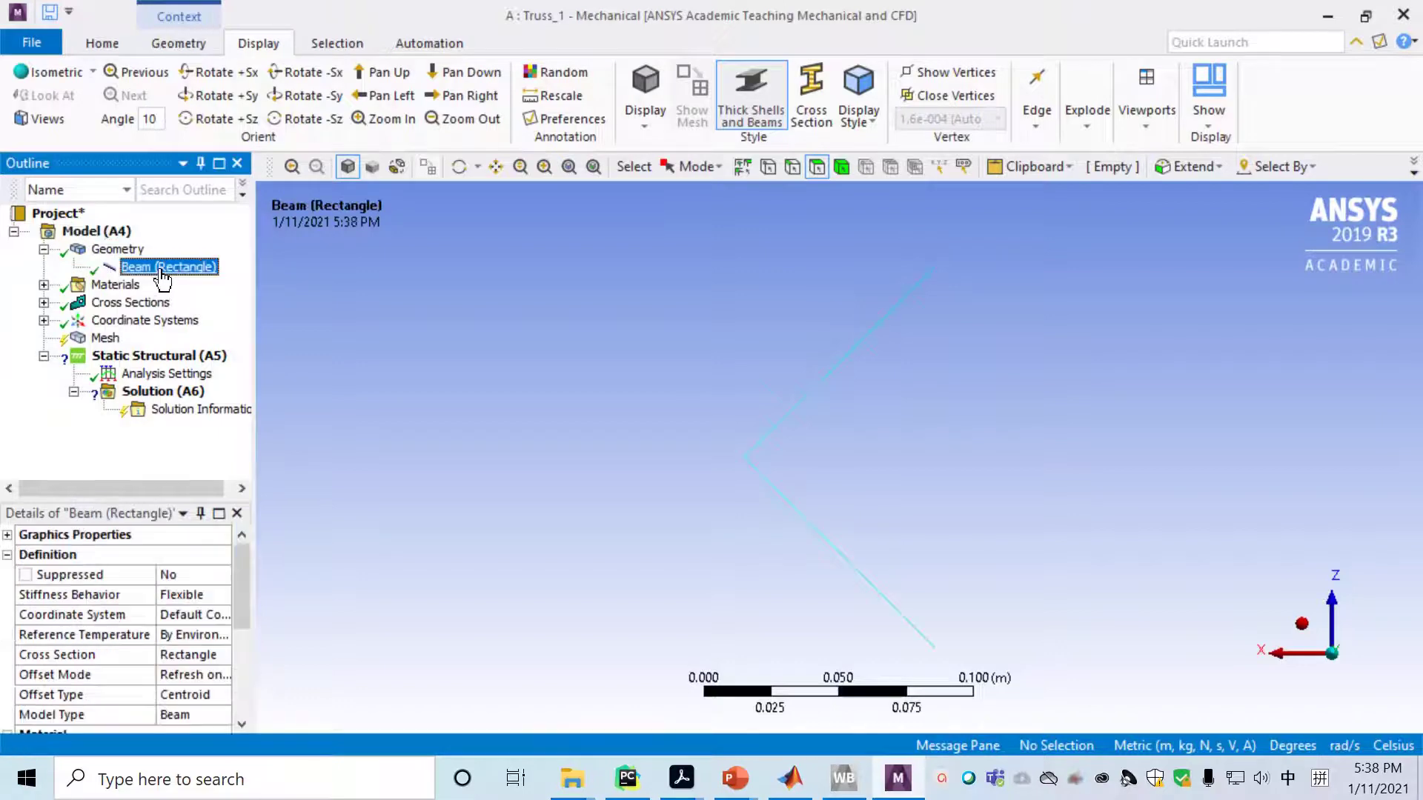
{"action": "left_click_drag", "start_coordinate": [240, 568], "coordinate": [245, 621]}
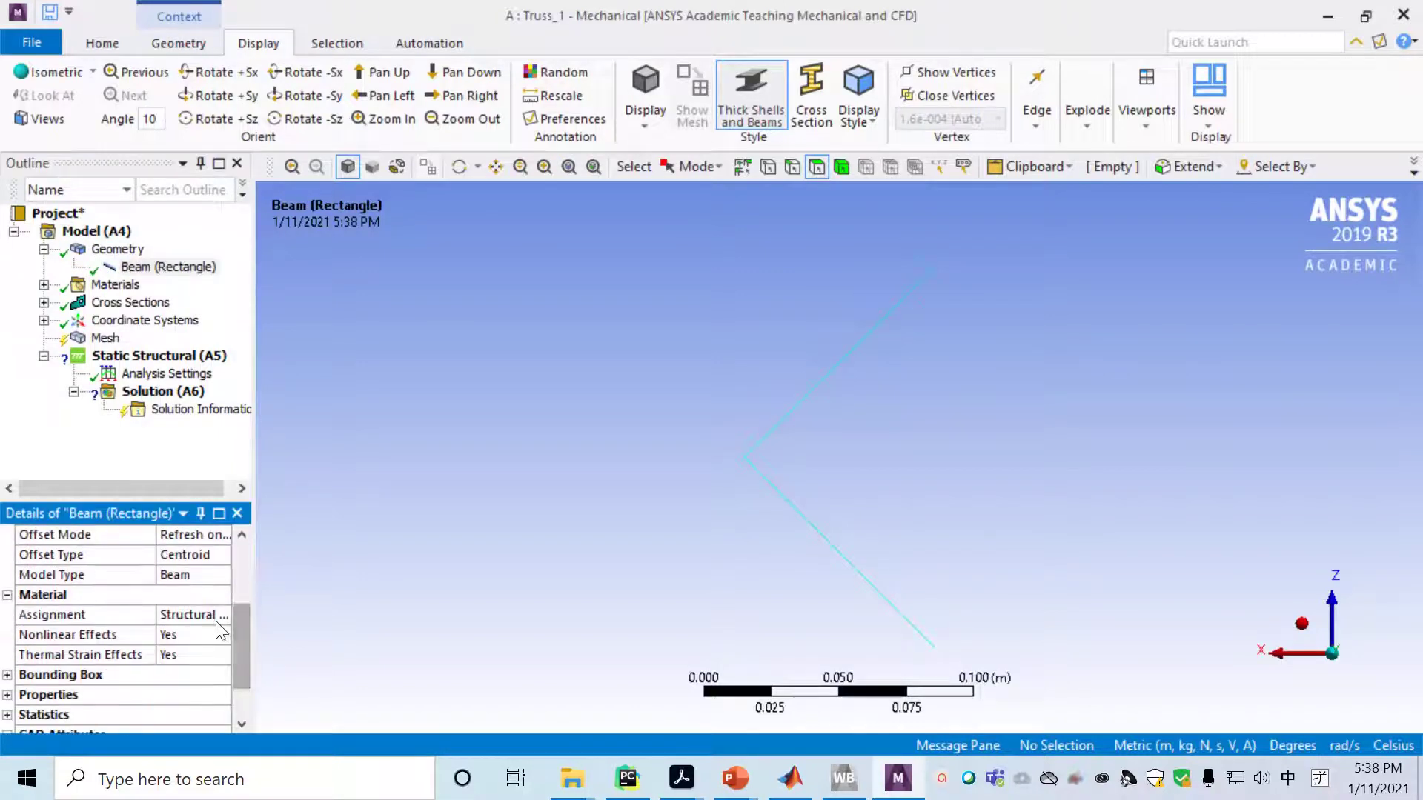
{"action": "left_click", "coordinate": [215, 616]}
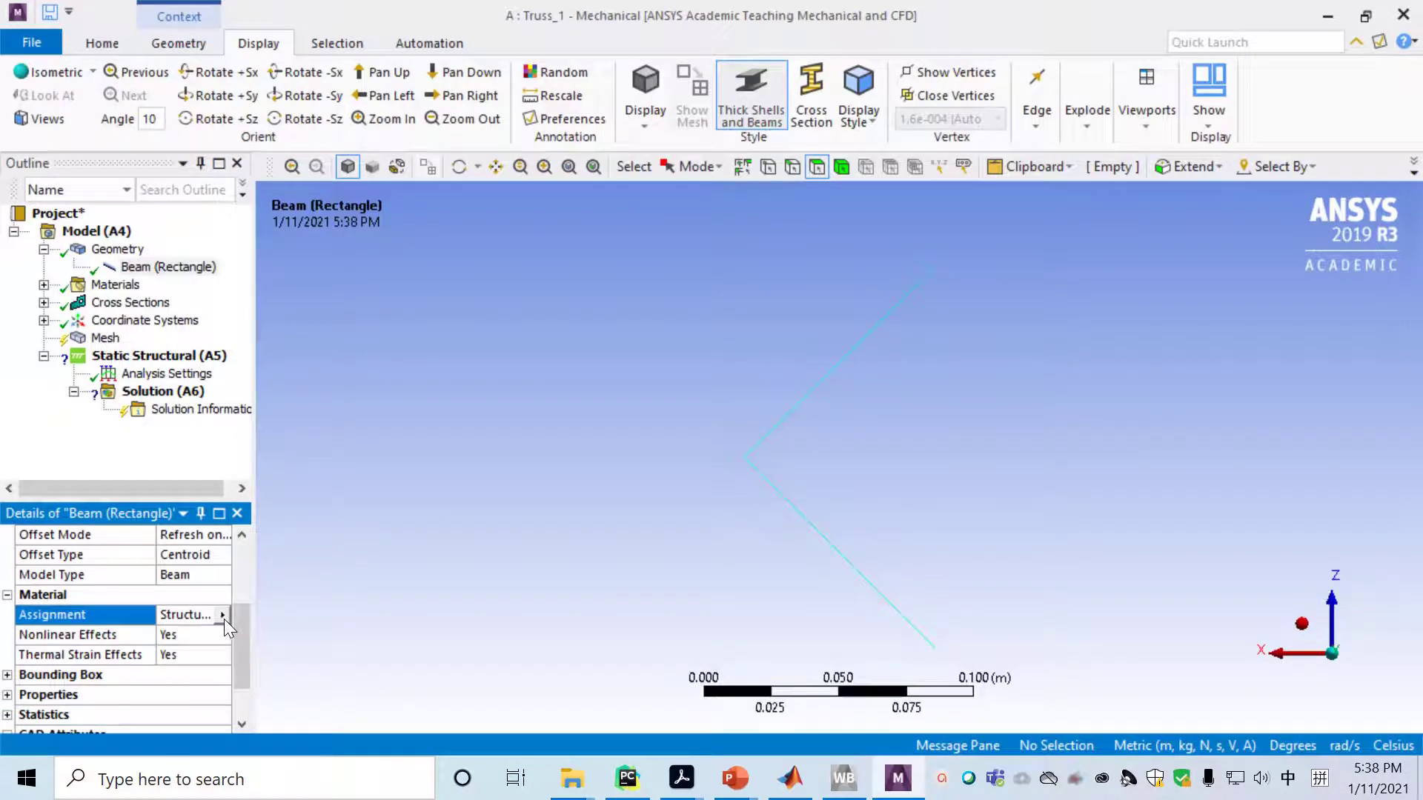
{"action": "left_click", "coordinate": [221, 616]}
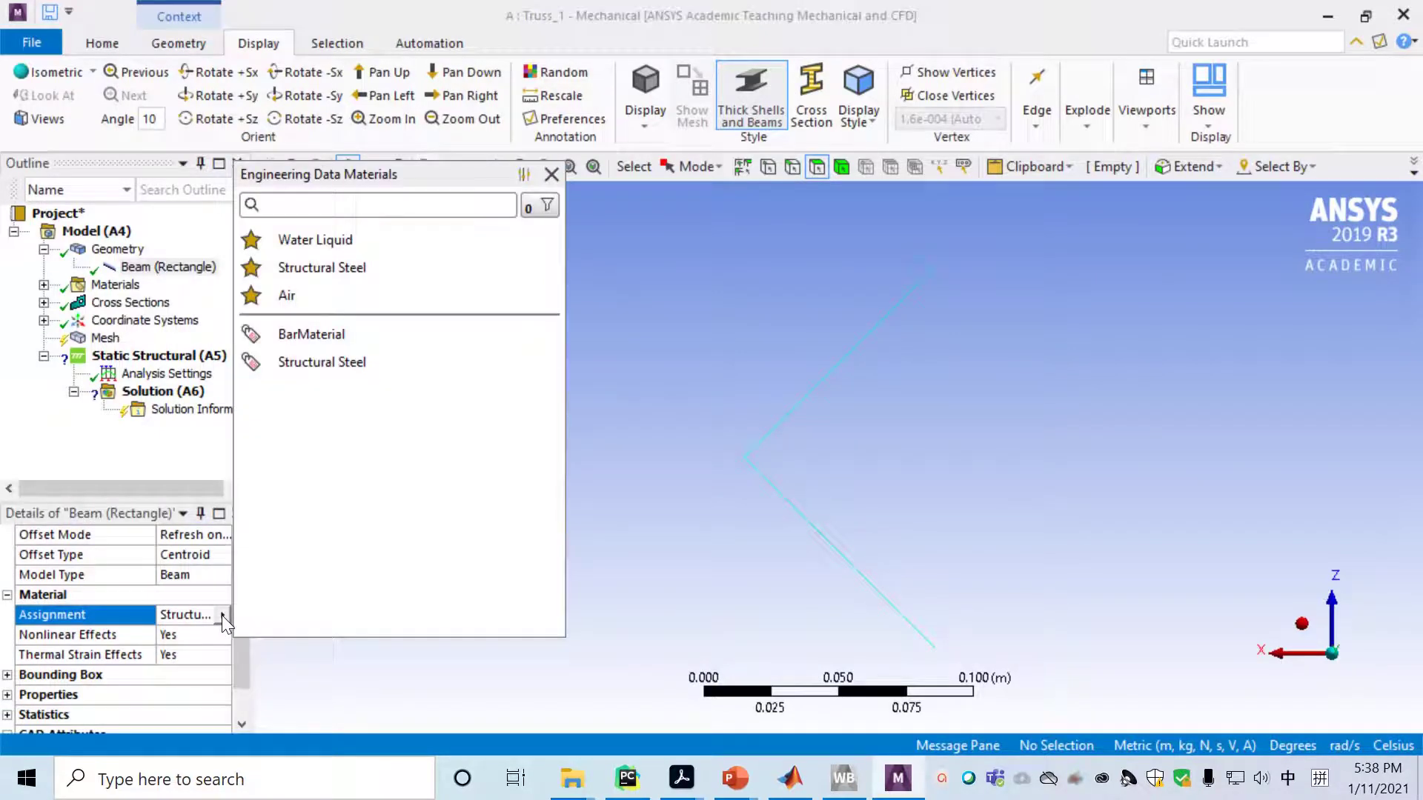
{"action": "left_click", "coordinate": [320, 337]}
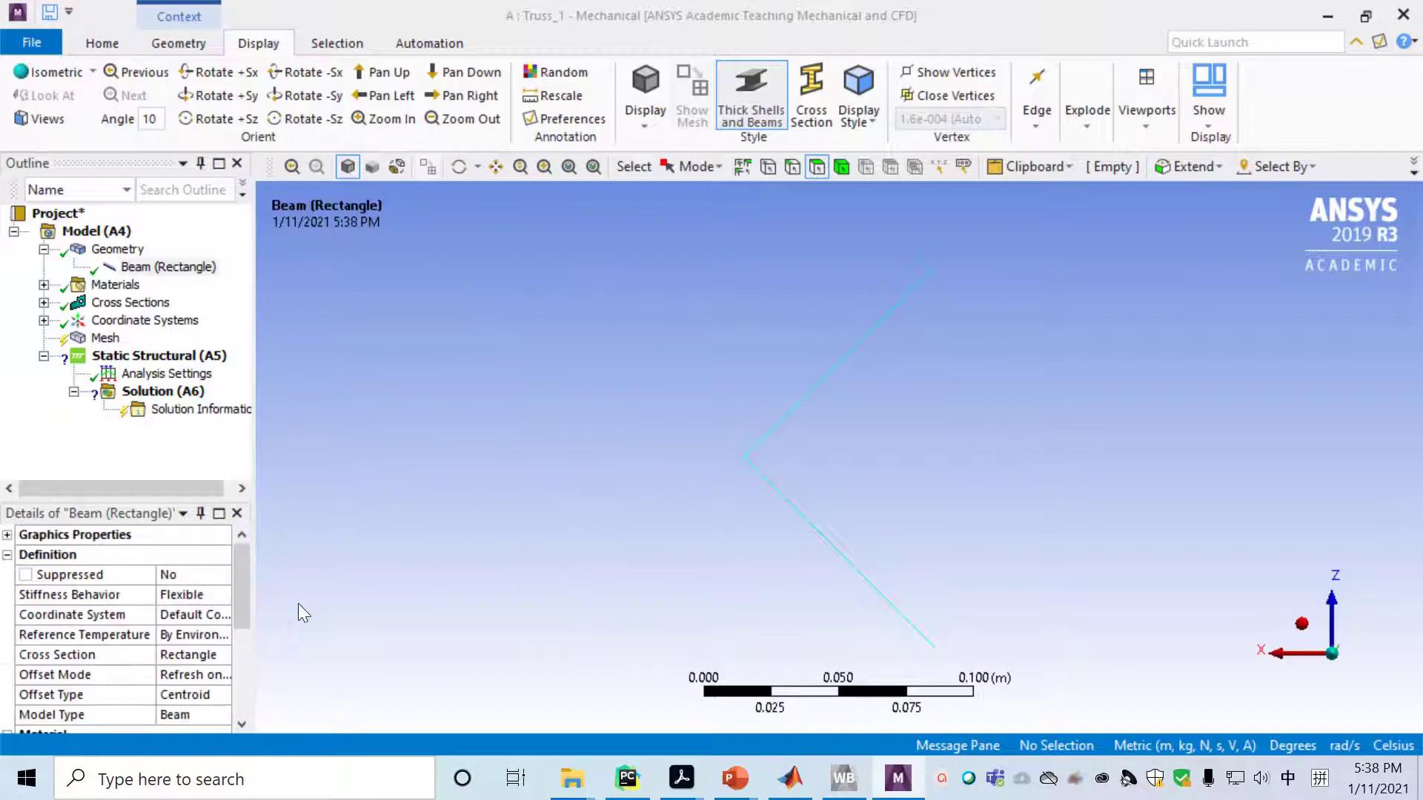
{"action": "scroll", "coordinate": [245, 637], "scroll_direction": "down", "scroll_amount": 3}
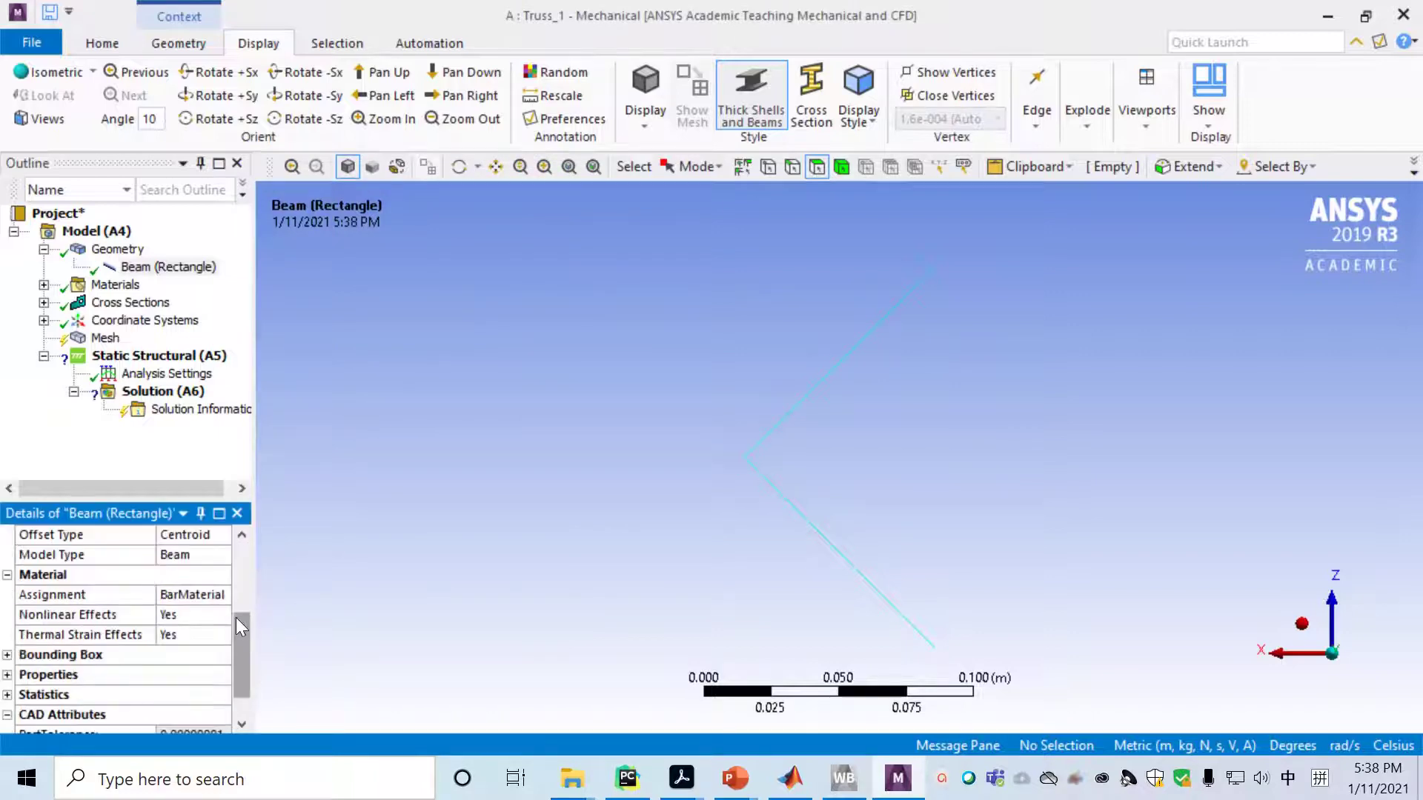
{"action": "left_click_drag", "start_coordinate": [240, 626], "coordinate": [246, 518]}
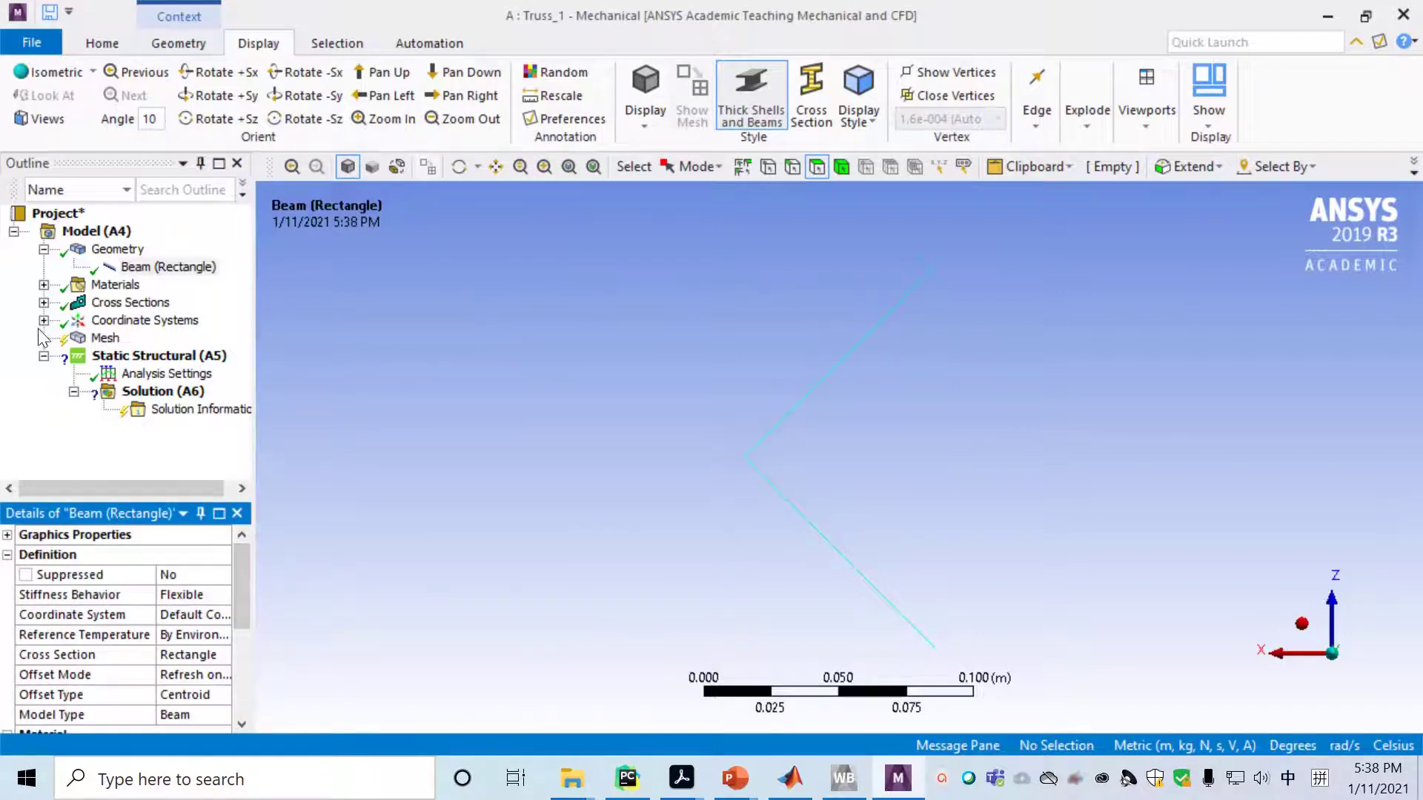
Set the mesh element size to 2.0 m
{"action": "left_click", "coordinate": [104, 341]}
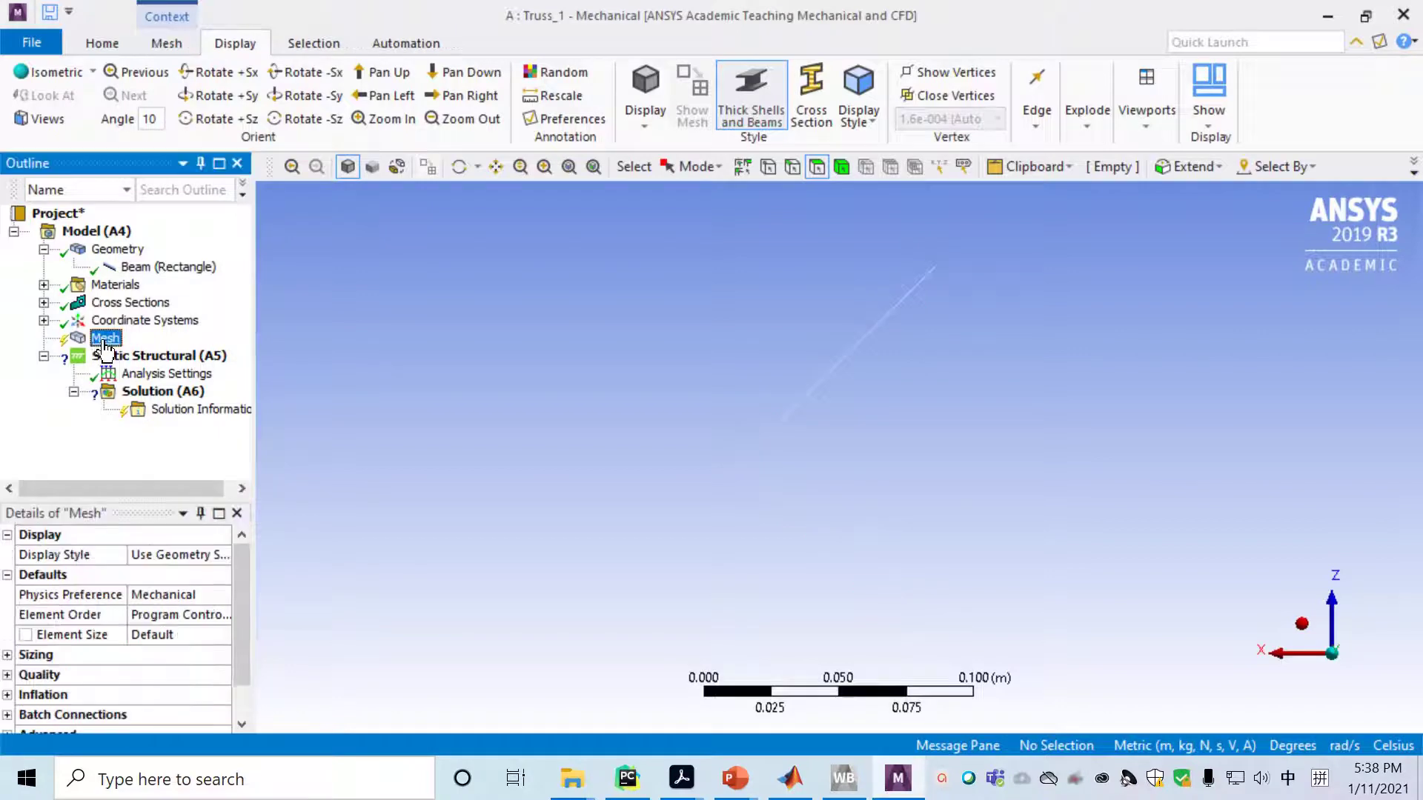
{"action": "right_click", "coordinate": [104, 348]}
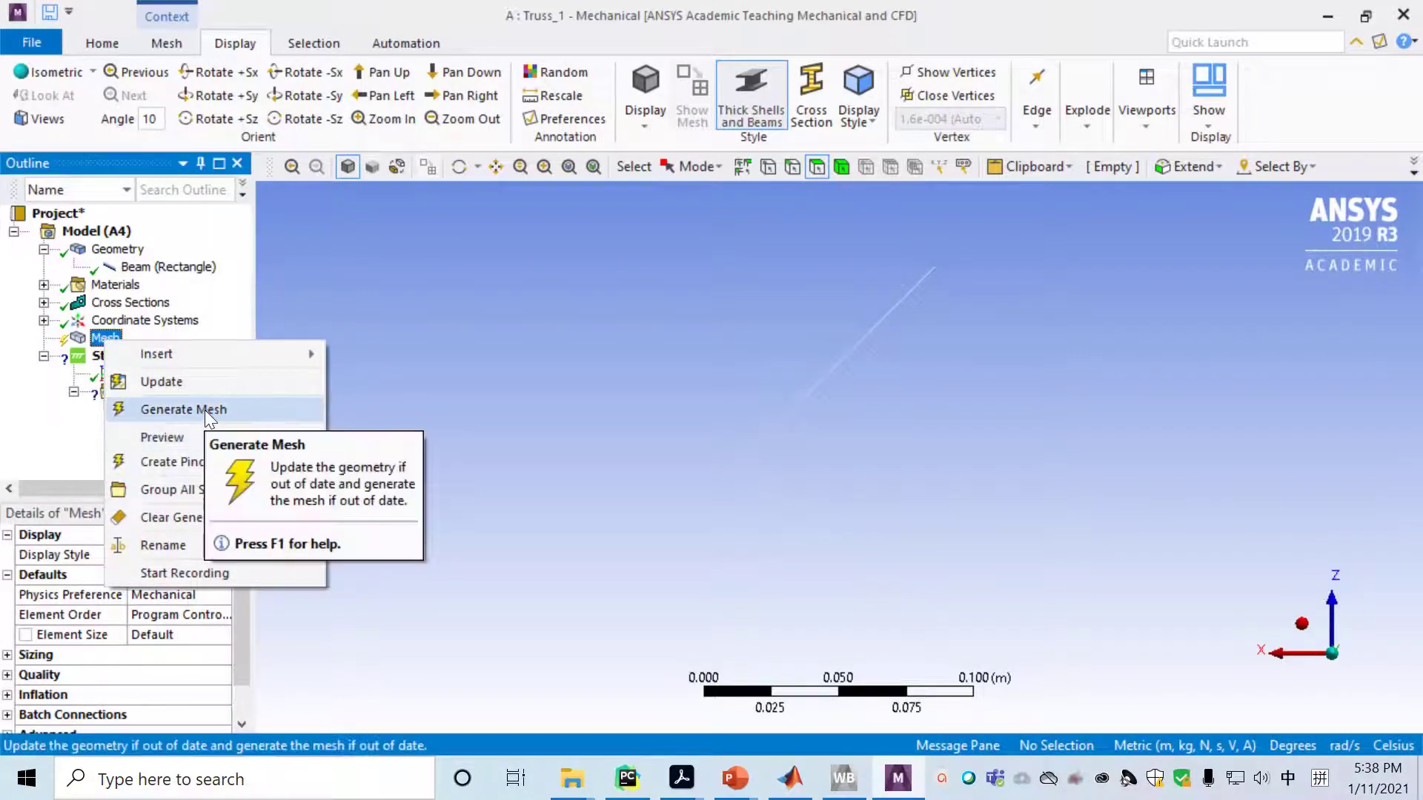
{"action": "left_click", "coordinate": [40, 432]}
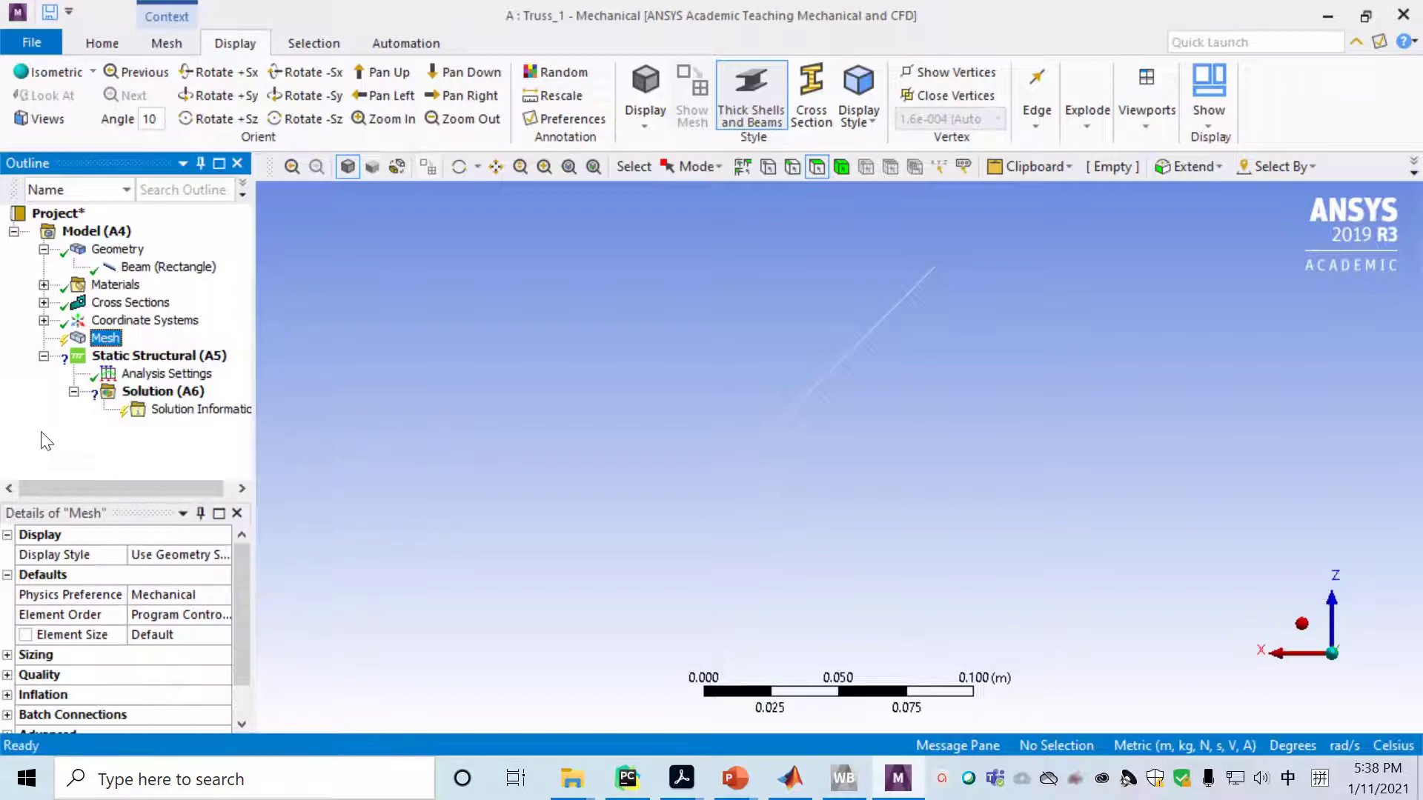
{"action": "left_click", "coordinate": [188, 634]}
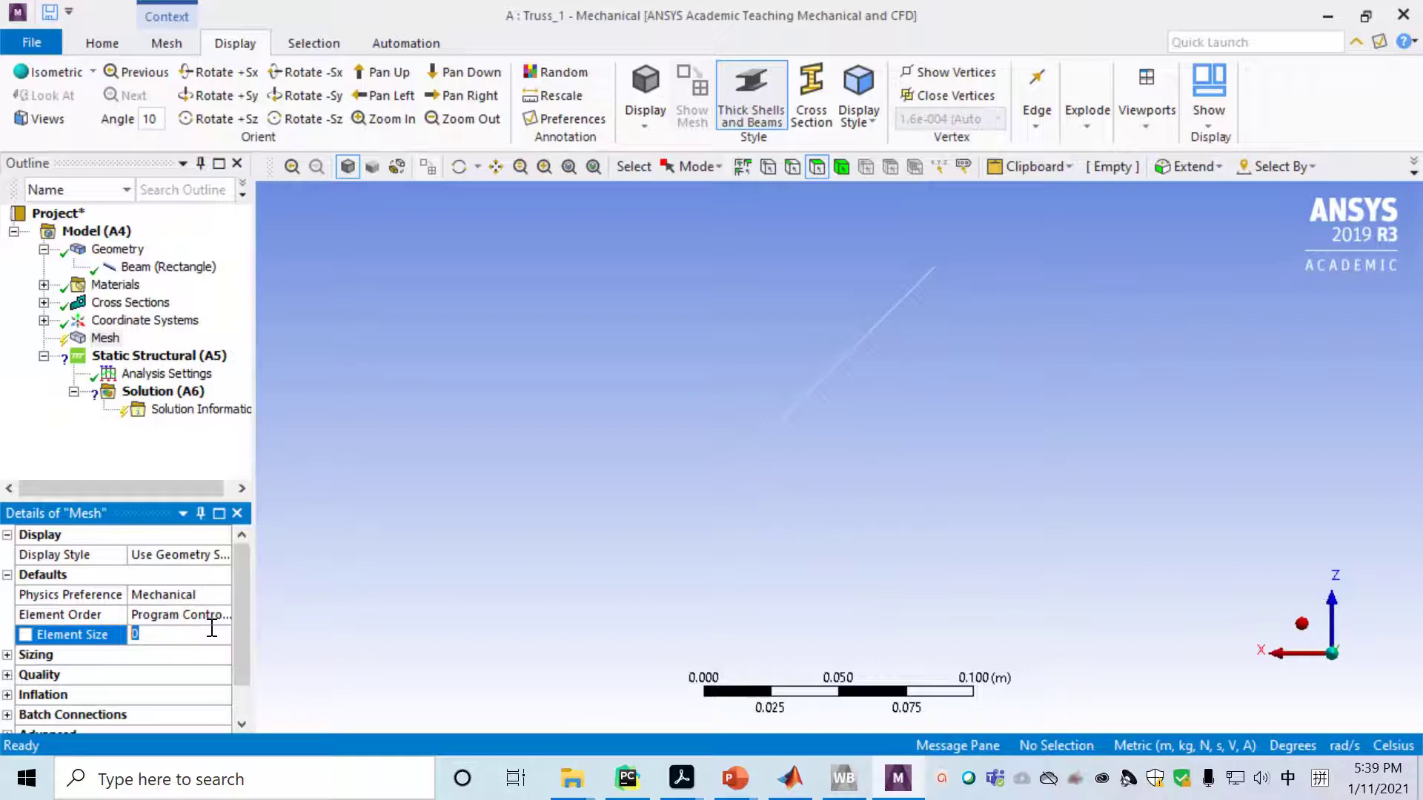
{"action": "type", "text": "2"}
{"action": "mouse_move", "coordinate": [241, 562]}
{"action": "left_mouse_down"}
{"action": "mouse_move", "coordinate": [239, 581]}
{"action": "mouse_move", "coordinate": [238, 551]}
{"action": "left_mouse_up"}
Generate the mesh for the two bars and dismiss the information message
{"action": "right_click", "coordinate": [106, 339]}
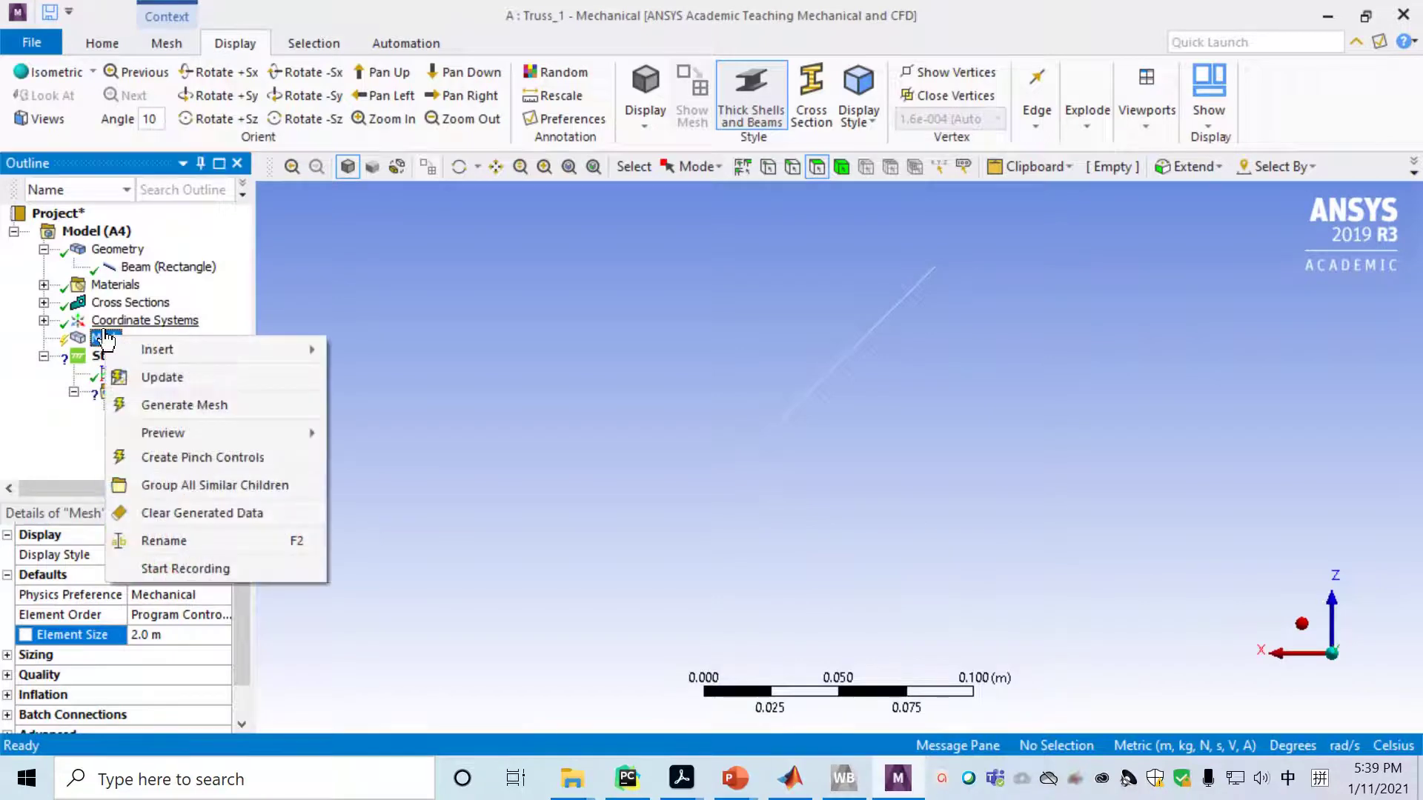
{"action": "left_click", "coordinate": [165, 406]}
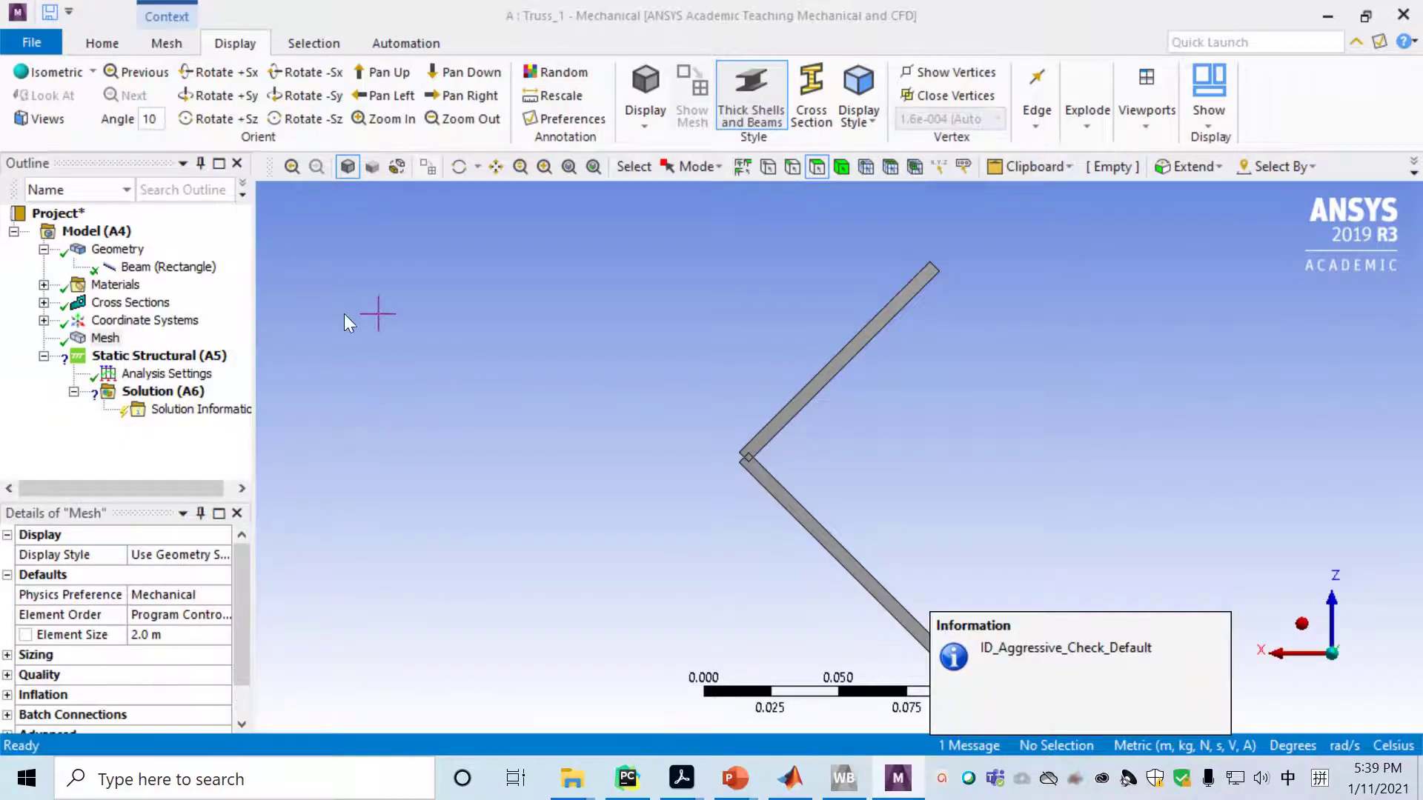
{"action": "left_click", "coordinate": [1209, 628]}
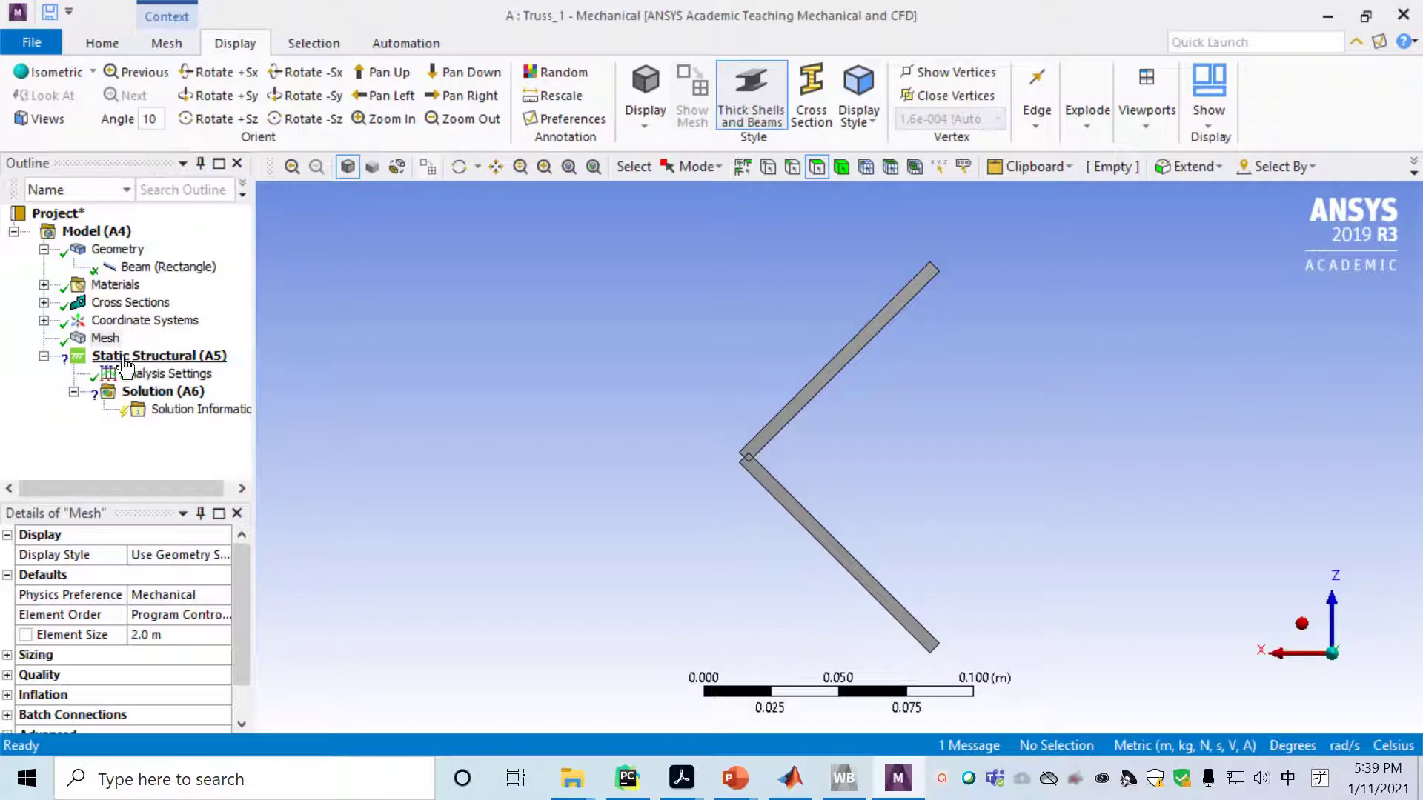
Add a Fixed Support to the static structural analysis on the free end vertices of both bars
{"action": "right_click", "coordinate": [150, 363]}
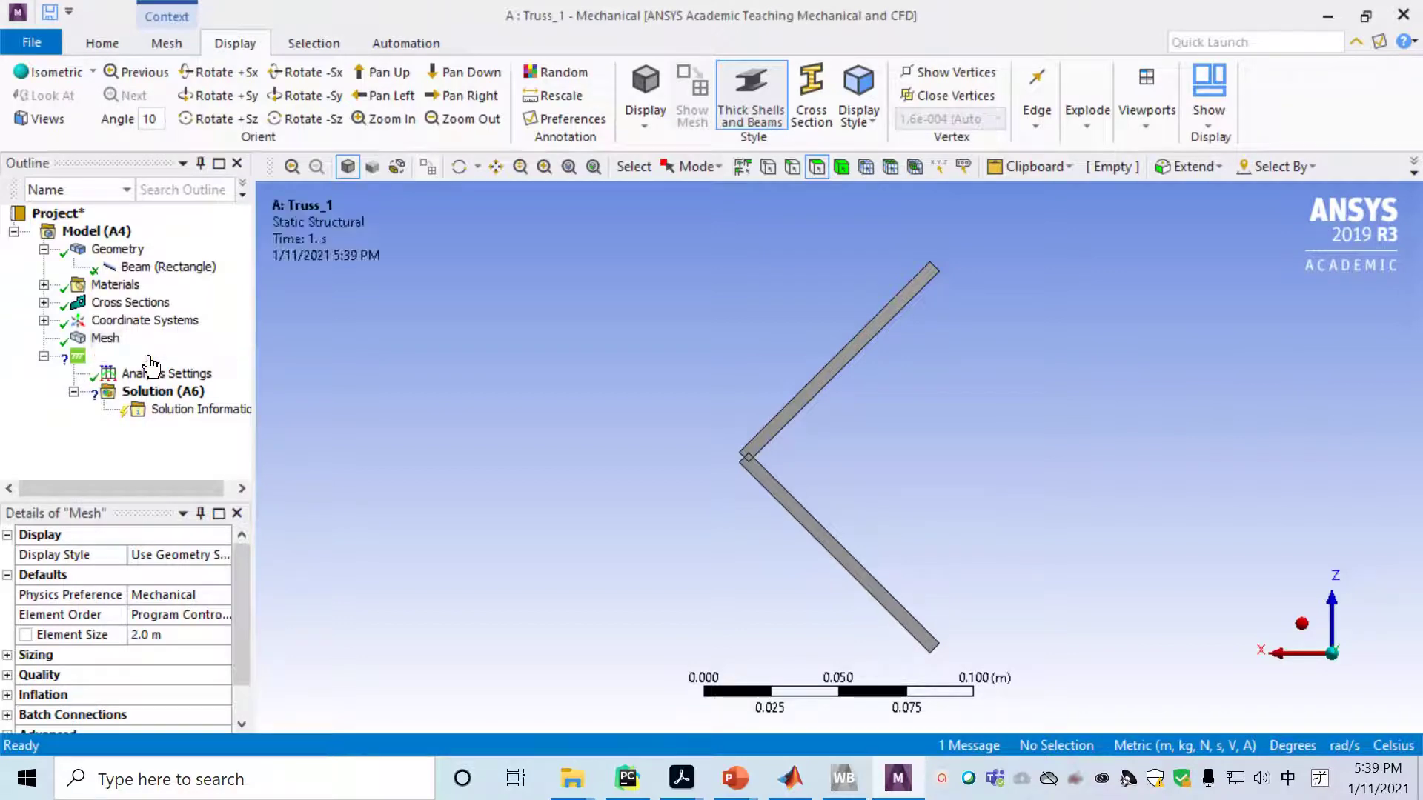
{"action": "mouse_move", "coordinate": [212, 366]}
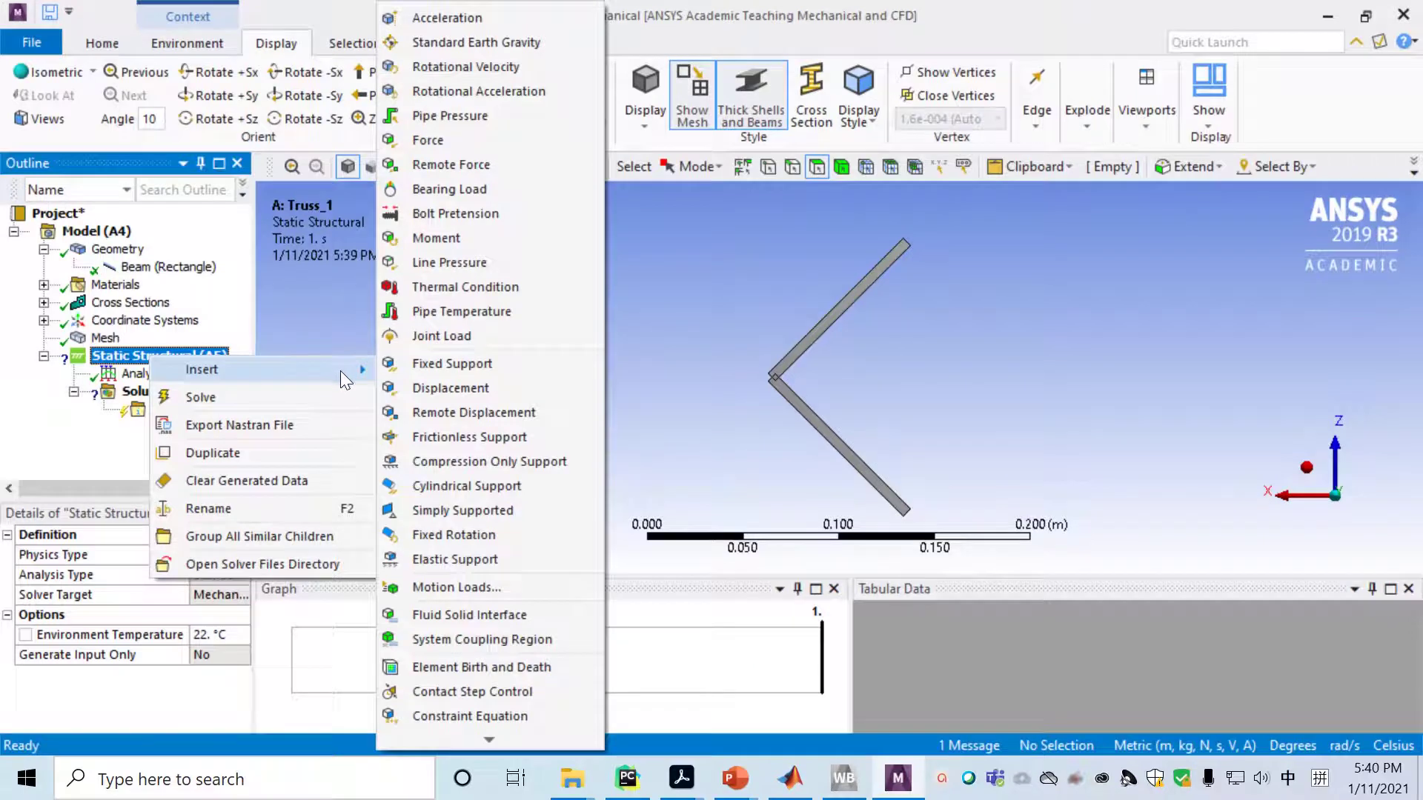
{"action": "left_click", "coordinate": [473, 364]}
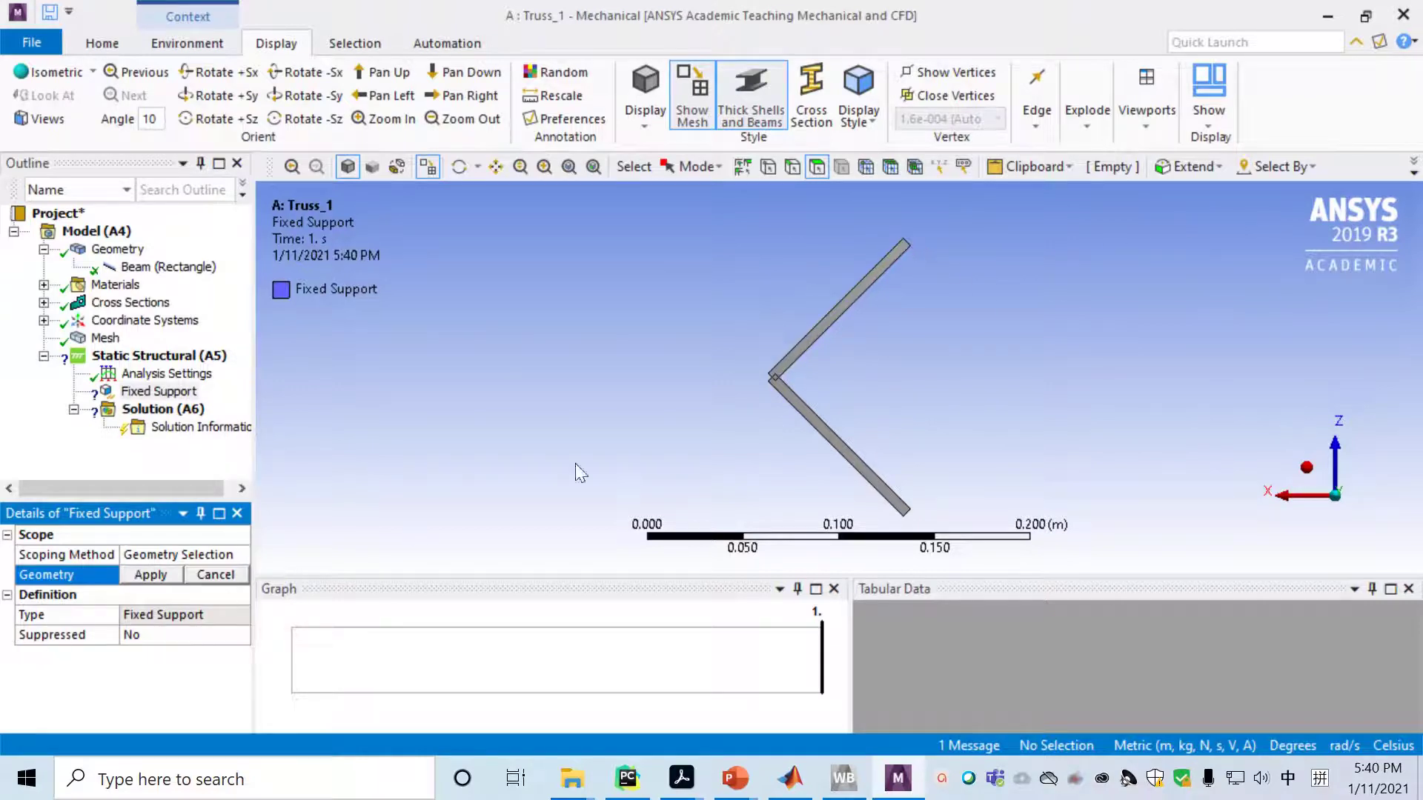
{"action": "left_click", "coordinate": [770, 167]}
{"action": "left_click", "coordinate": [908, 245]}
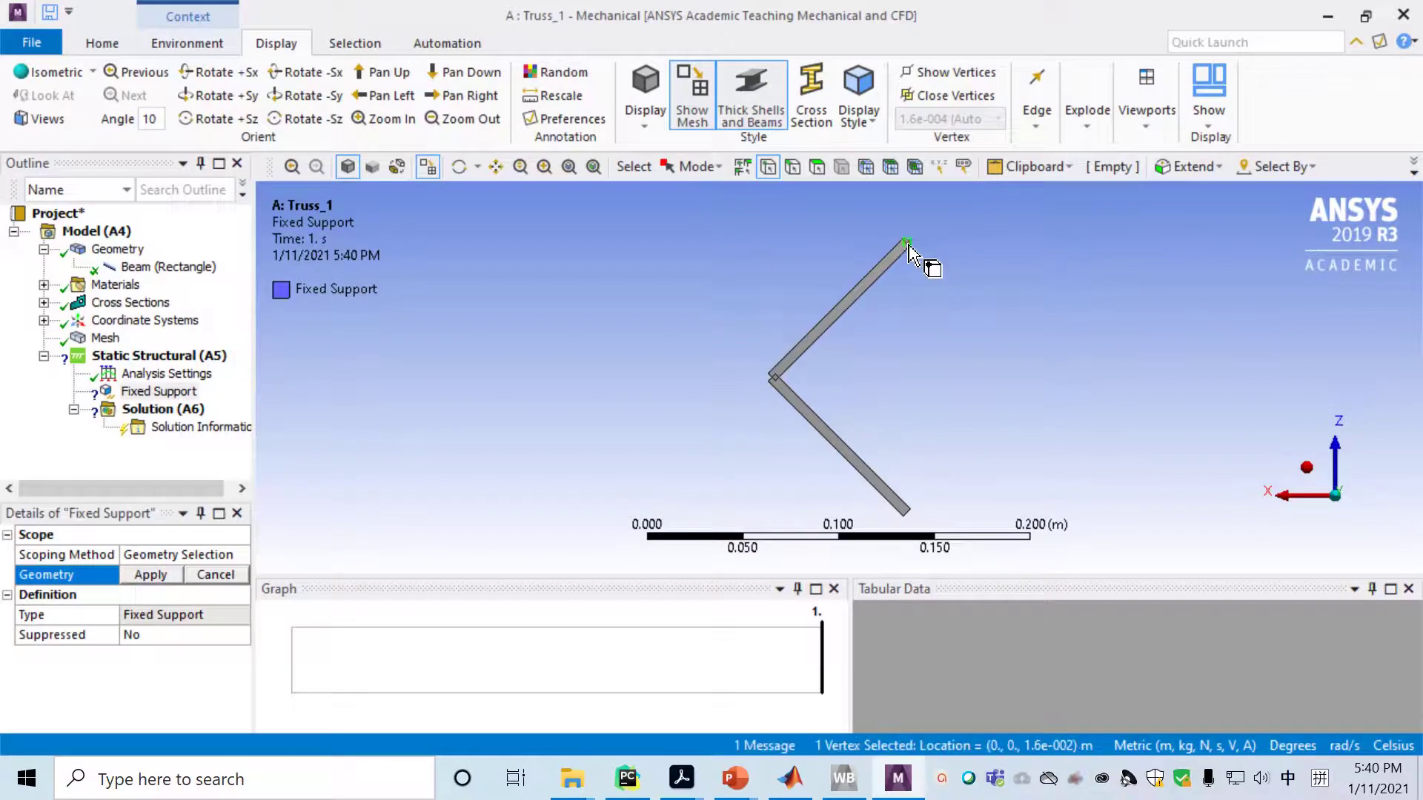
{"action": "left_click", "coordinate": [907, 511], "text": "ctrl"}
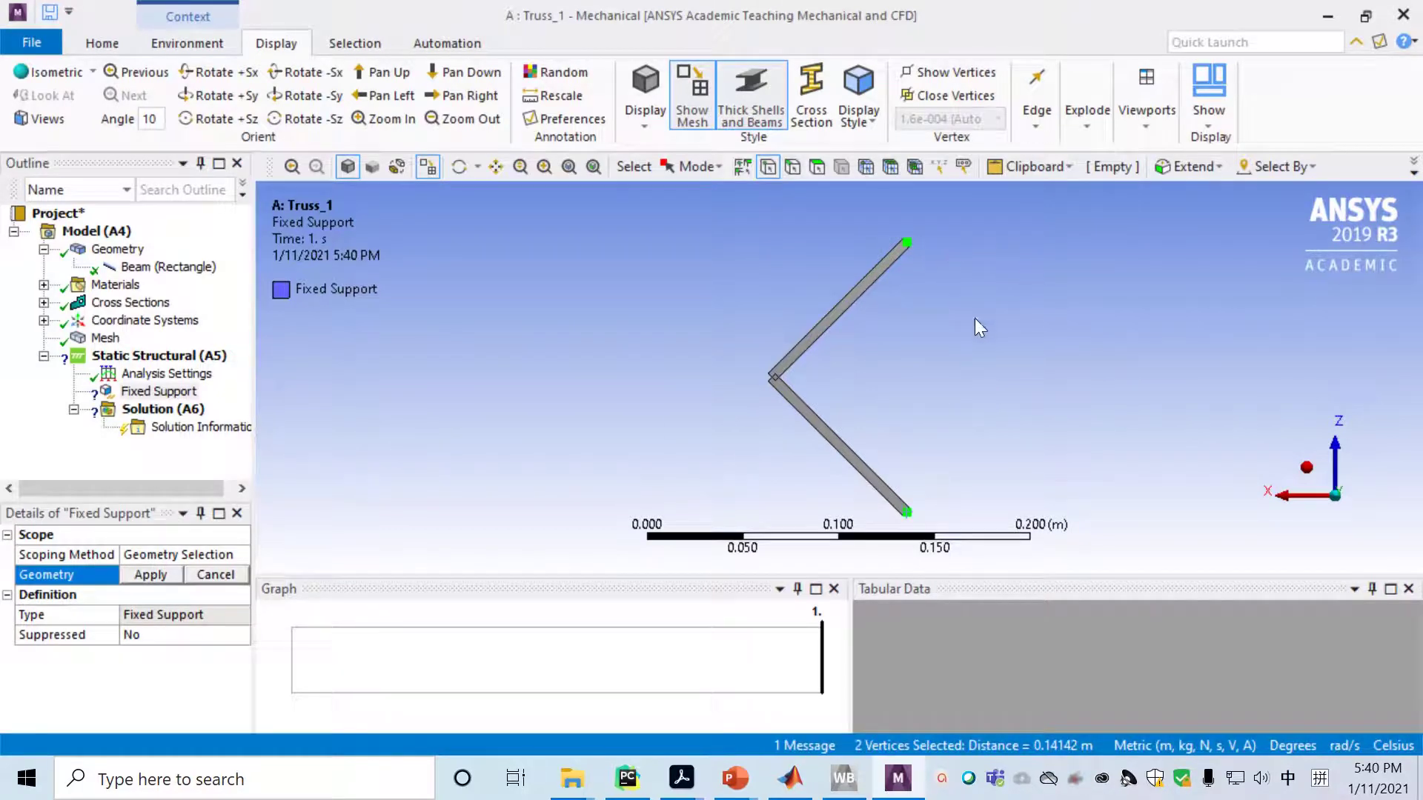
{"action": "left_click", "coordinate": [146, 575]}
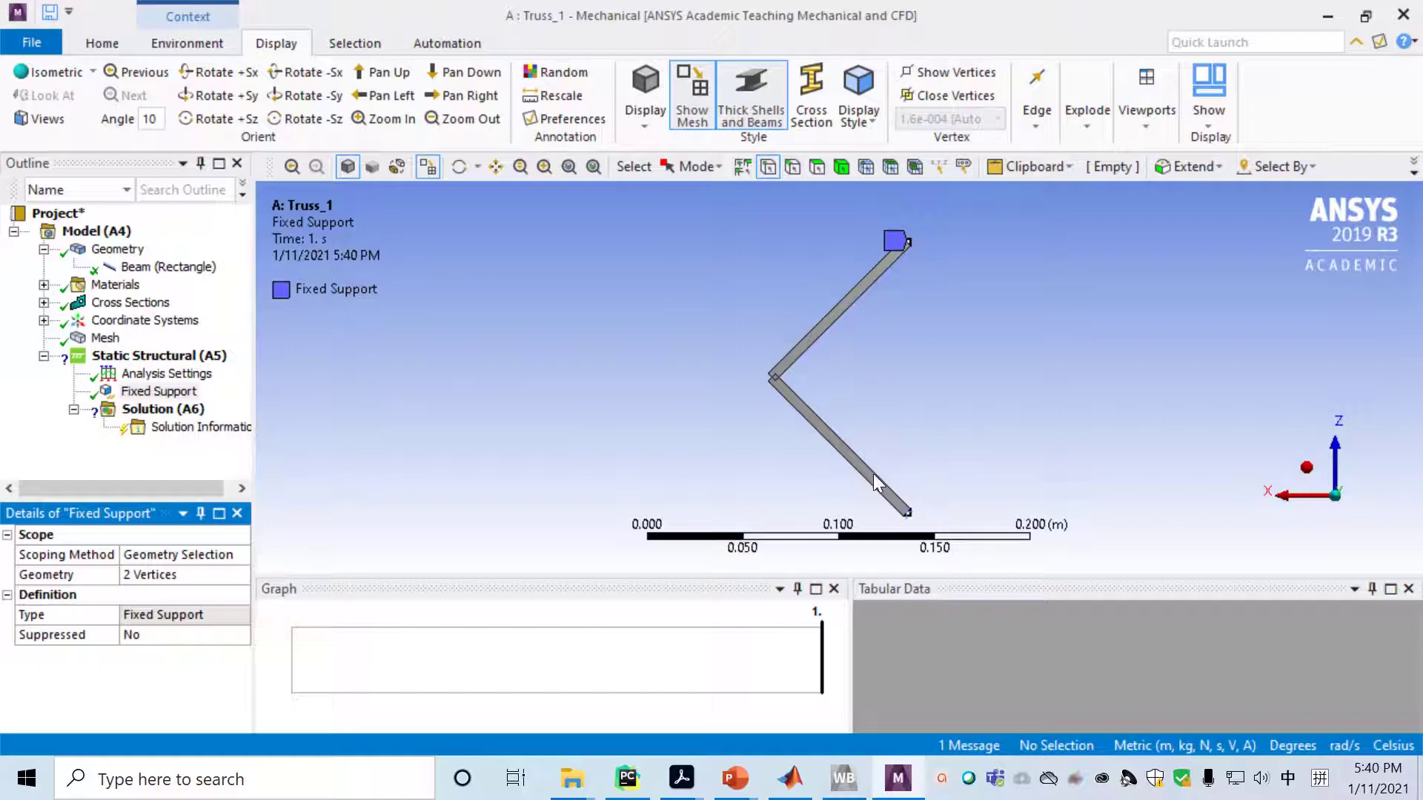
Add a Force to the static structural analysis on the vertex where the two bars meet
{"action": "right_click", "coordinate": [148, 363]}
{"action": "mouse_move", "coordinate": [296, 374]}
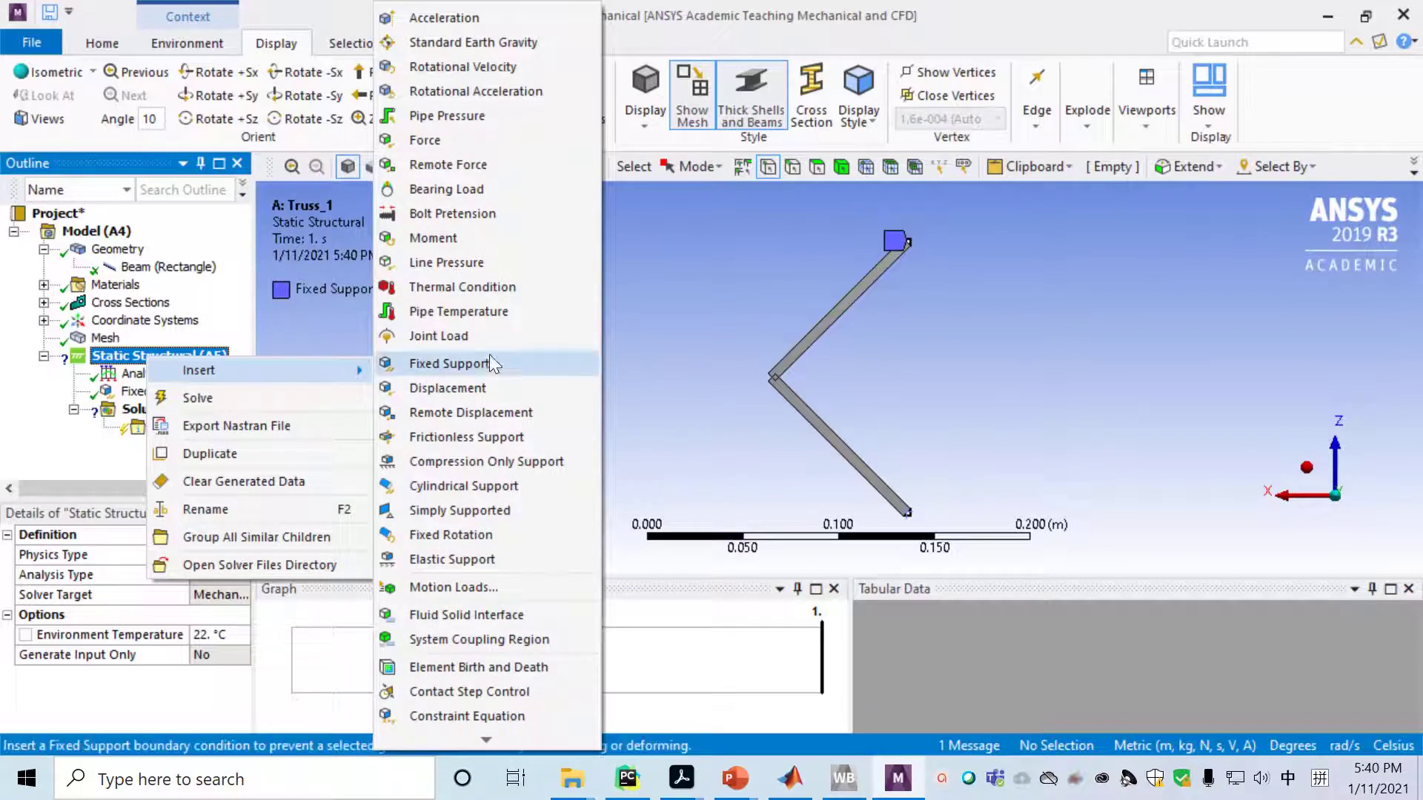
{"action": "left_click", "coordinate": [438, 139]}
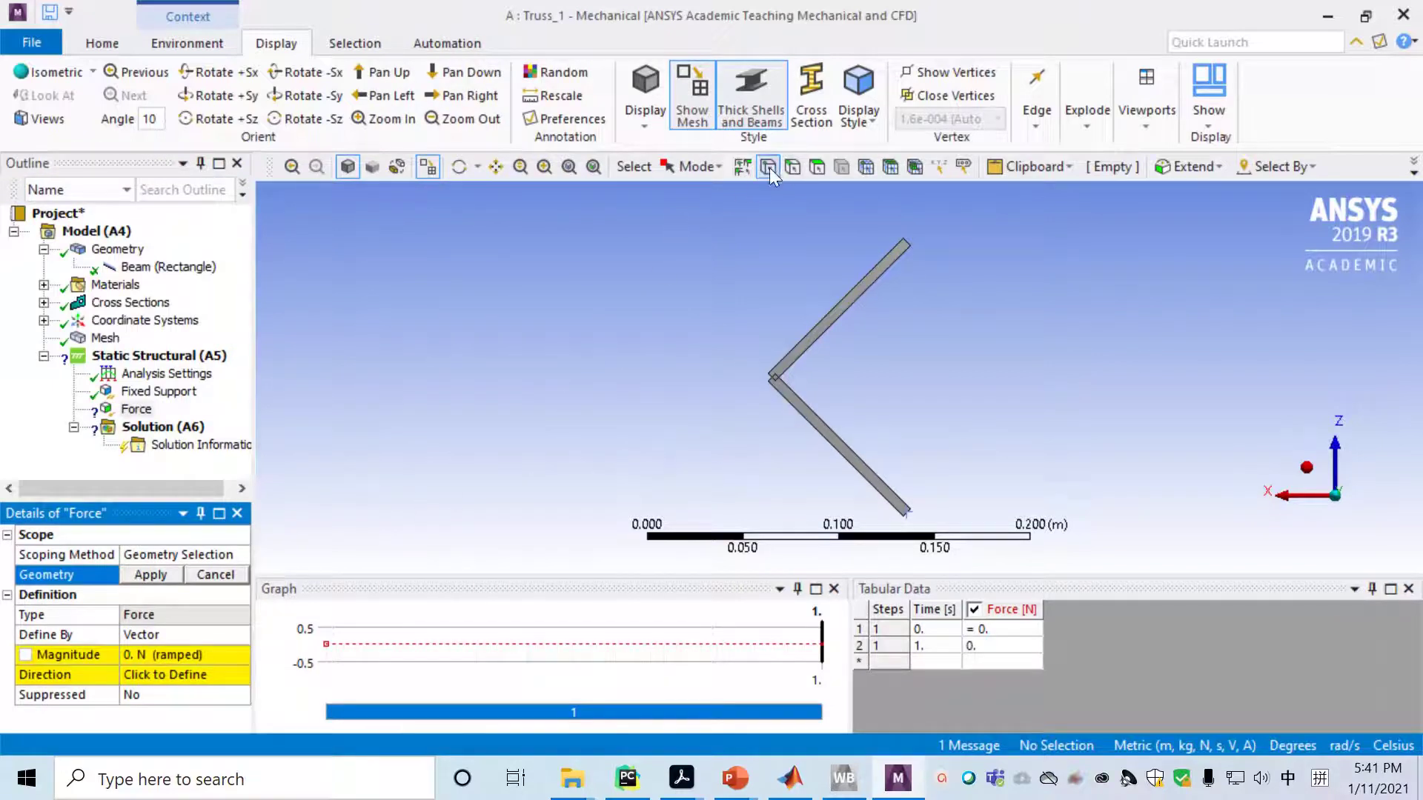
{"action": "left_click", "coordinate": [773, 379]}
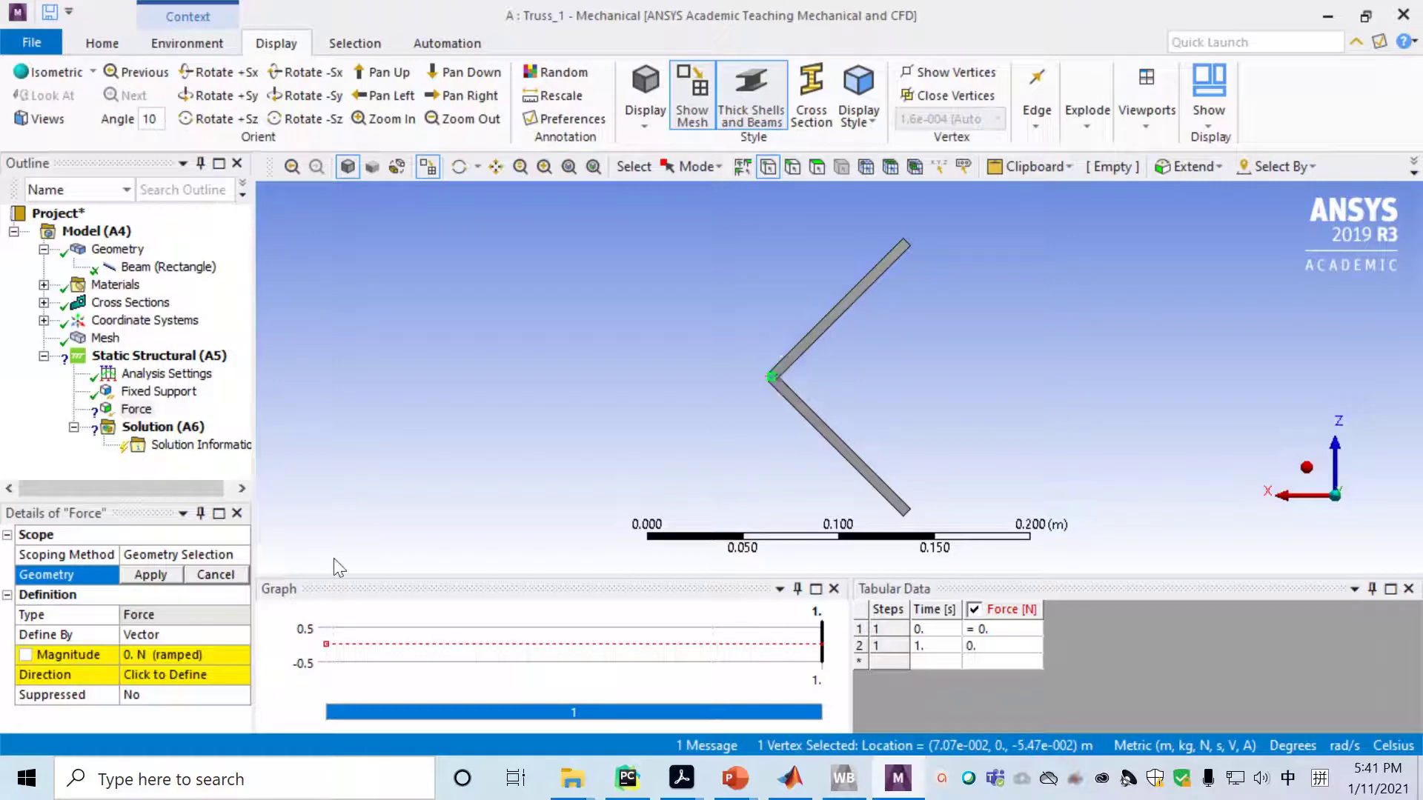
{"action": "left_click", "coordinate": [149, 575]}
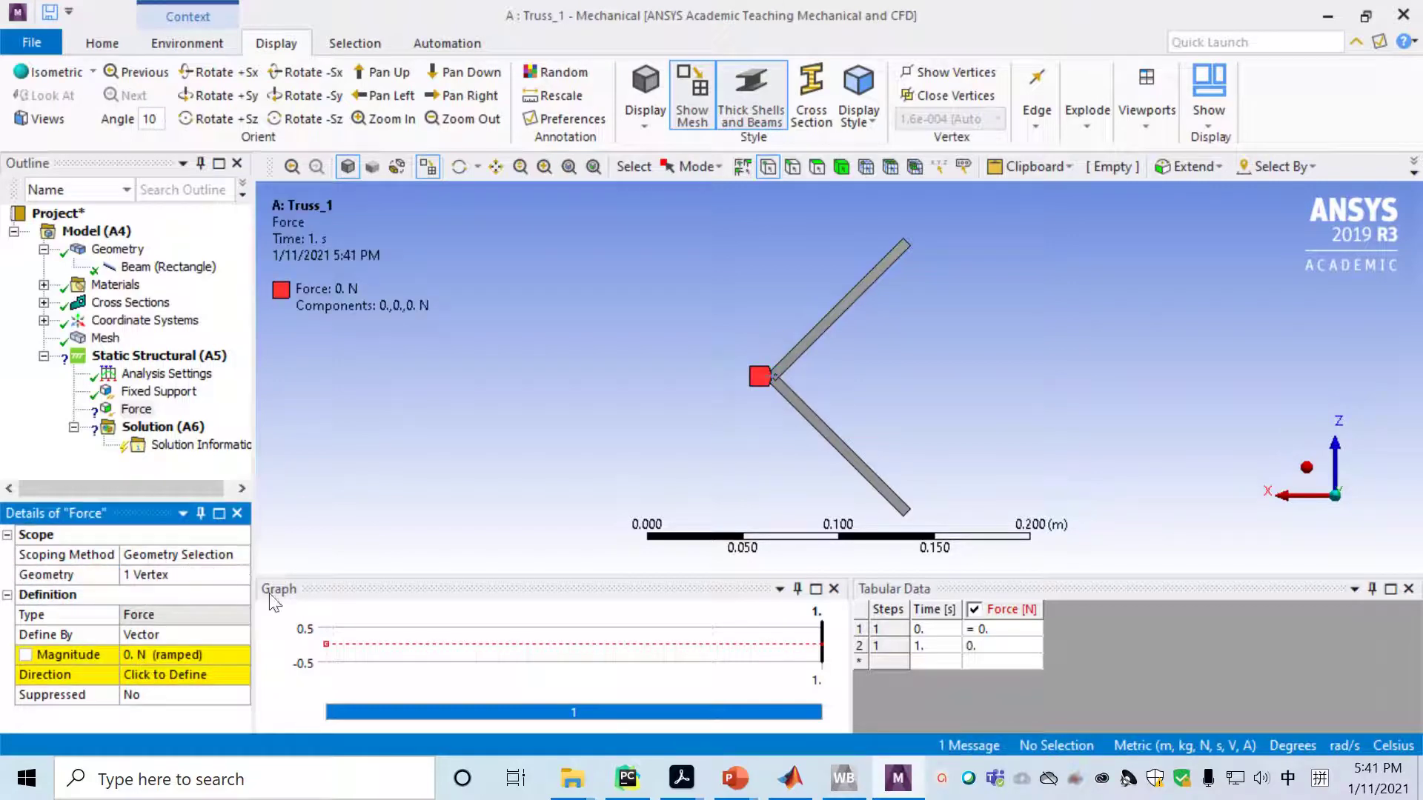
Define the force by components and set its X component to 1000 N, consulting the load values on the PowerPoint problem slide
{"action": "left_click", "coordinate": [167, 632]}
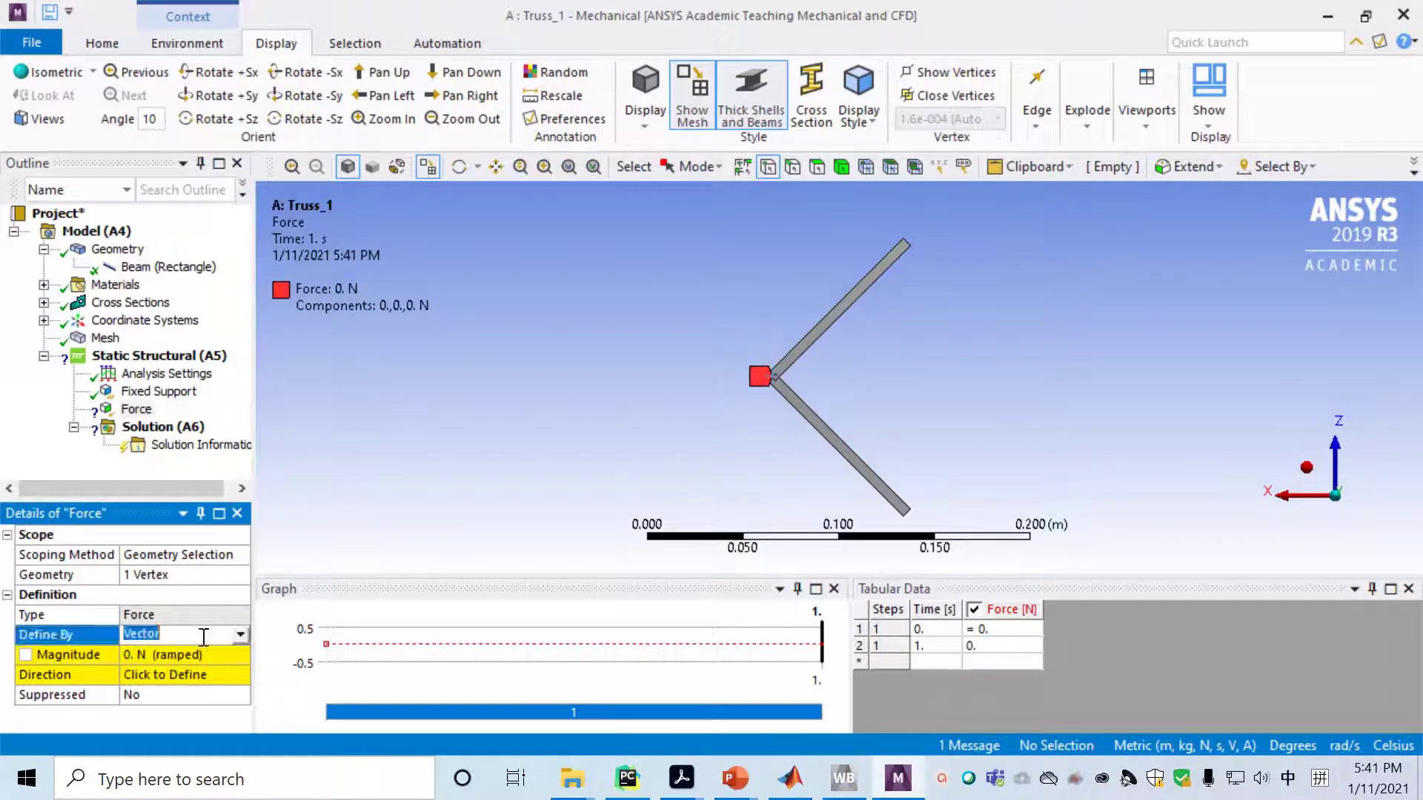
{"action": "left_click", "coordinate": [238, 634]}
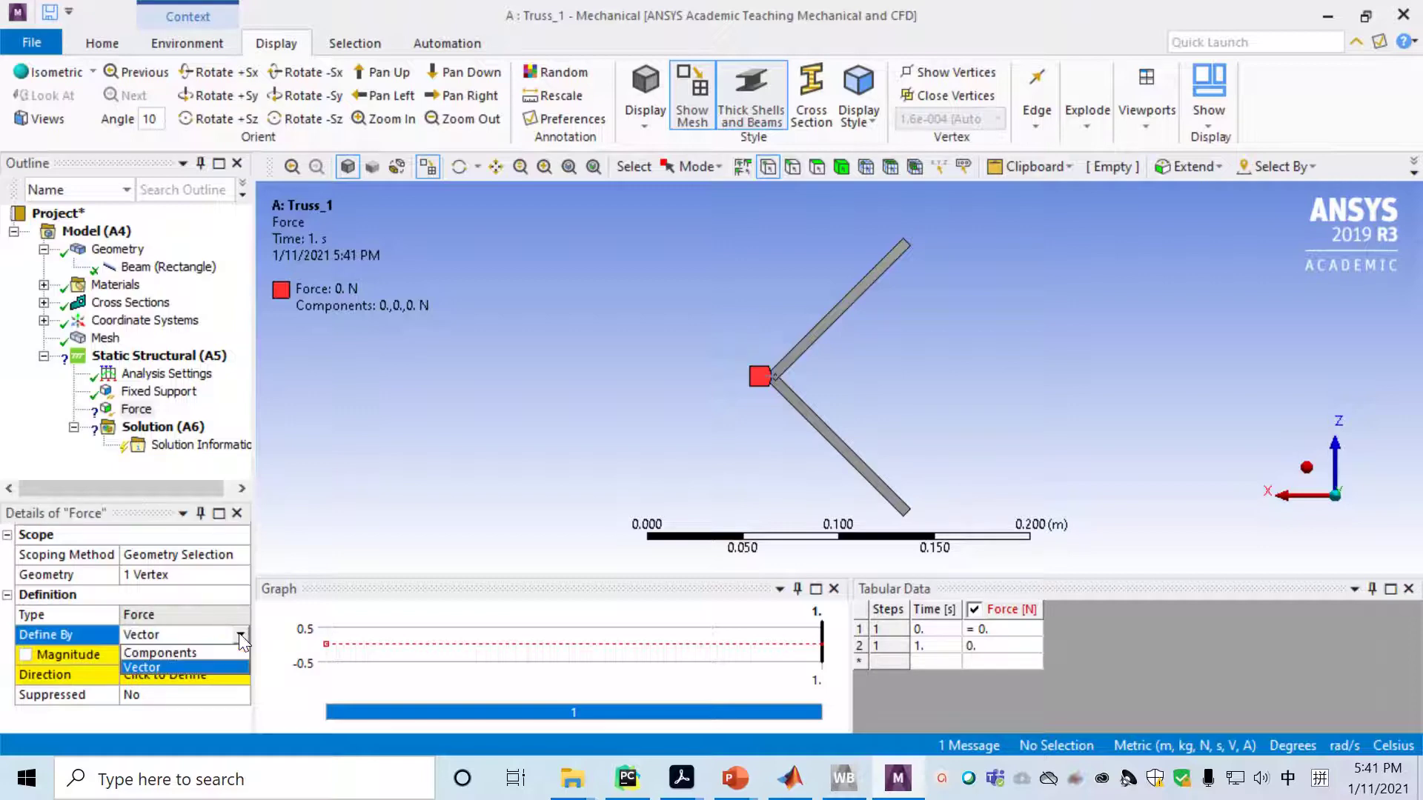
{"action": "left_click", "coordinate": [194, 655]}
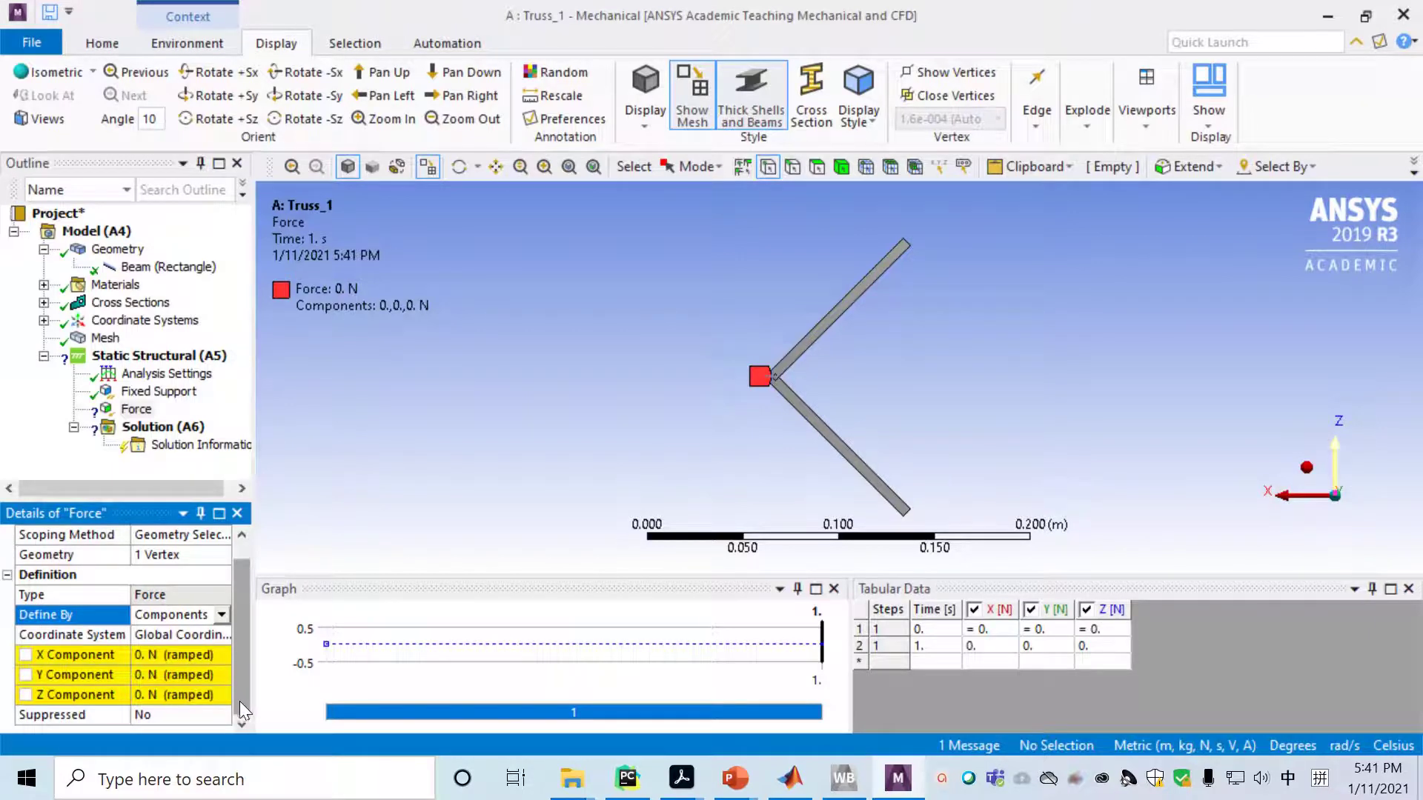
{"action": "left_click", "coordinate": [180, 655]}
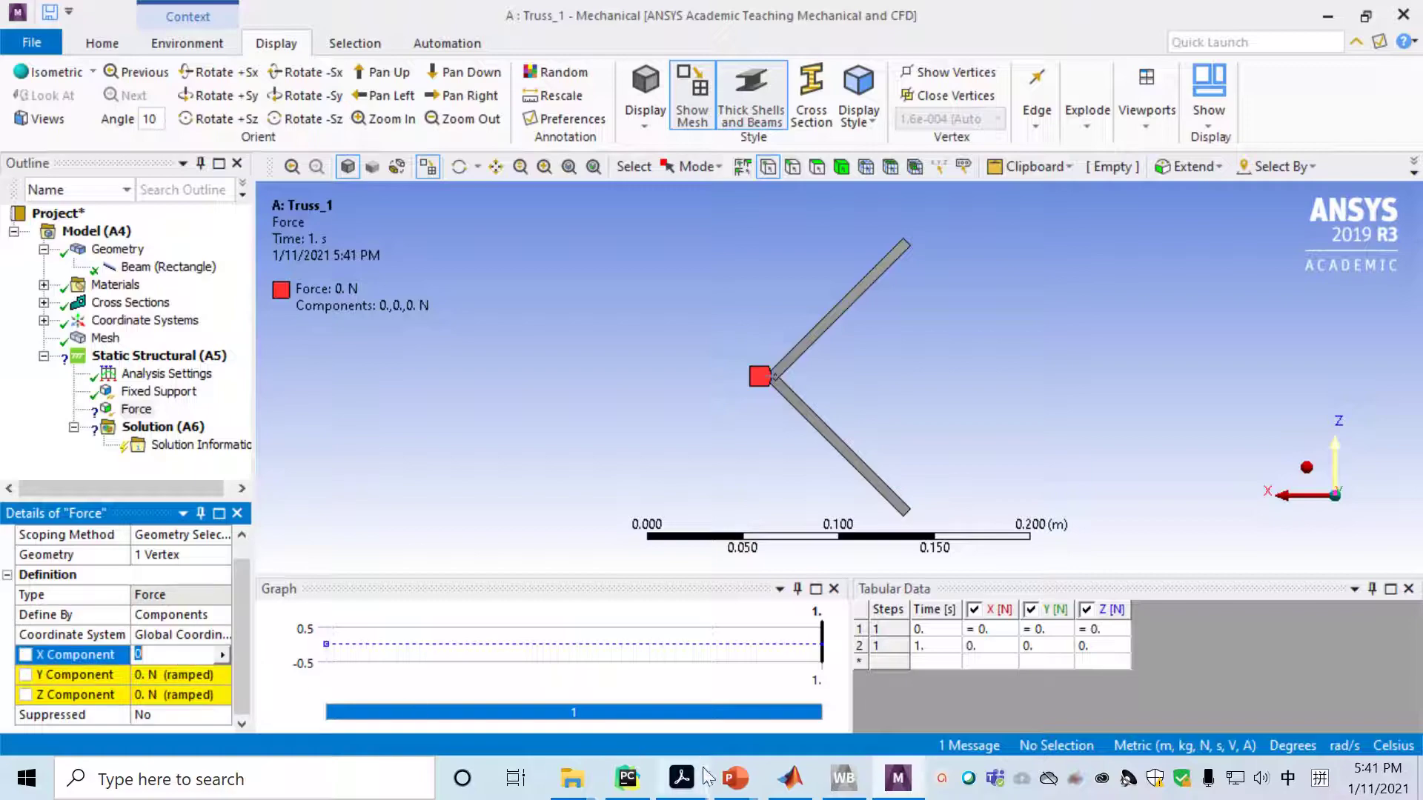
{"action": "left_click", "coordinate": [734, 778]}
{"action": "left_click", "coordinate": [1104, 683]}
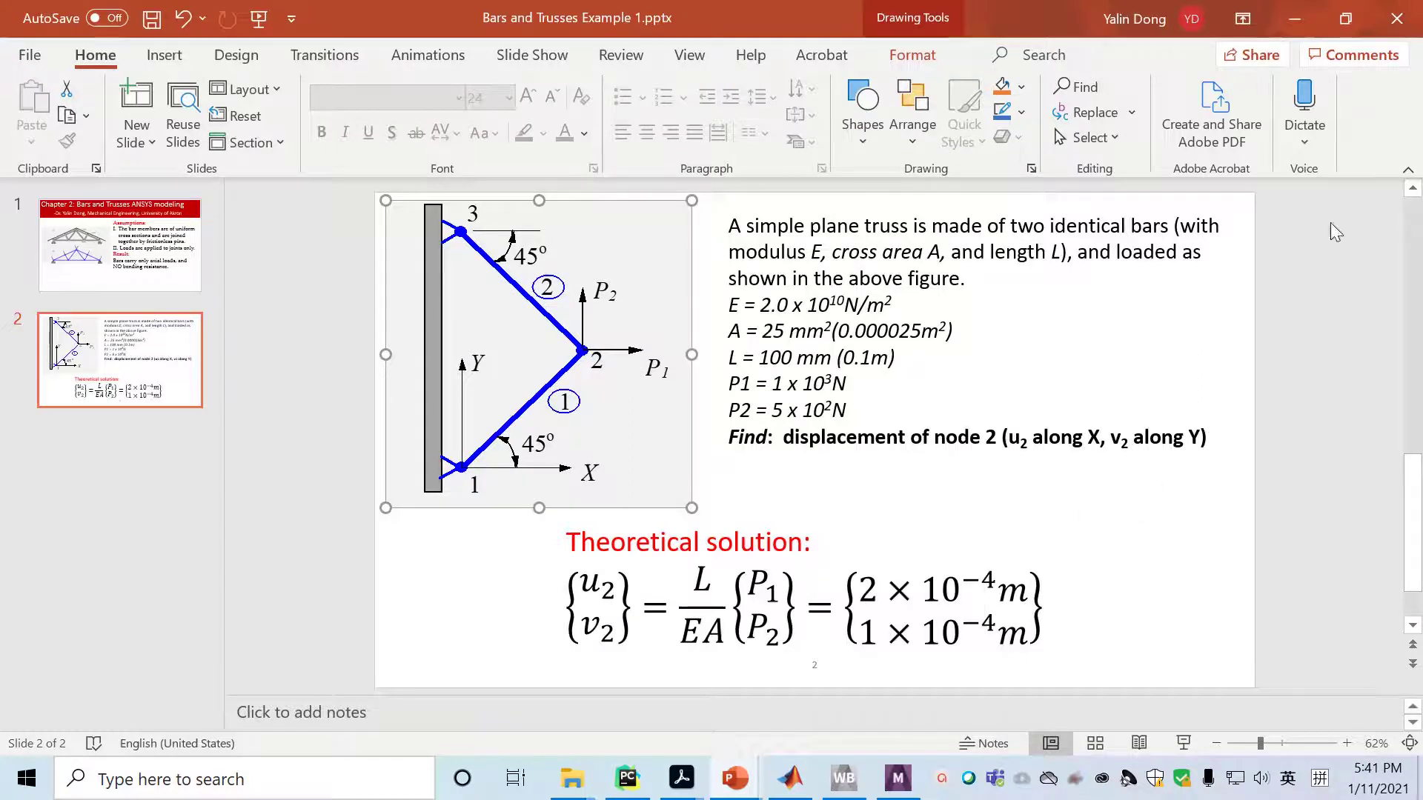
{"action": "left_click", "coordinate": [1294, 18]}
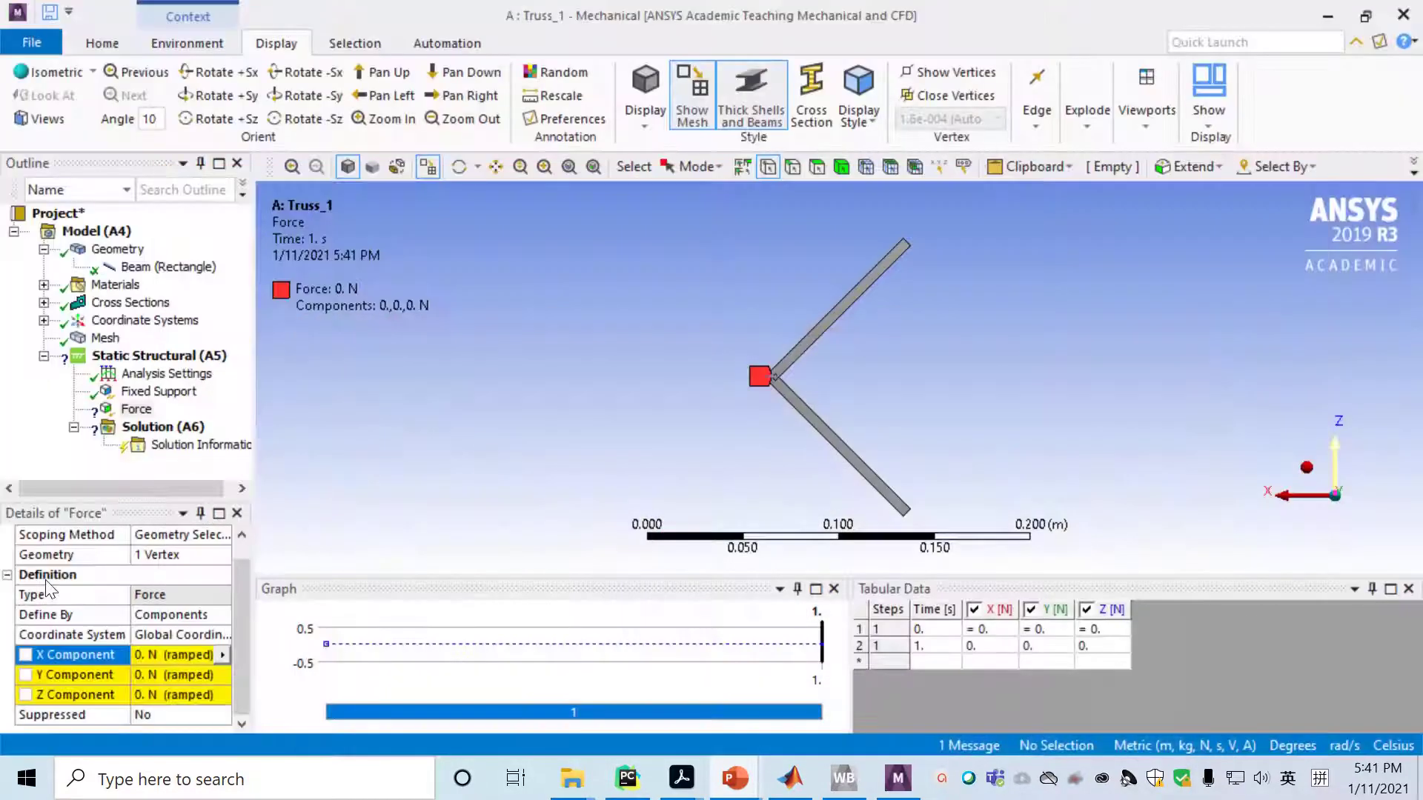
{"action": "left_click", "coordinate": [170, 653]}
{"action": "type", "text": "1000"}
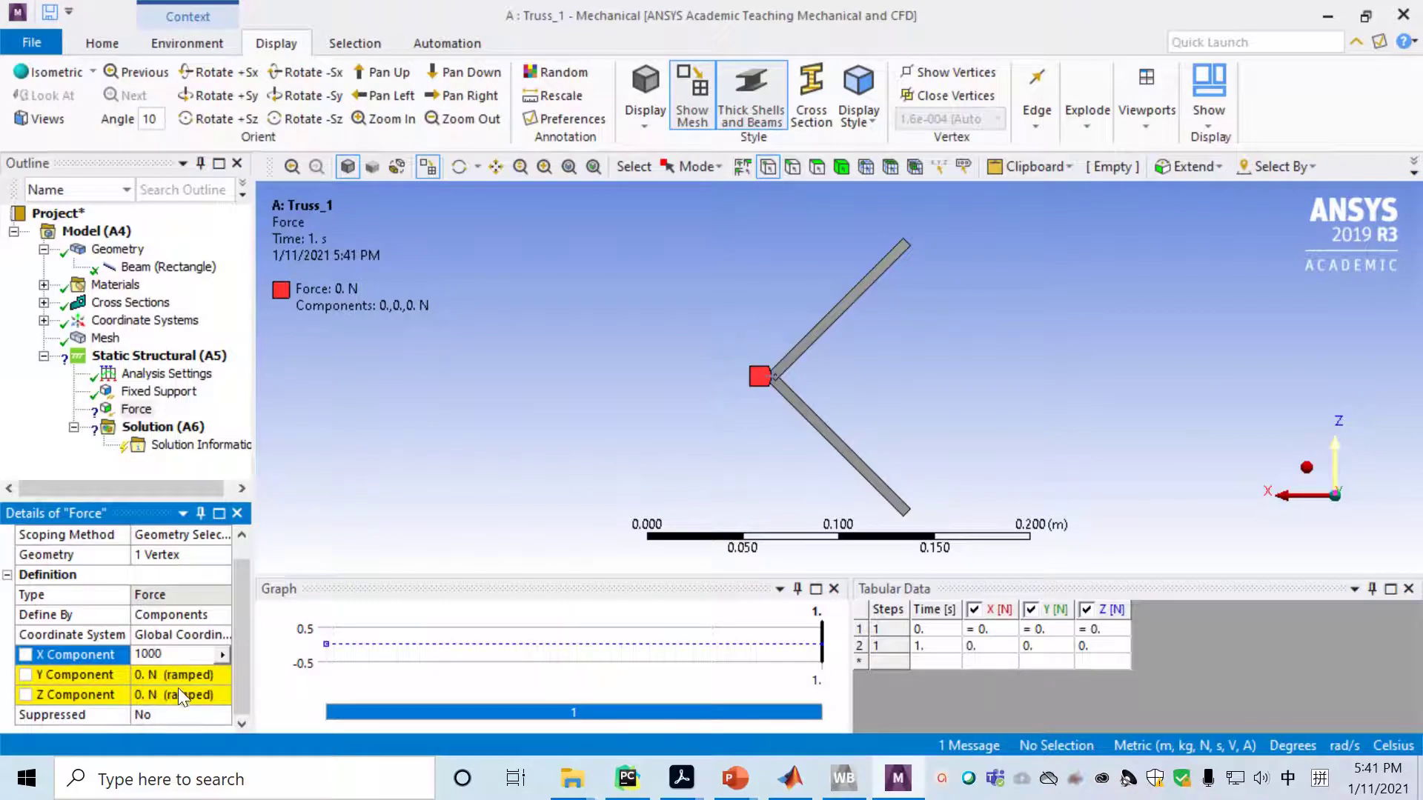
{"action": "key", "text": "Return"}
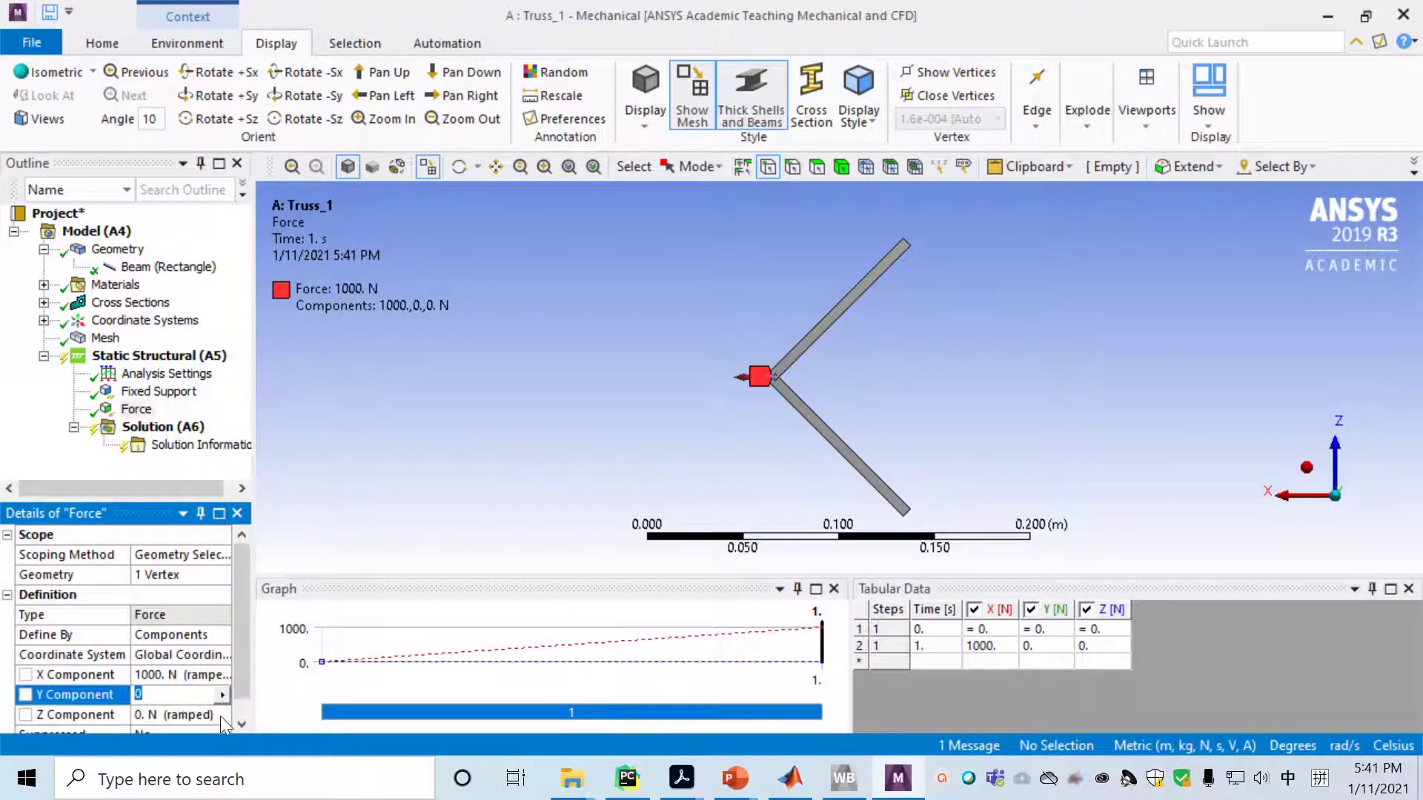
Set the force's Z component to 500 N and check the loads against the problem slide in PowerPoint
{"action": "key", "text": "Return"}
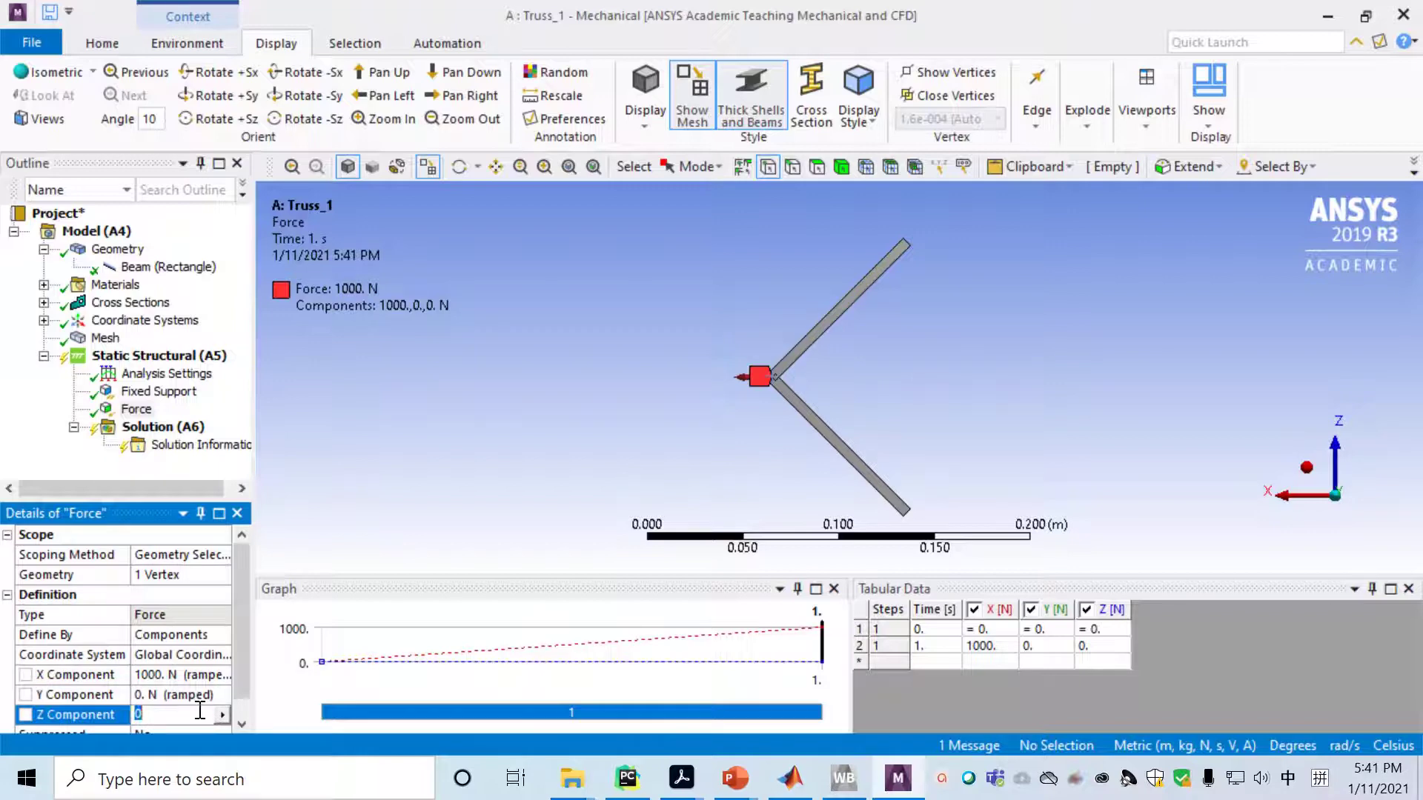
{"action": "type", "text": "500"}
{"action": "key", "text": "Return"}
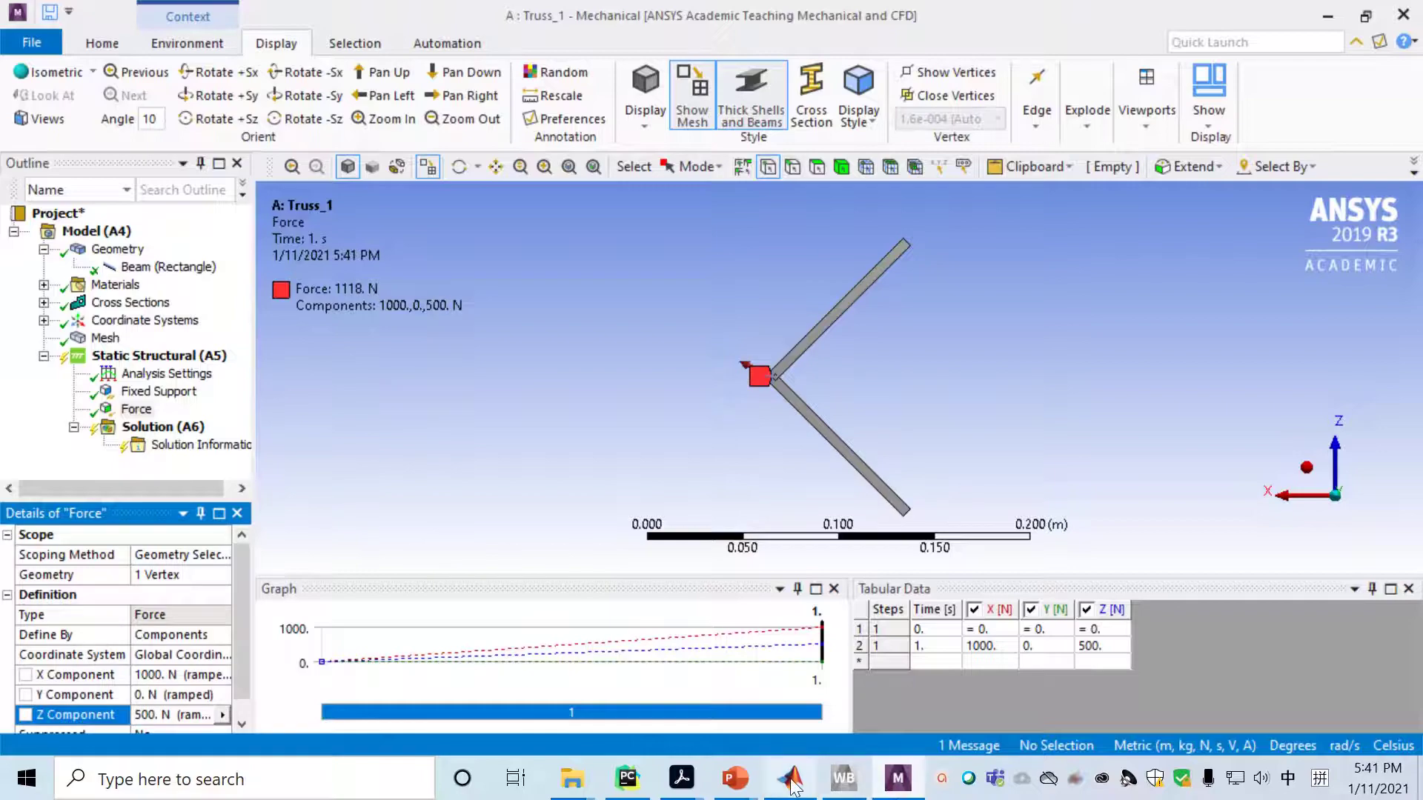
{"action": "mouse_move", "coordinate": [735, 778]}
{"action": "left_click", "coordinate": [1091, 710]}
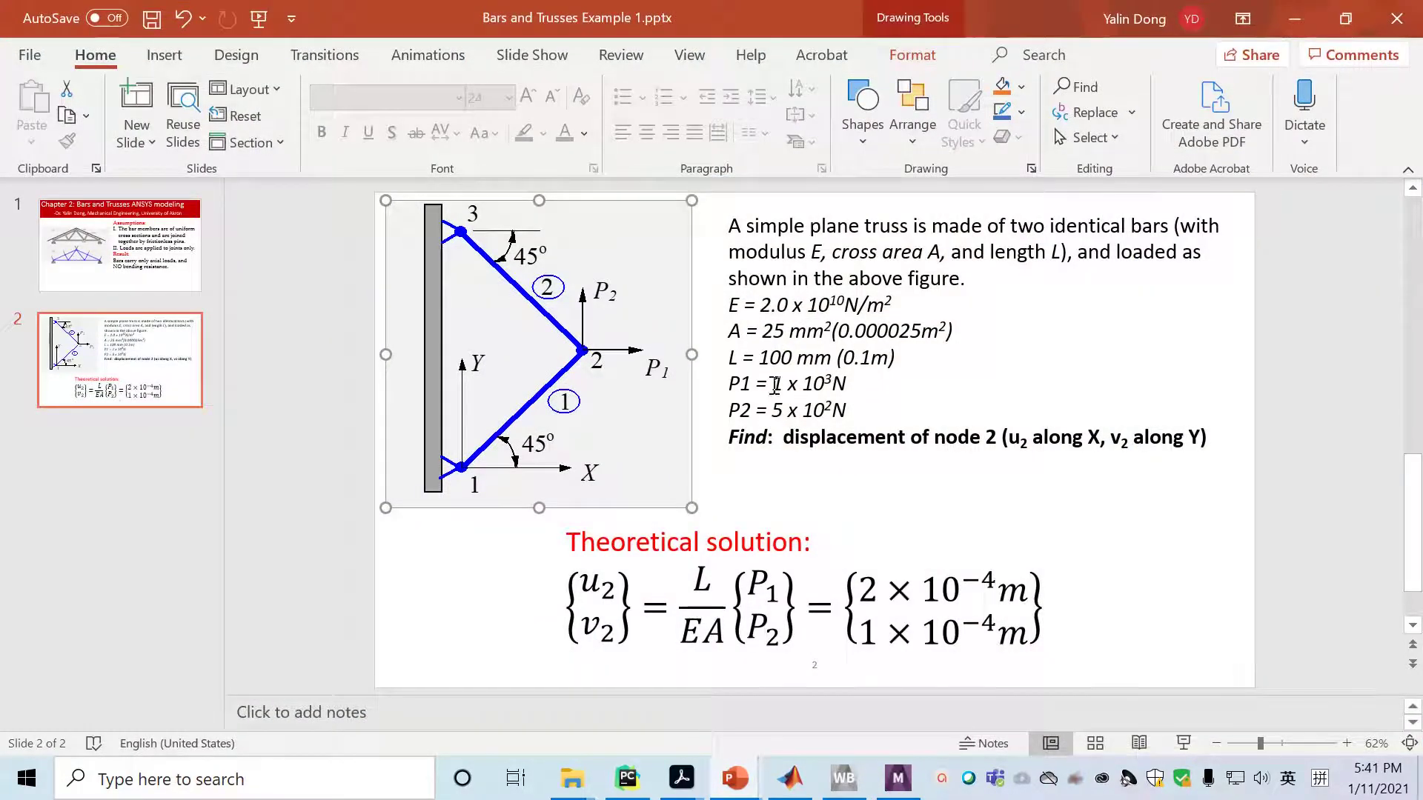
{"action": "left_click", "coordinate": [1293, 18]}
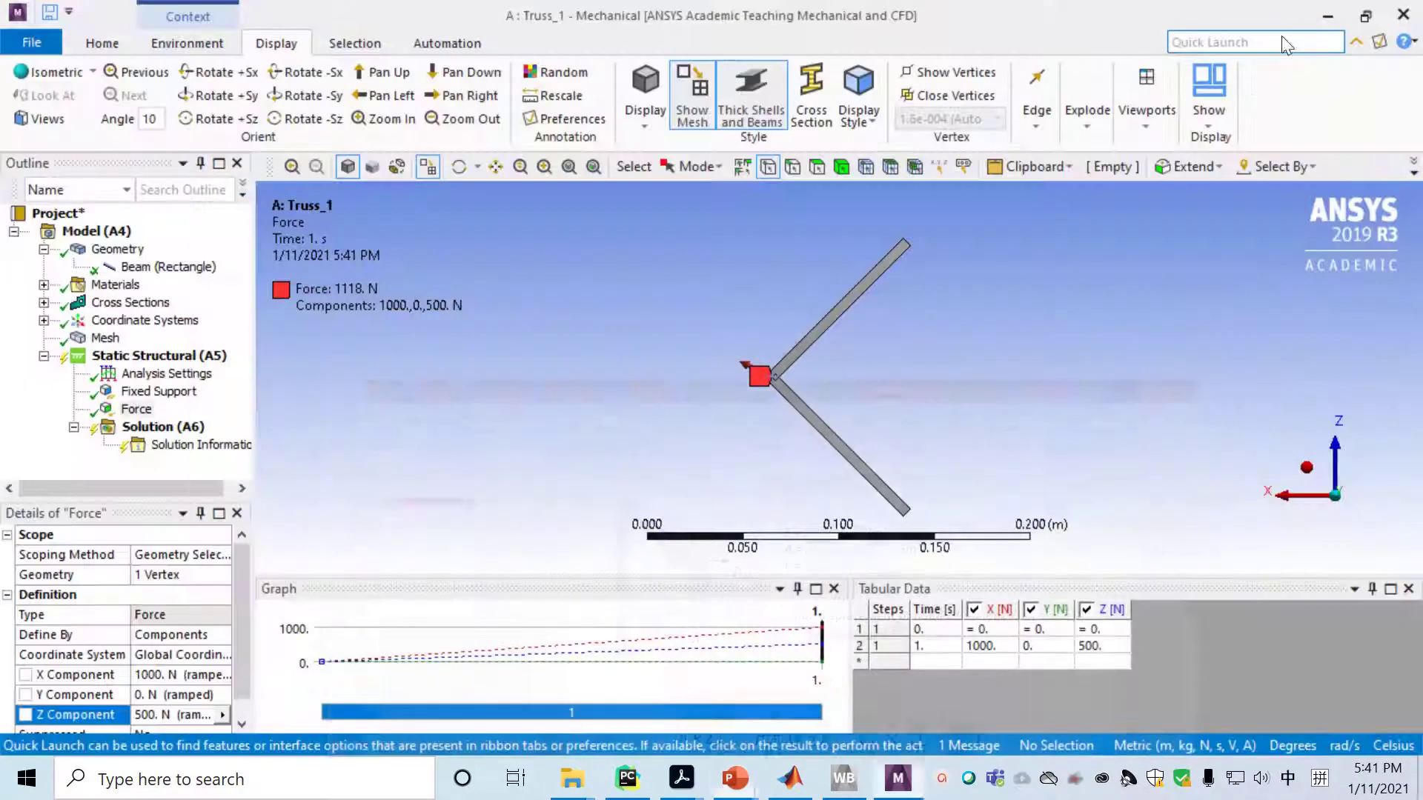
{"action": "left_click_drag", "start_coordinate": [242, 609], "coordinate": [243, 678]}
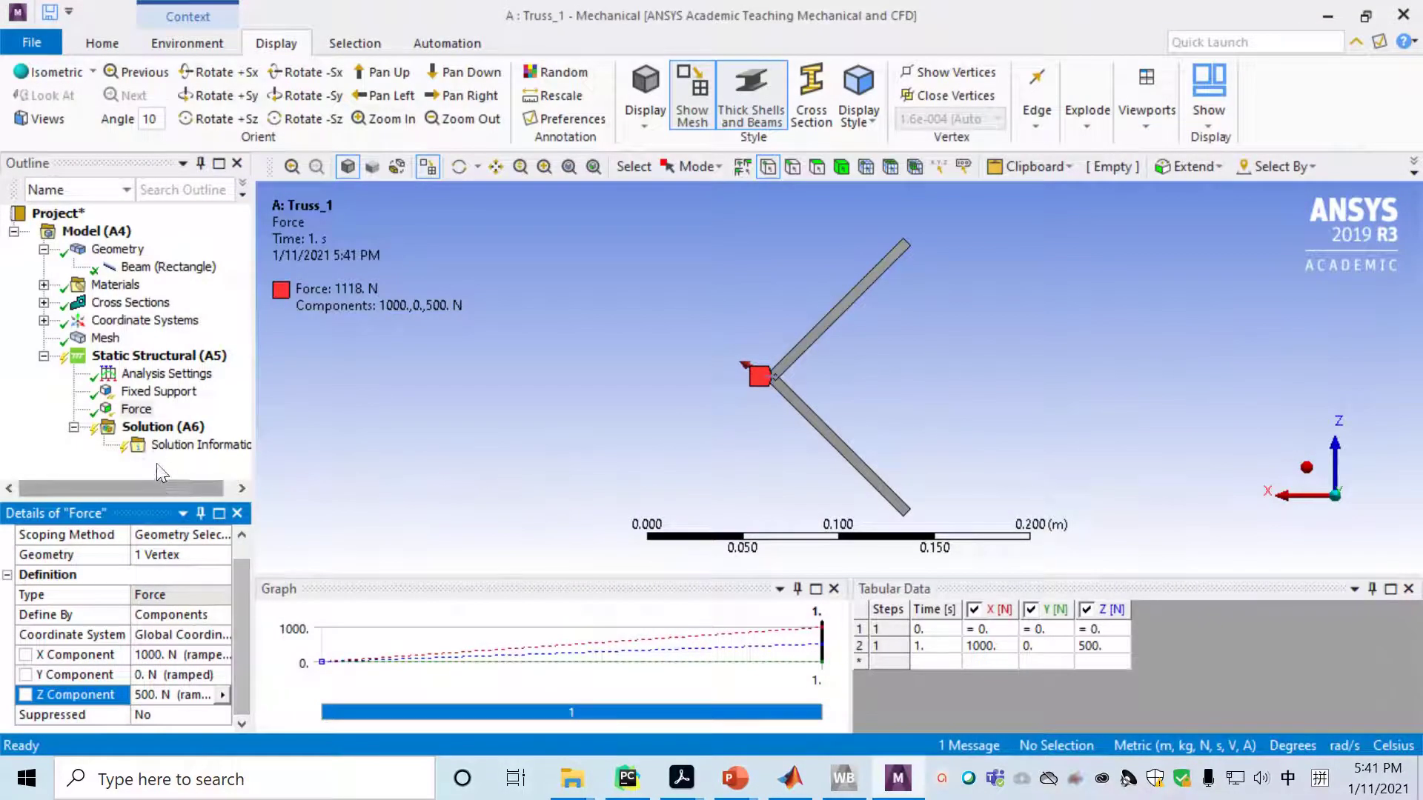
Insert a Directional Deformation result under Solution
{"action": "left_click", "coordinate": [163, 428]}
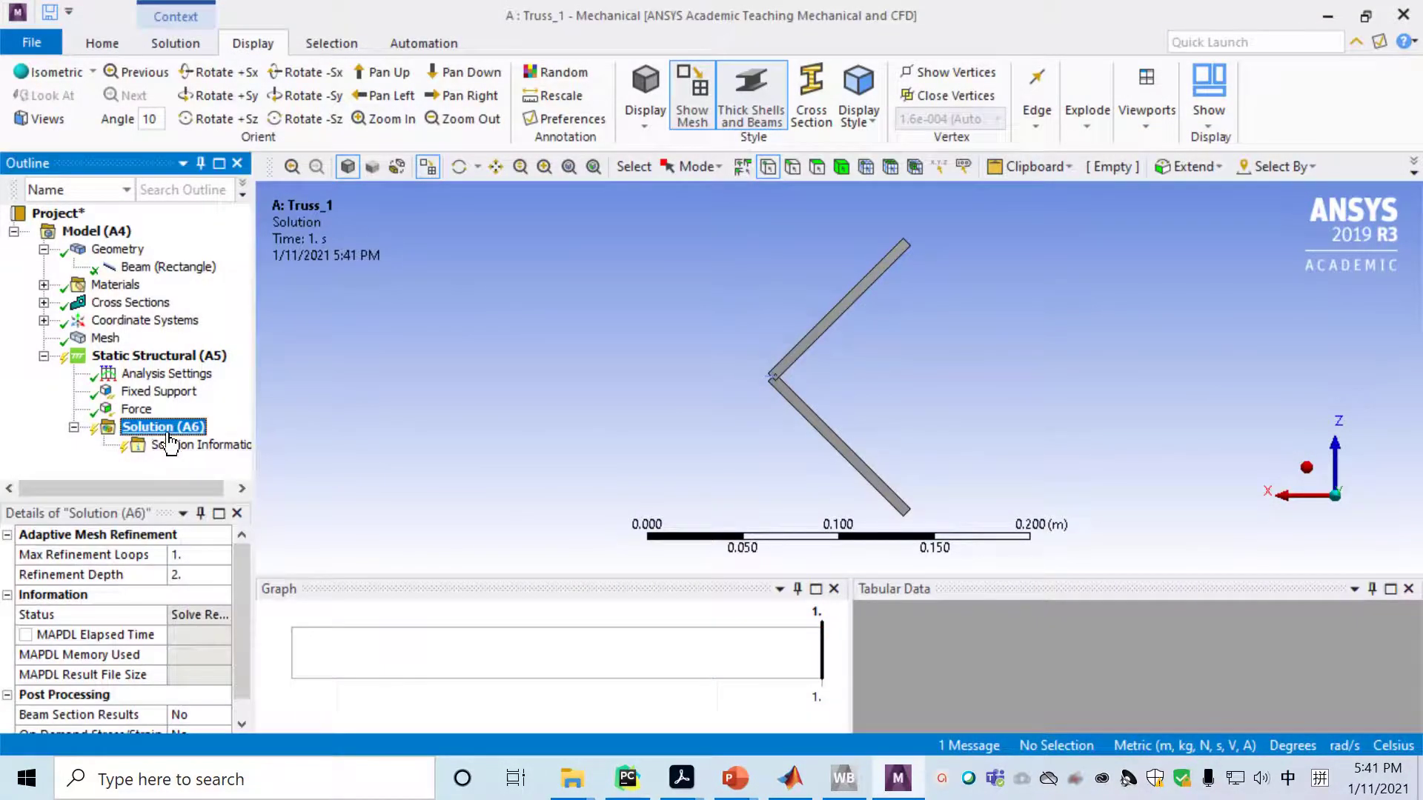
{"action": "right_click", "coordinate": [166, 439]}
{"action": "mouse_move", "coordinate": [282, 445]}
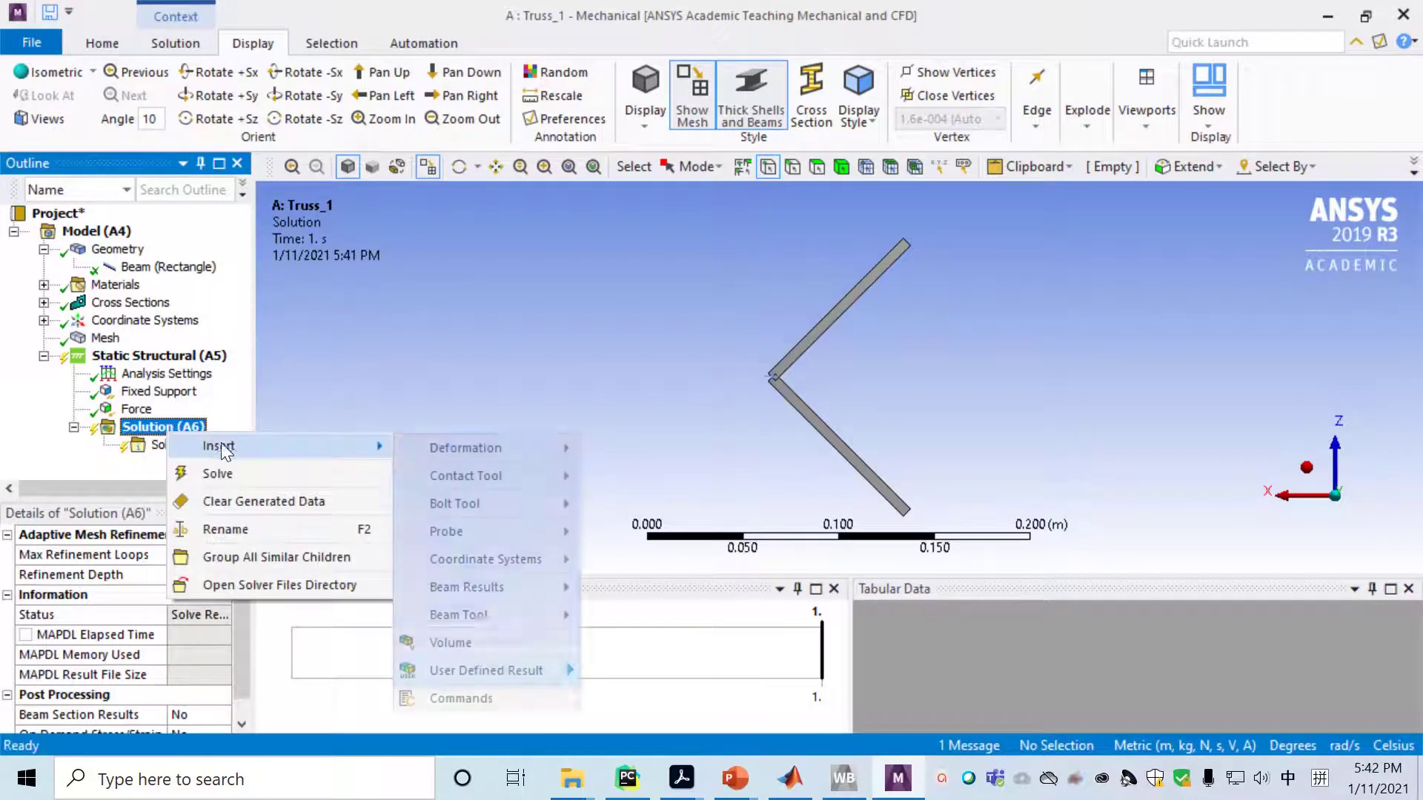
{"action": "mouse_move", "coordinate": [451, 453]}
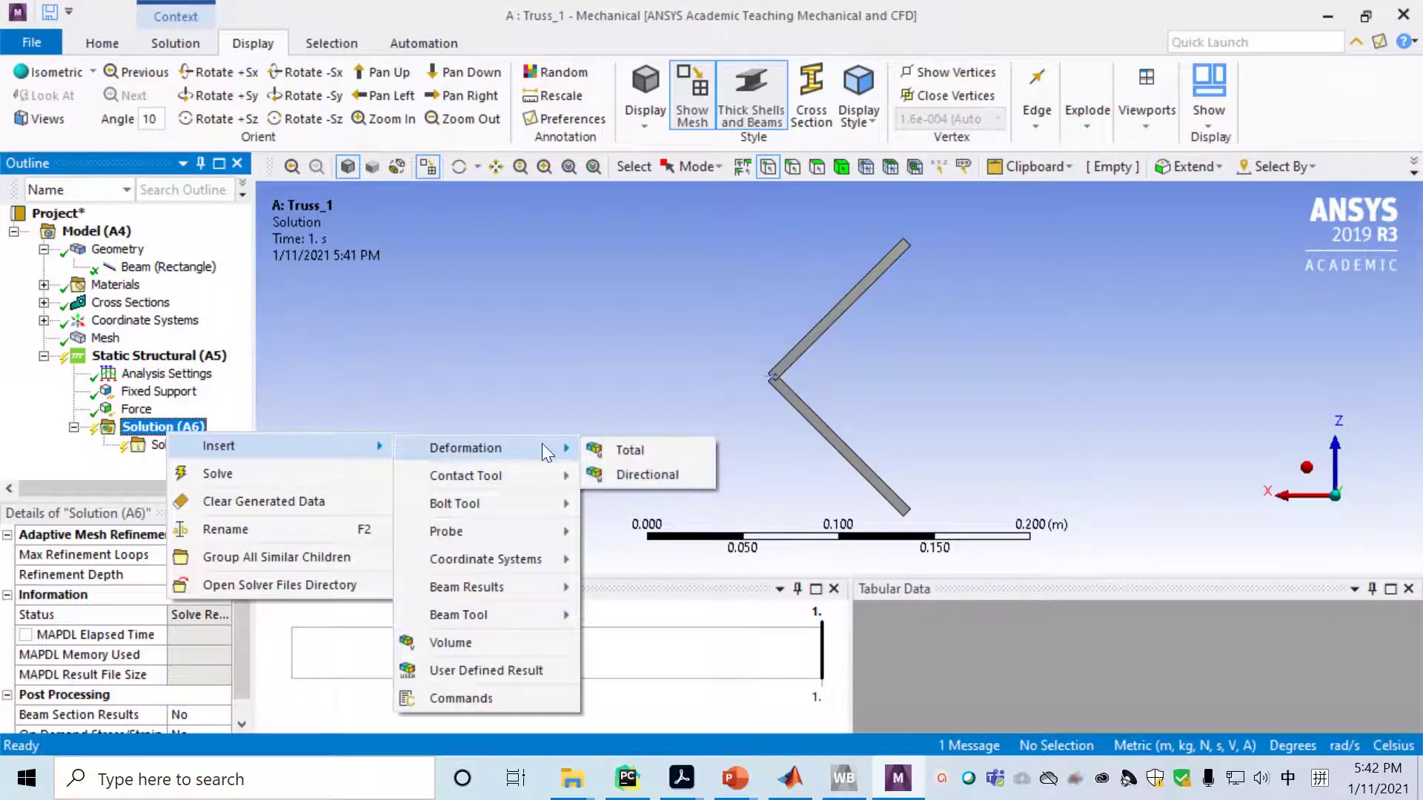
{"action": "left_click", "coordinate": [666, 477]}
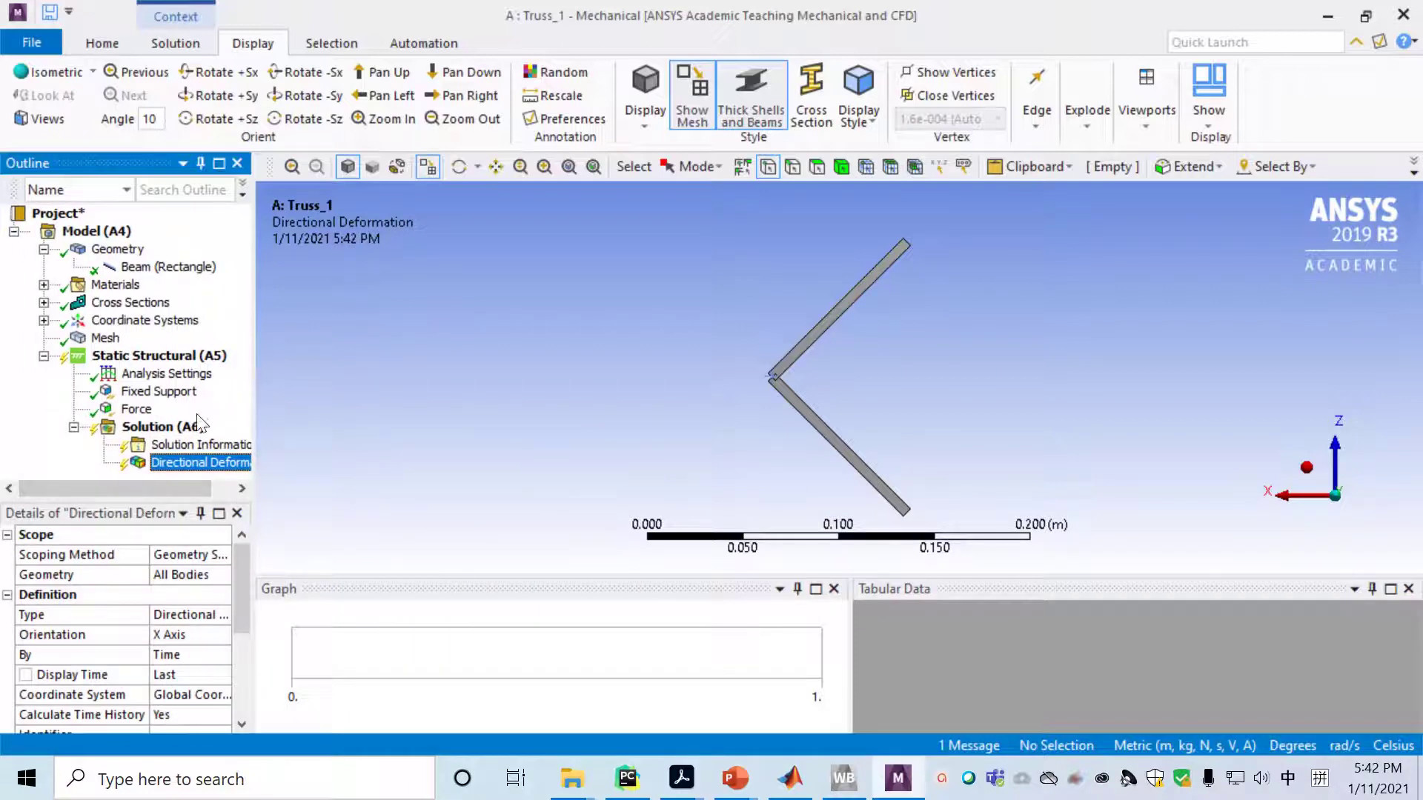
{"action": "left_click_drag", "start_coordinate": [114, 493], "coordinate": [230, 479]}
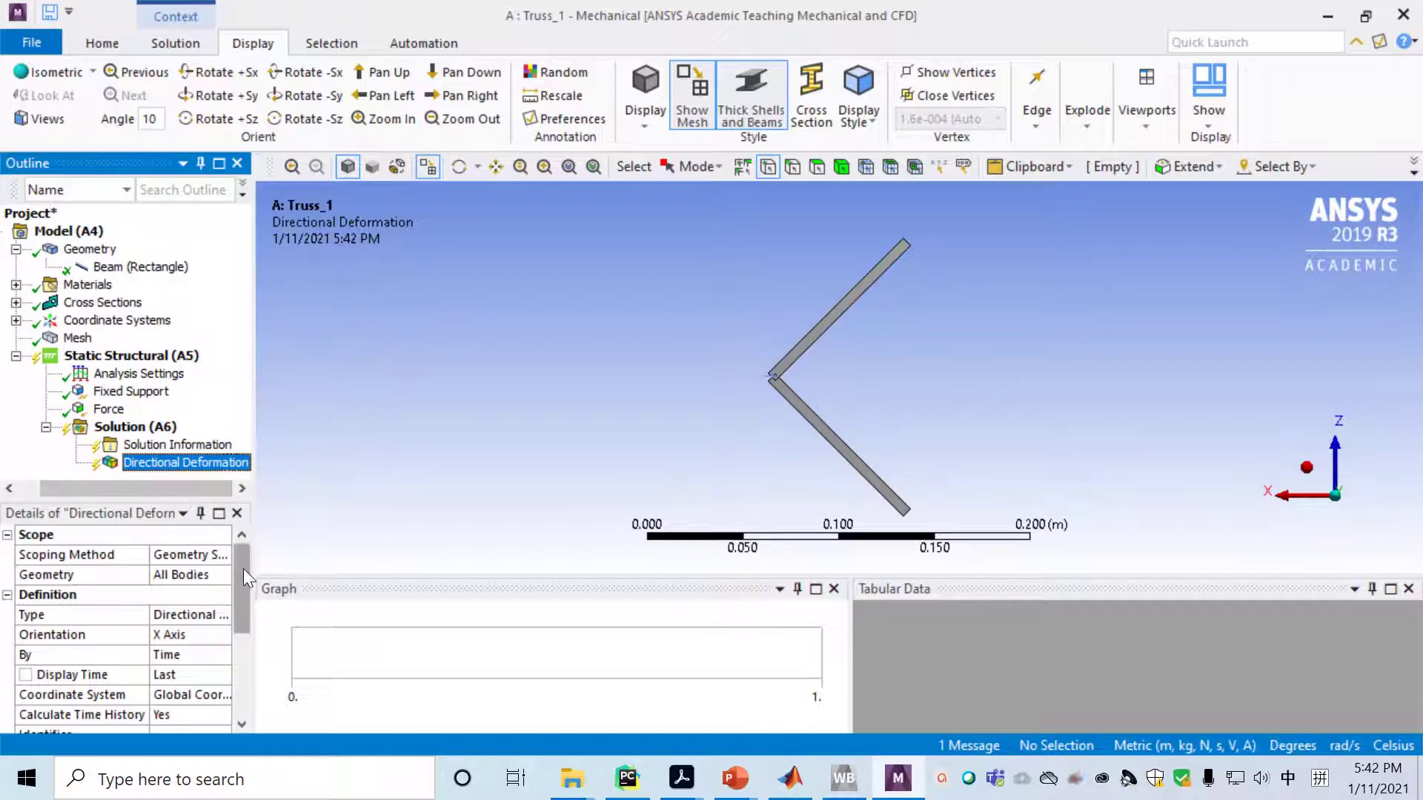
Solve the static structural analysis of the truss
{"action": "left_click", "coordinate": [133, 428]}
{"action": "right_click", "coordinate": [133, 430]}
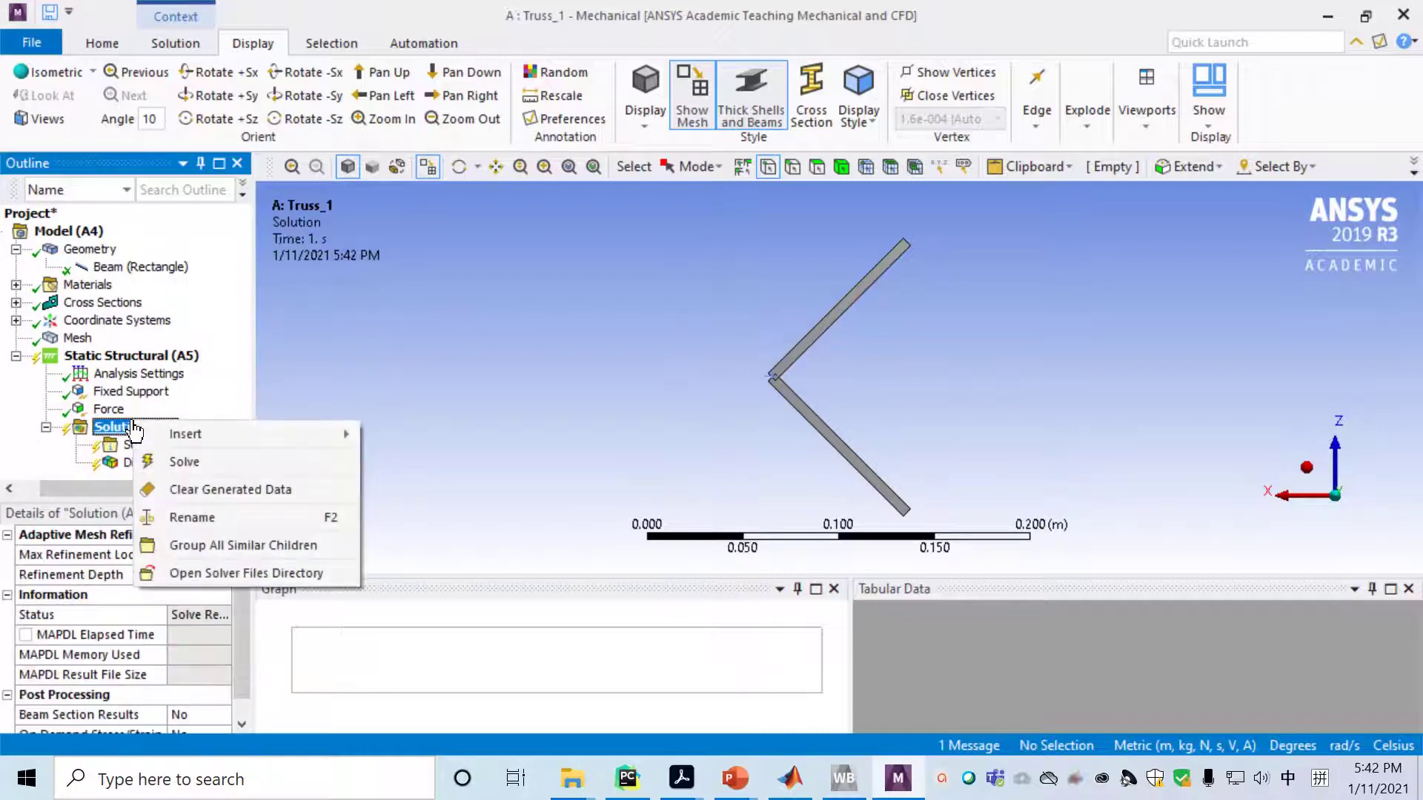
{"action": "left_click", "coordinate": [199, 464]}
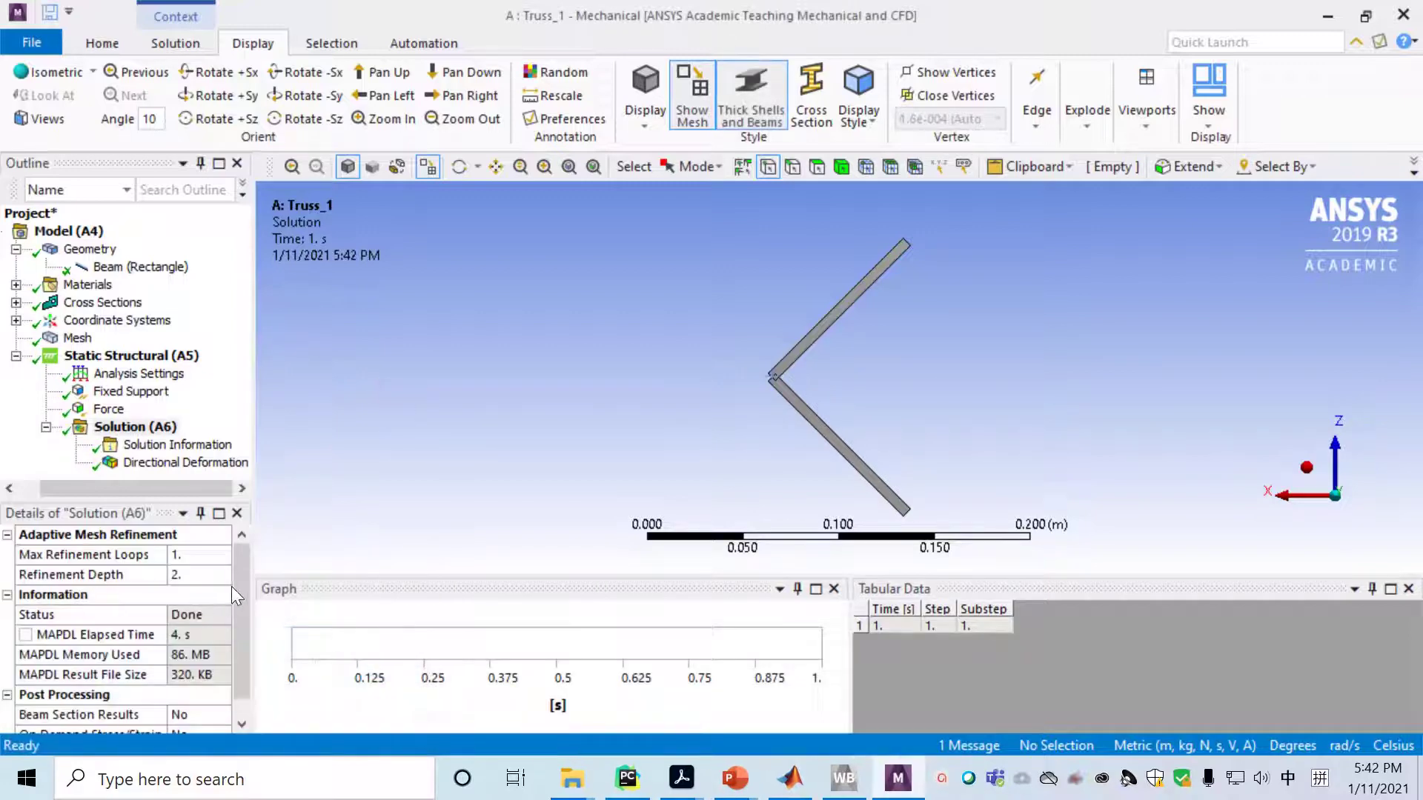
Examine the maximum X-axis directional deformation and compare it with the theoretical u2 displacement on the PowerPoint slide
{"action": "left_click", "coordinate": [171, 464]}
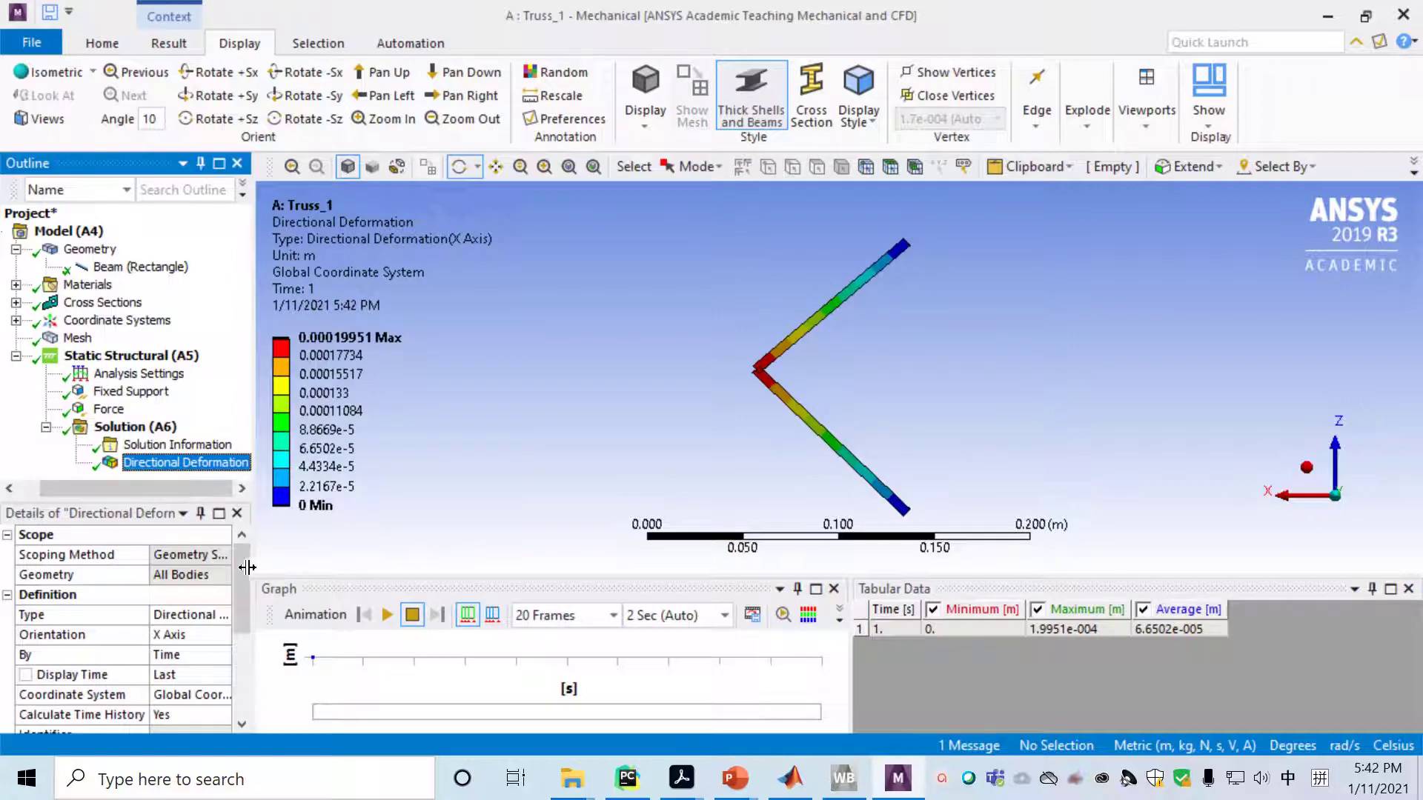
{"action": "mouse_move", "coordinate": [238, 561]}
{"action": "left_mouse_down"}
{"action": "mouse_move", "coordinate": [238, 598]}
{"action": "mouse_move", "coordinate": [239, 560]}
{"action": "mouse_move", "coordinate": [237, 575]}
{"action": "left_mouse_up"}
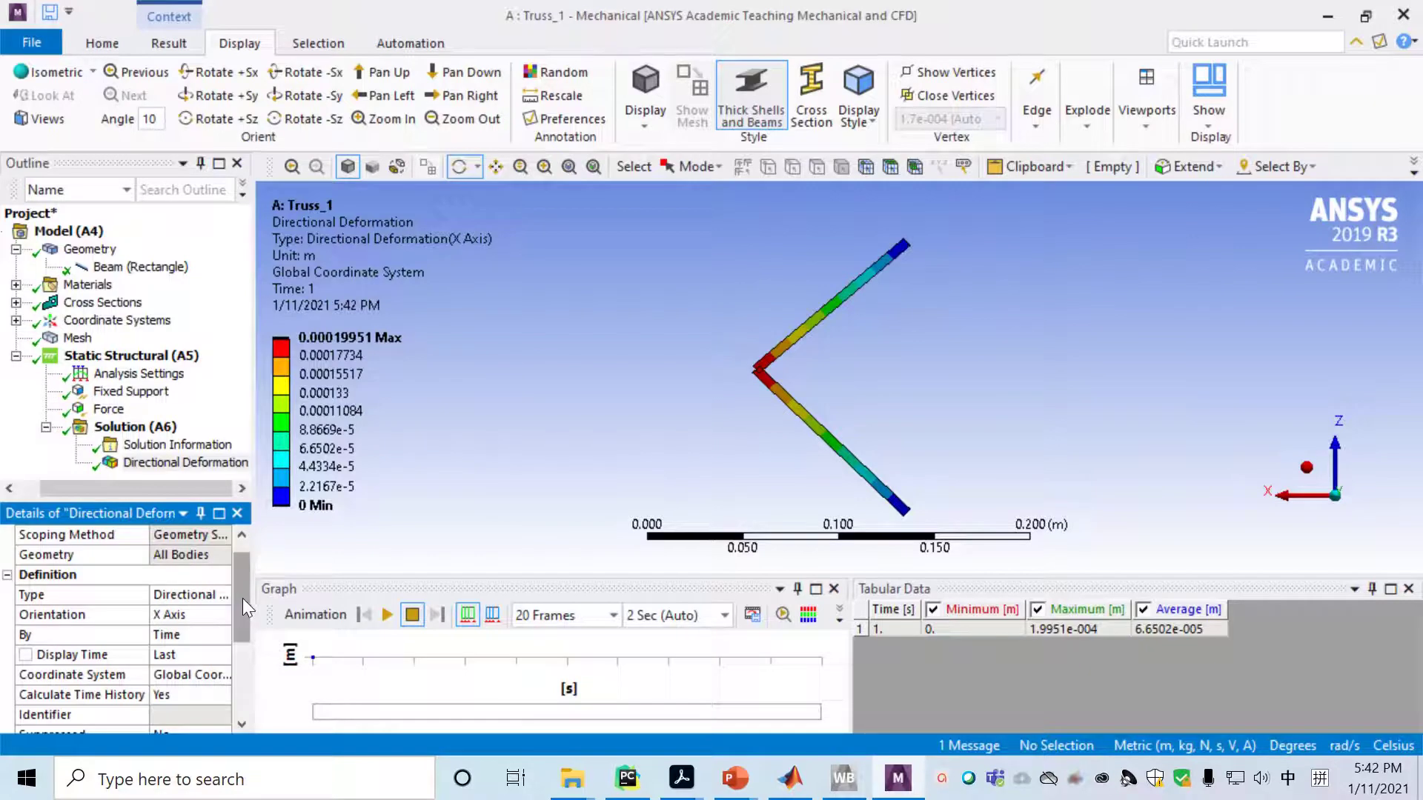
{"action": "left_click_drag", "start_coordinate": [242, 598], "coordinate": [243, 670]}
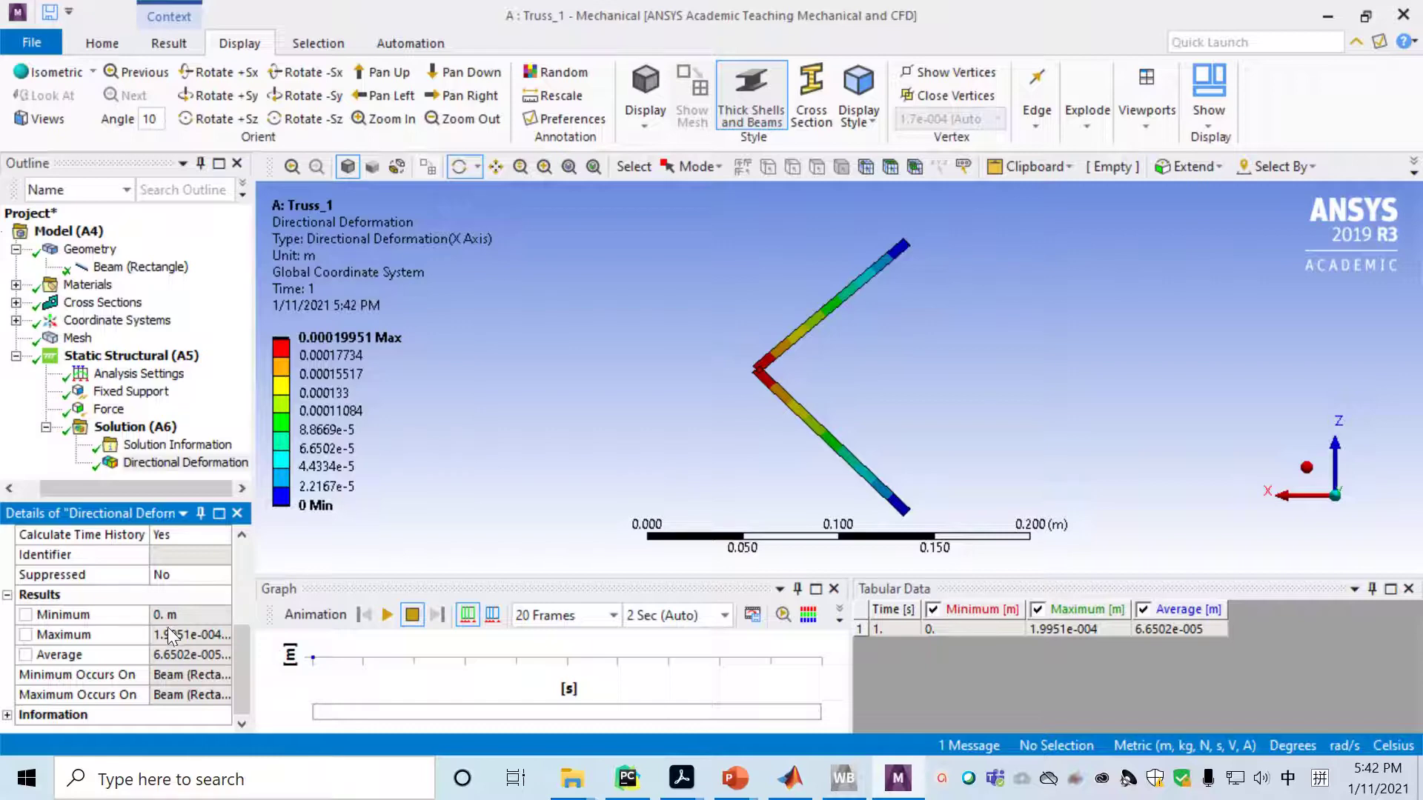
{"action": "left_click", "coordinate": [221, 637]}
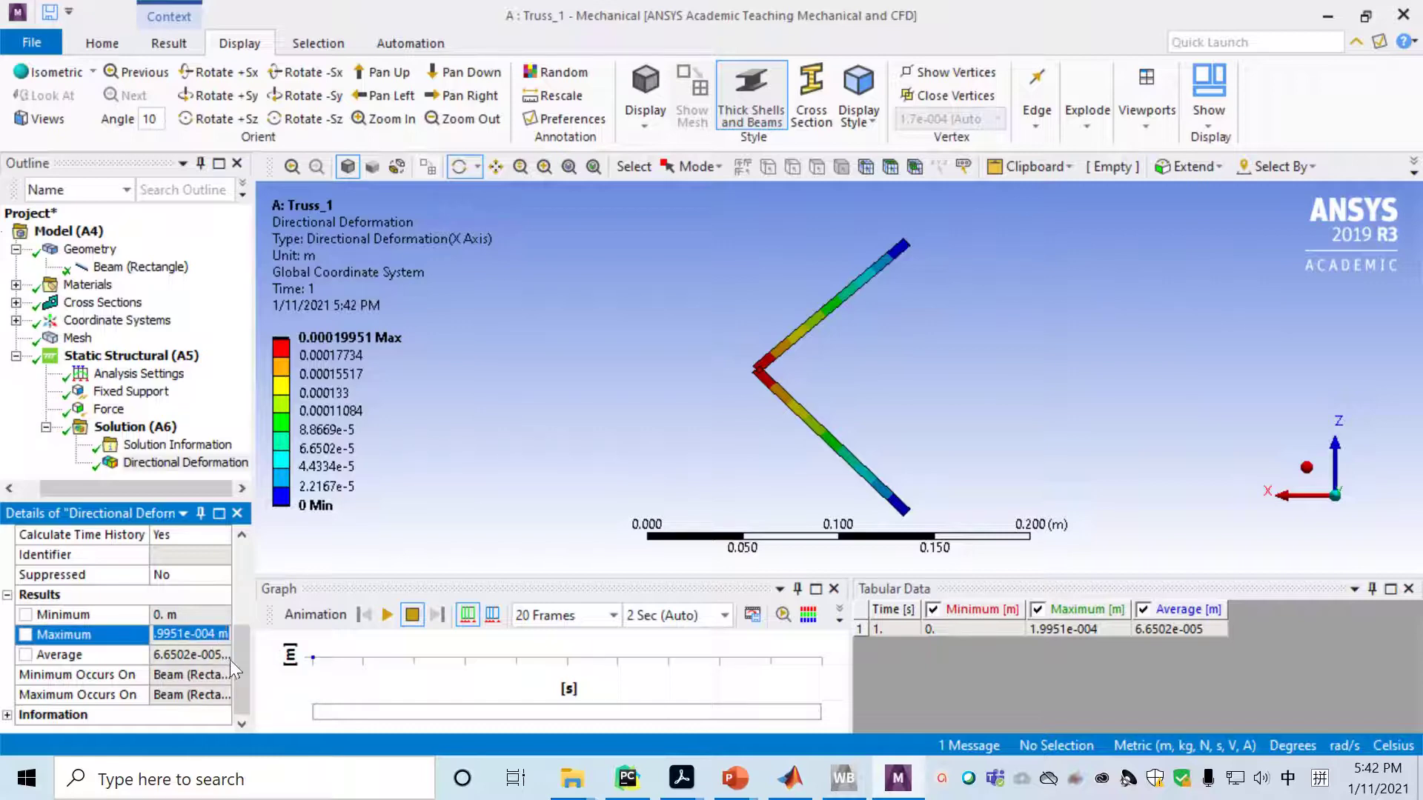
{"action": "mouse_move", "coordinate": [733, 790]}
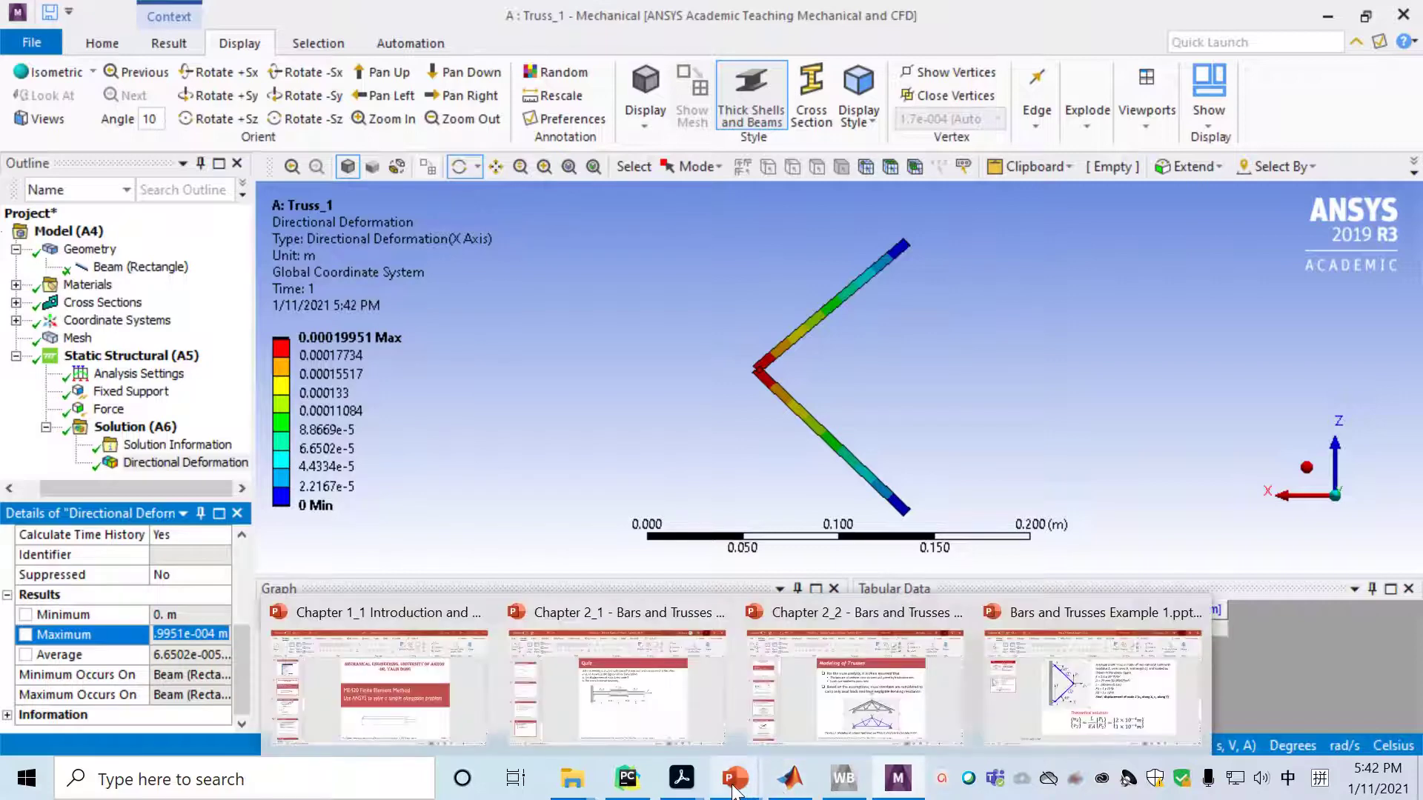
{"action": "left_click", "coordinate": [1099, 697]}
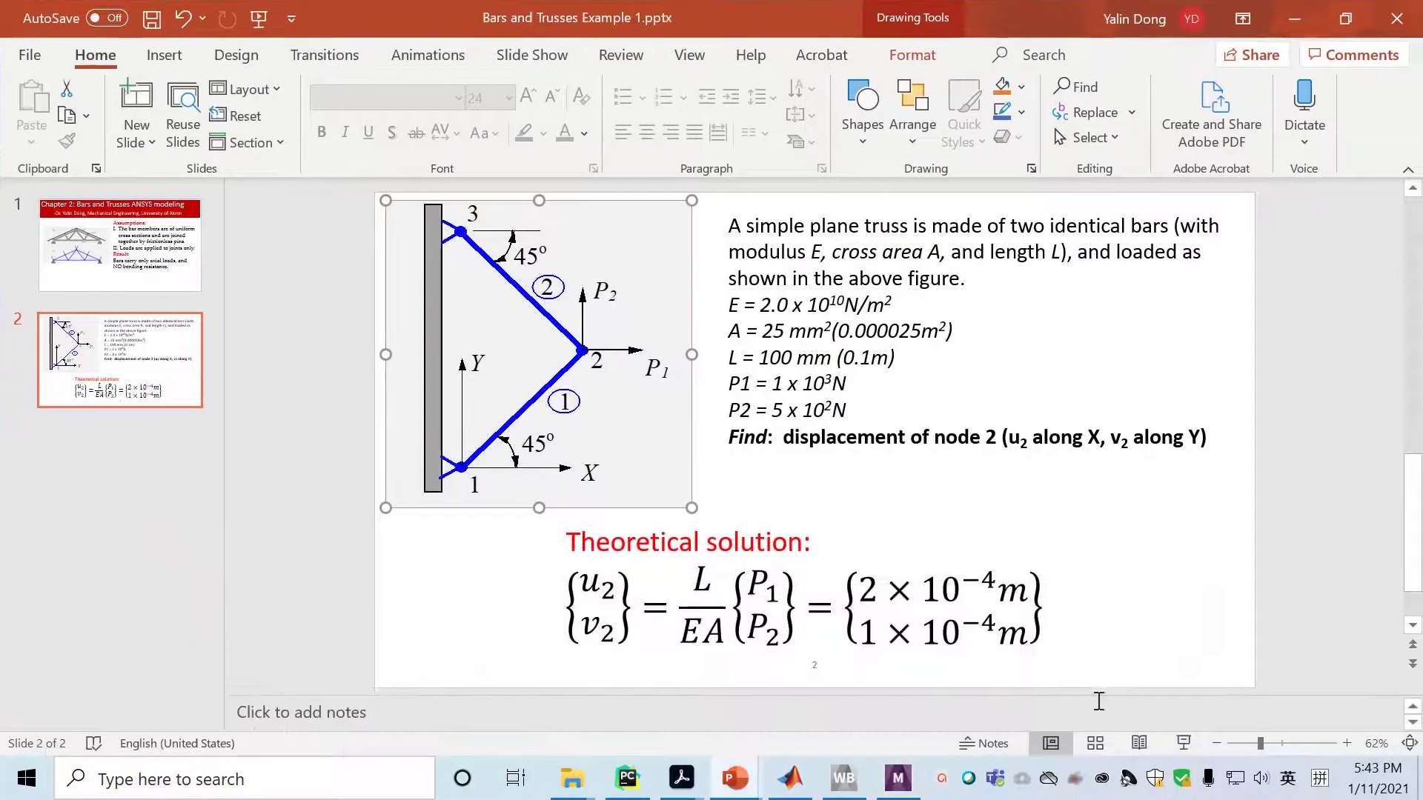
{"action": "left_click_drag", "start_coordinate": [861, 590], "coordinate": [1022, 580]}
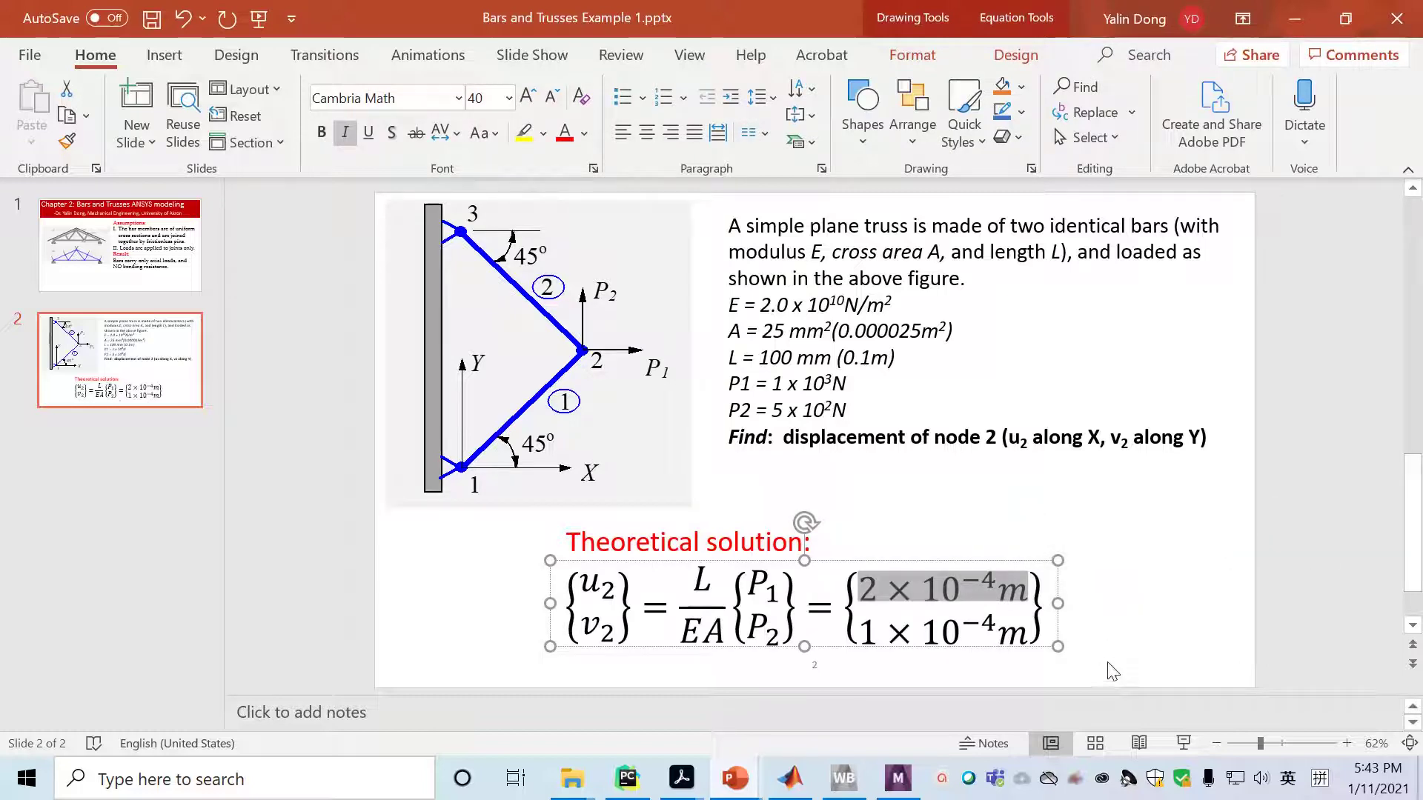
{"action": "key", "text": "alt+Tab"}
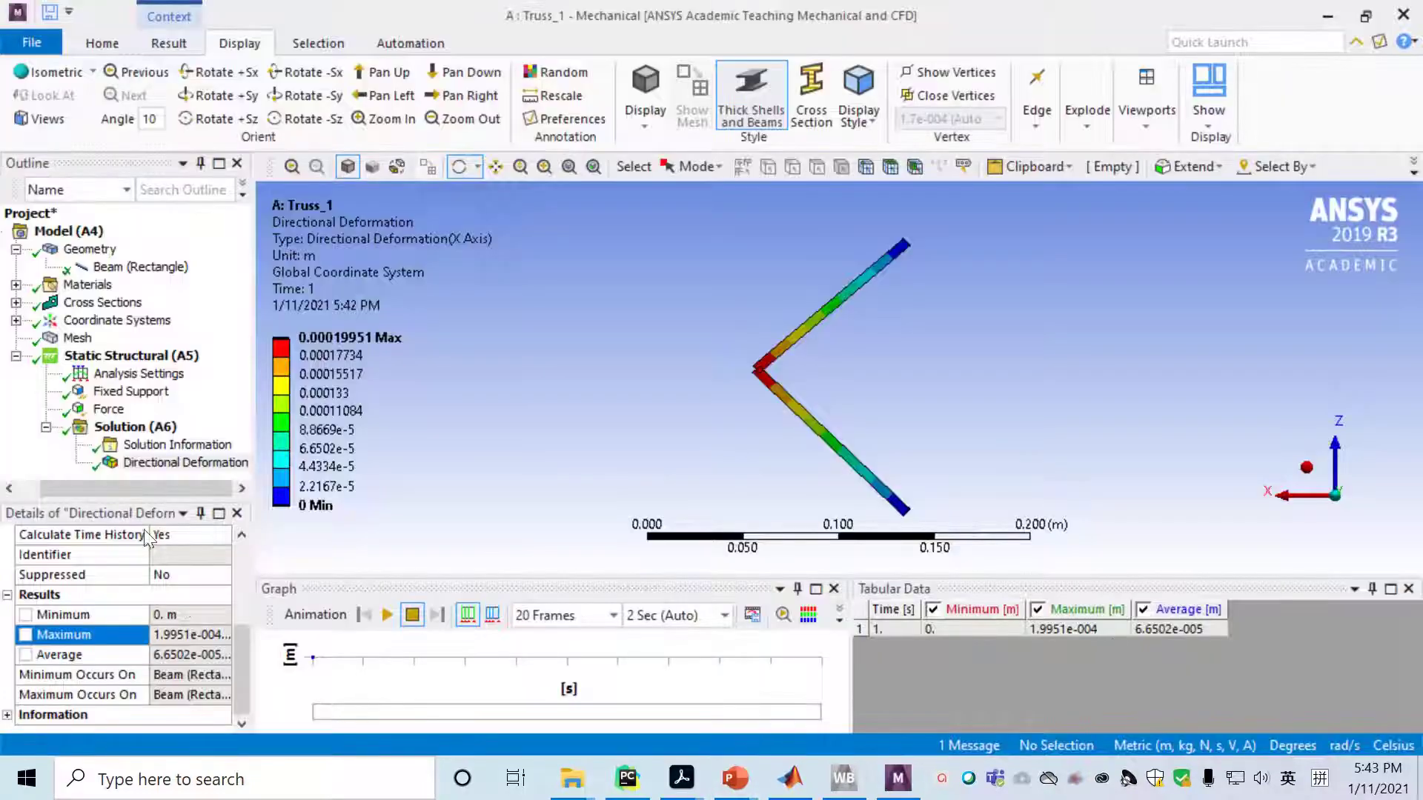
Set the Directional Deformation result's orientation to Z Axis
{"action": "left_click_drag", "start_coordinate": [241, 642], "coordinate": [237, 575]}
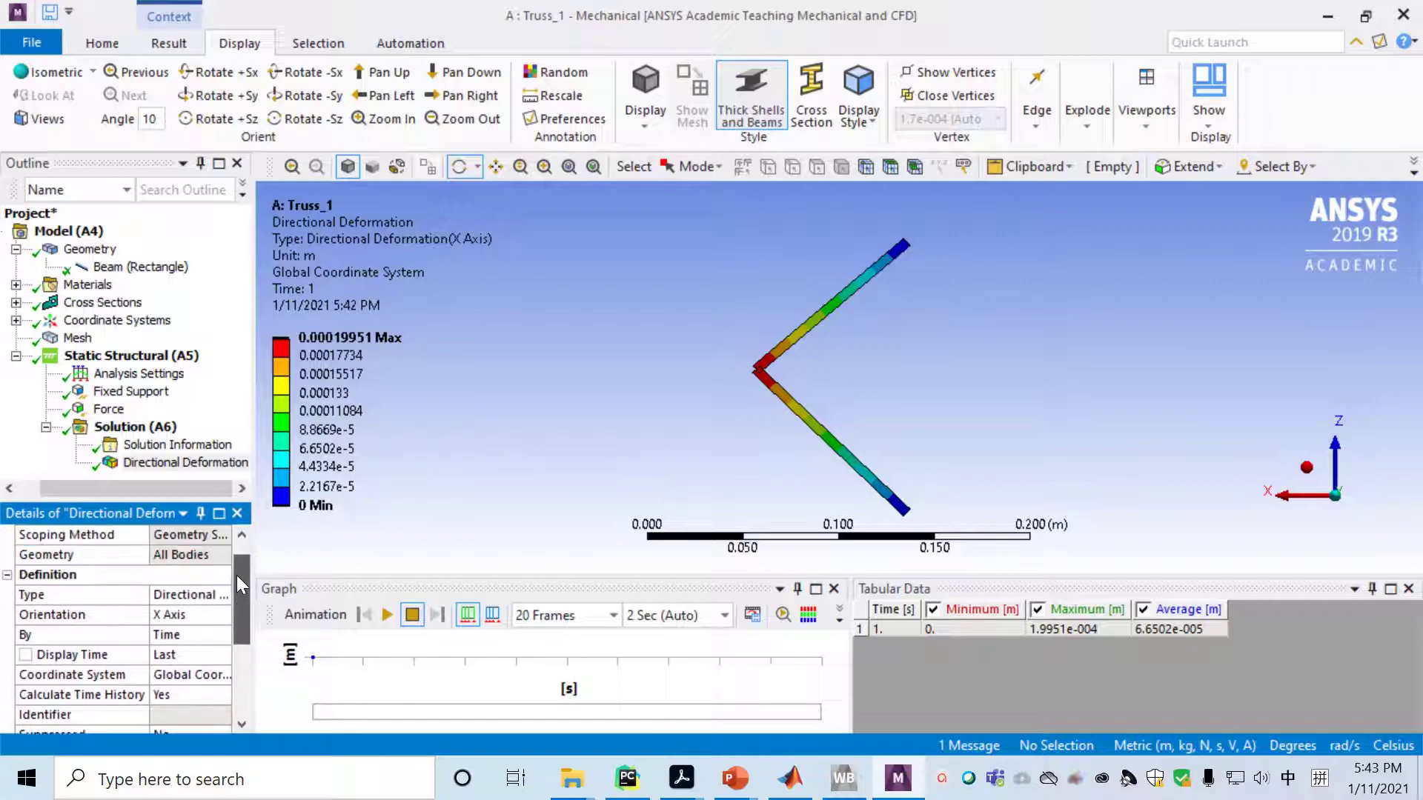
{"action": "left_click", "coordinate": [189, 615]}
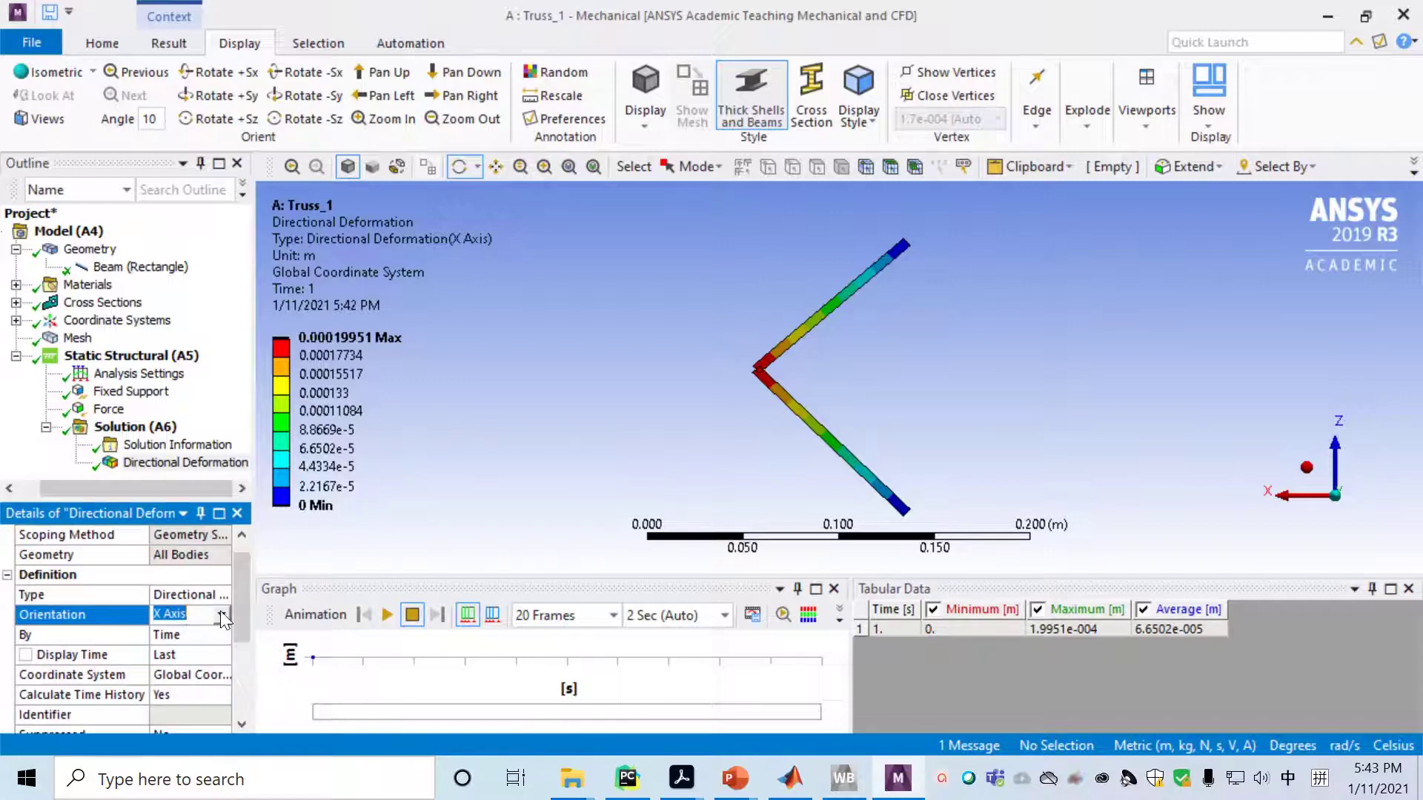
{"action": "left_click", "coordinate": [221, 615]}
{"action": "left_click", "coordinate": [176, 660]}
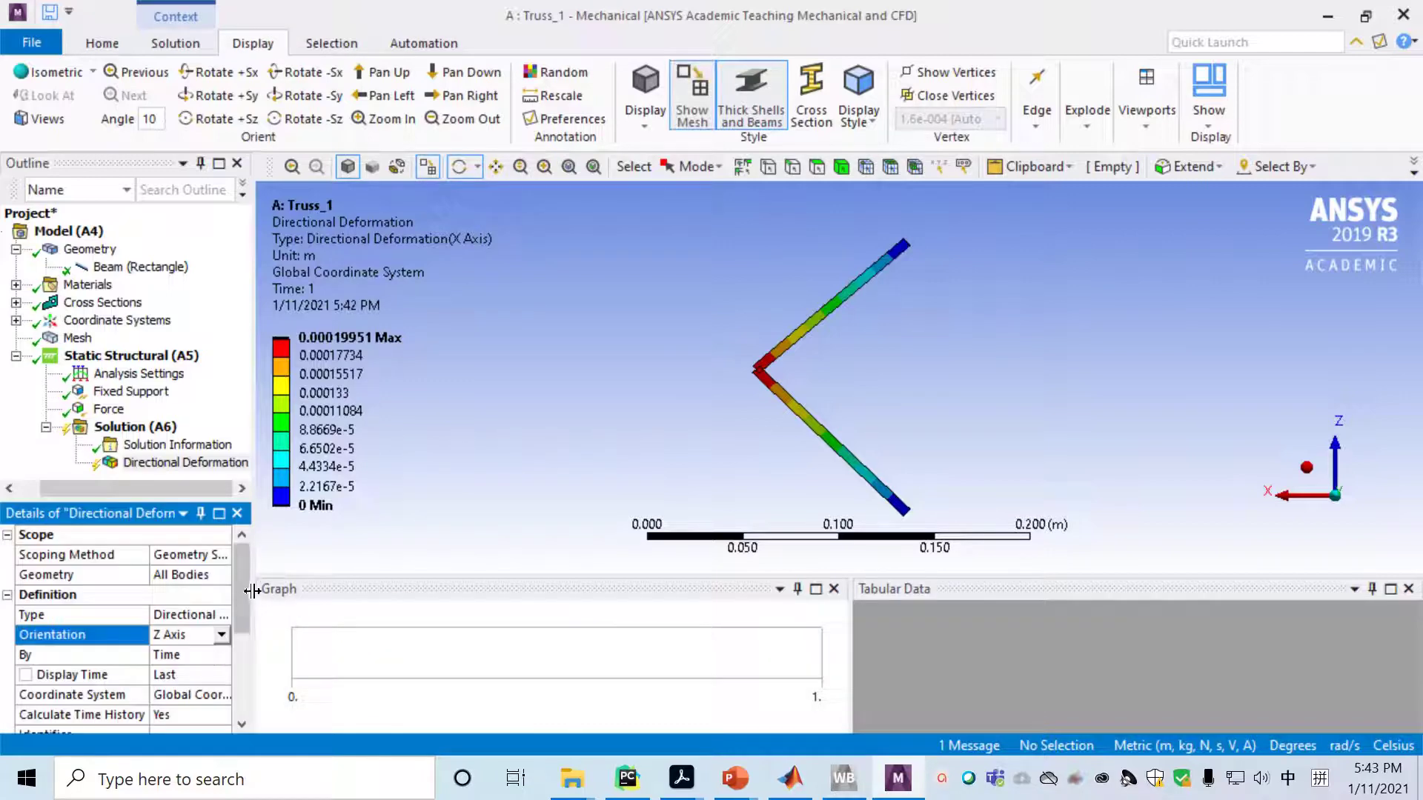
Evaluate all results under Solution to update the Z-axis directional deformation
{"action": "mouse_move", "coordinate": [242, 578]}
{"action": "left_mouse_down"}
{"action": "mouse_move", "coordinate": [242, 667]}
{"action": "mouse_move", "coordinate": [243, 593]}
{"action": "left_mouse_up"}
{"action": "right_click", "coordinate": [133, 427]}
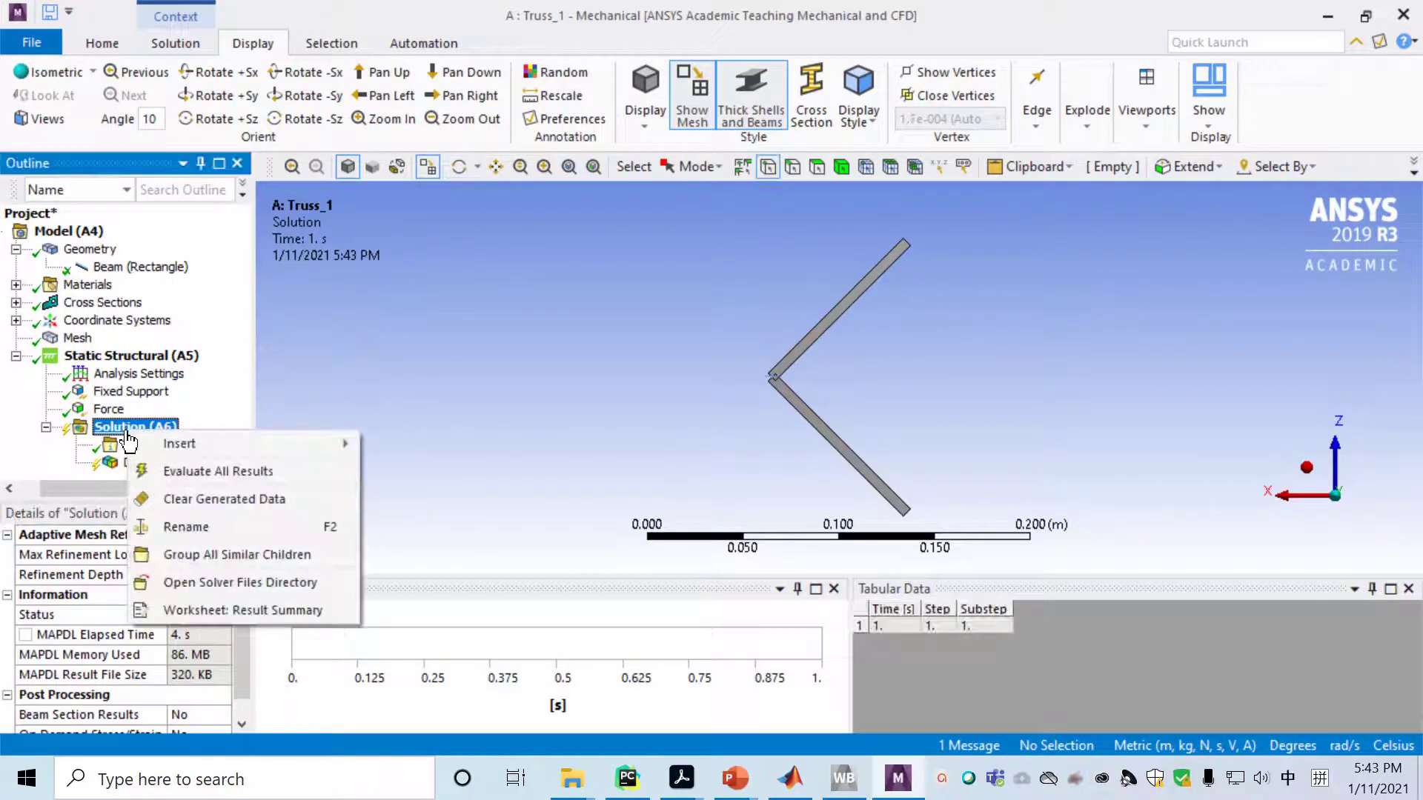
{"action": "left_click", "coordinate": [189, 471]}
{"action": "left_click_drag", "start_coordinate": [242, 571], "coordinate": [239, 594]}
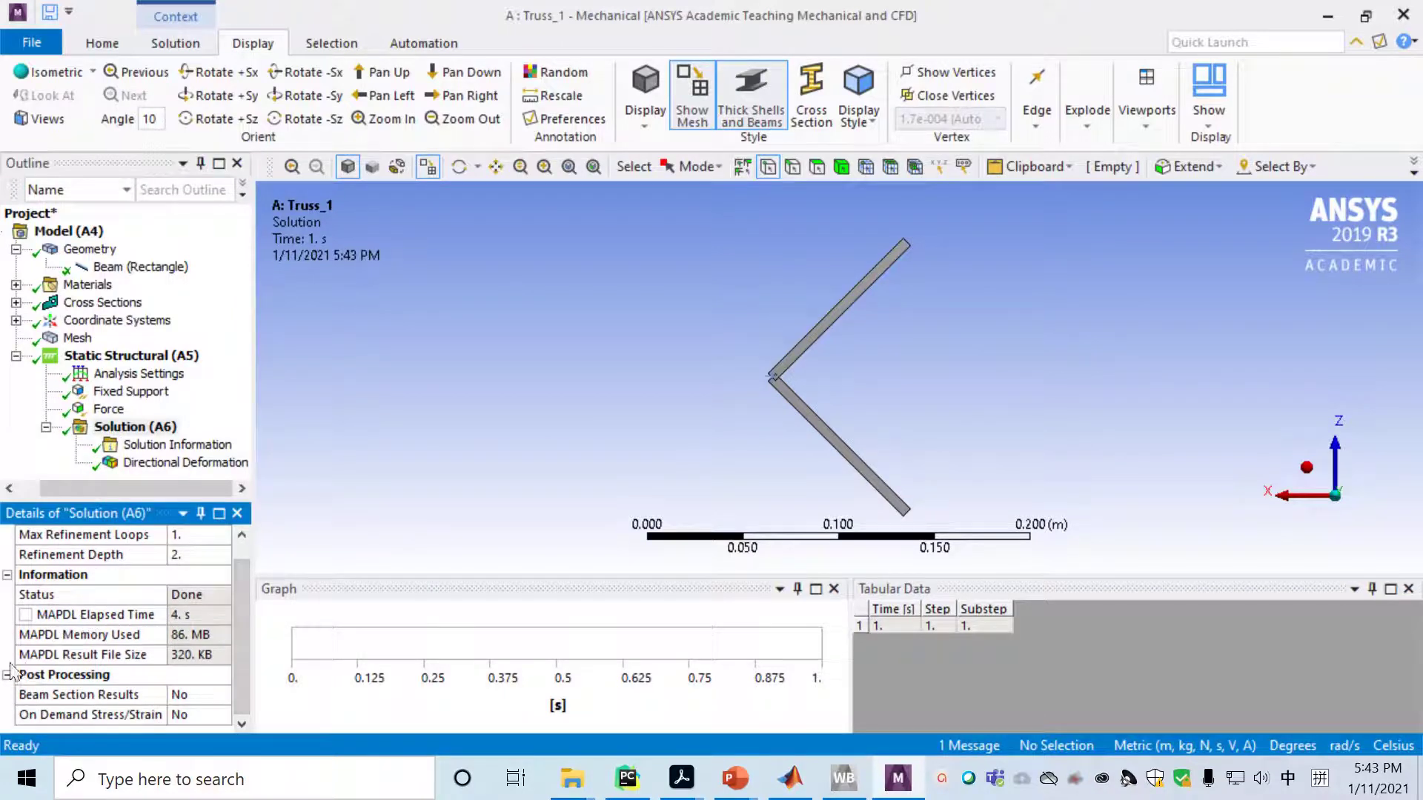
Examine the maximum Z-axis directional deformation and compare it with the theoretical v2 displacement on the PowerPoint slide
{"action": "left_click", "coordinate": [169, 462]}
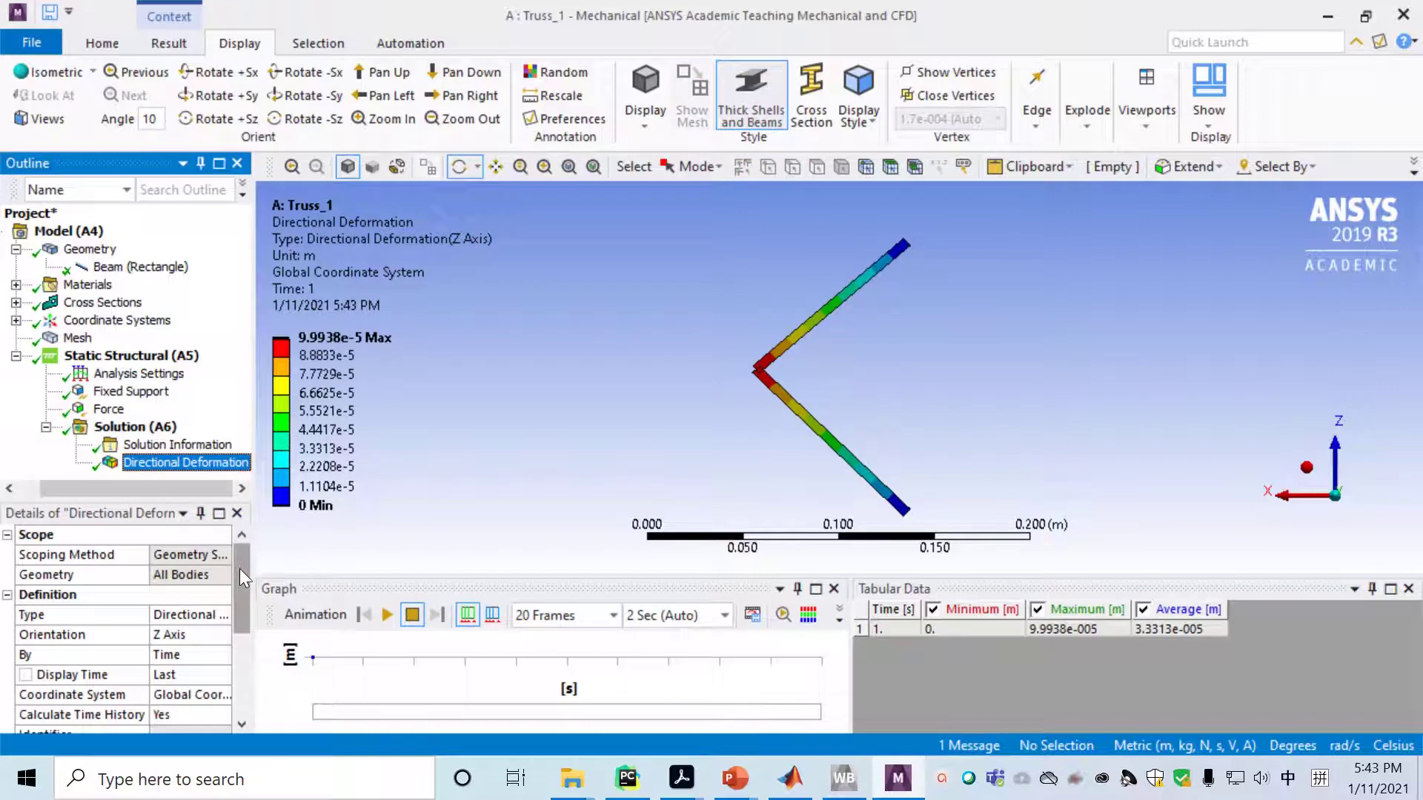
{"action": "left_click_drag", "start_coordinate": [238, 568], "coordinate": [251, 653]}
{"action": "left_click", "coordinate": [181, 636]}
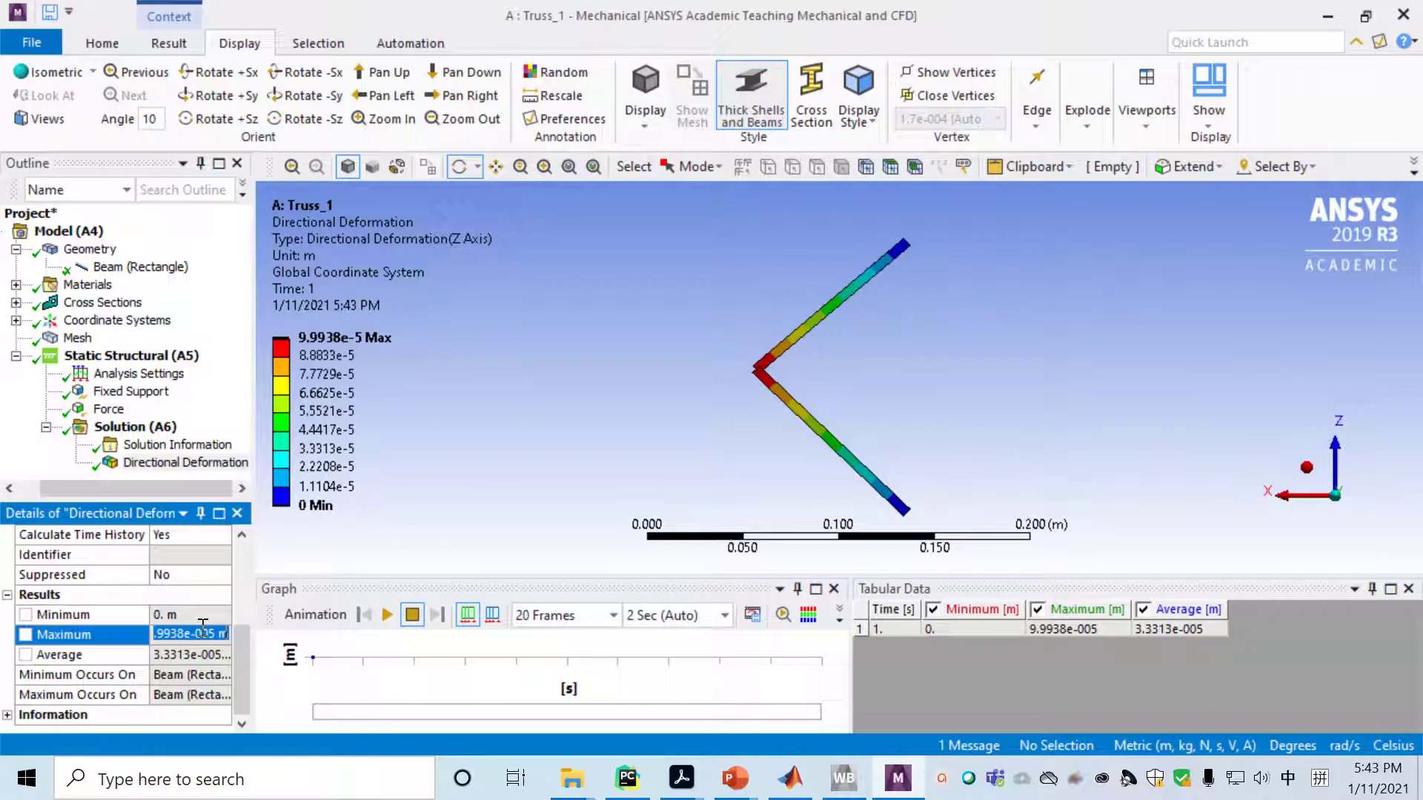
{"action": "key", "text": "alt+Tab"}
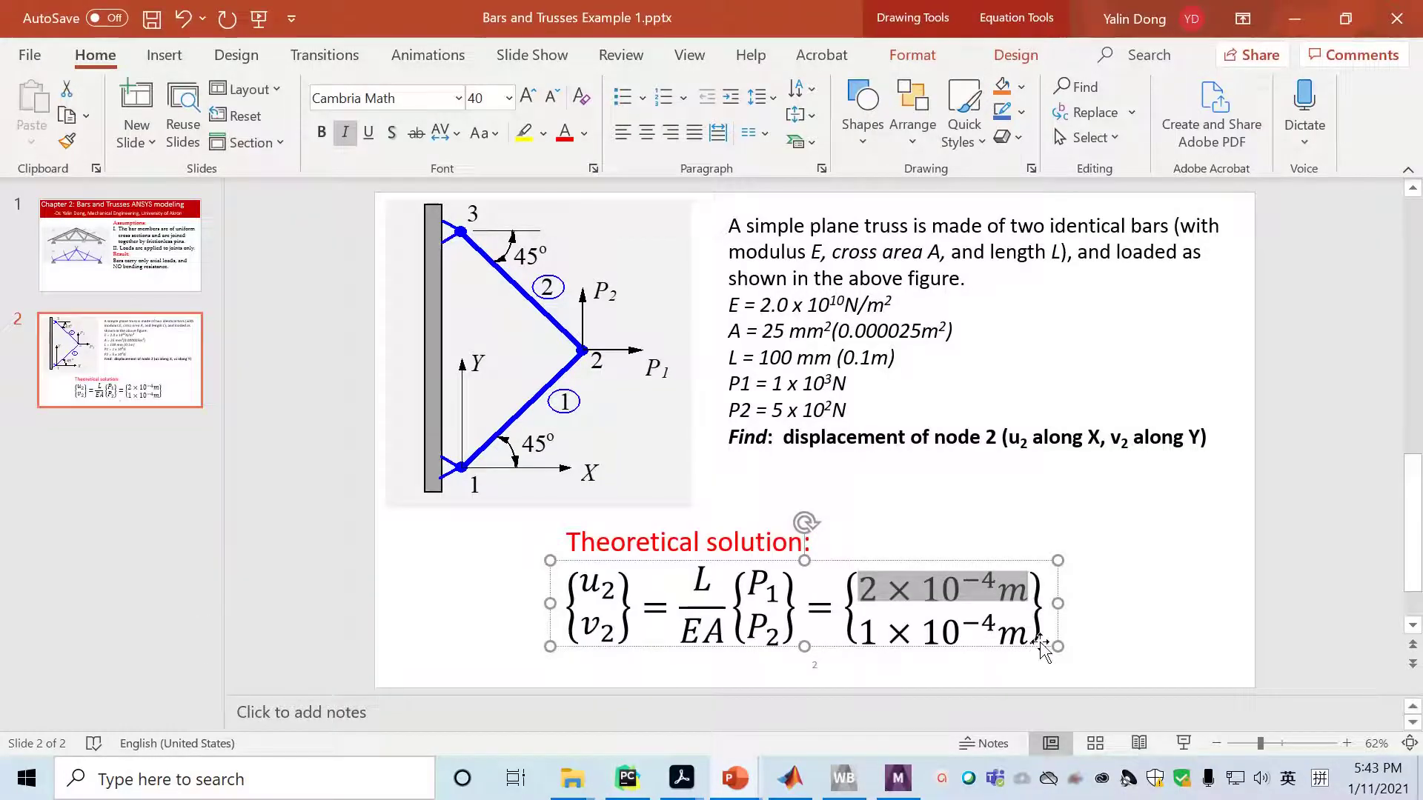
{"action": "left_click", "coordinate": [1100, 635]}
{"action": "key", "text": "alt+Tab"}
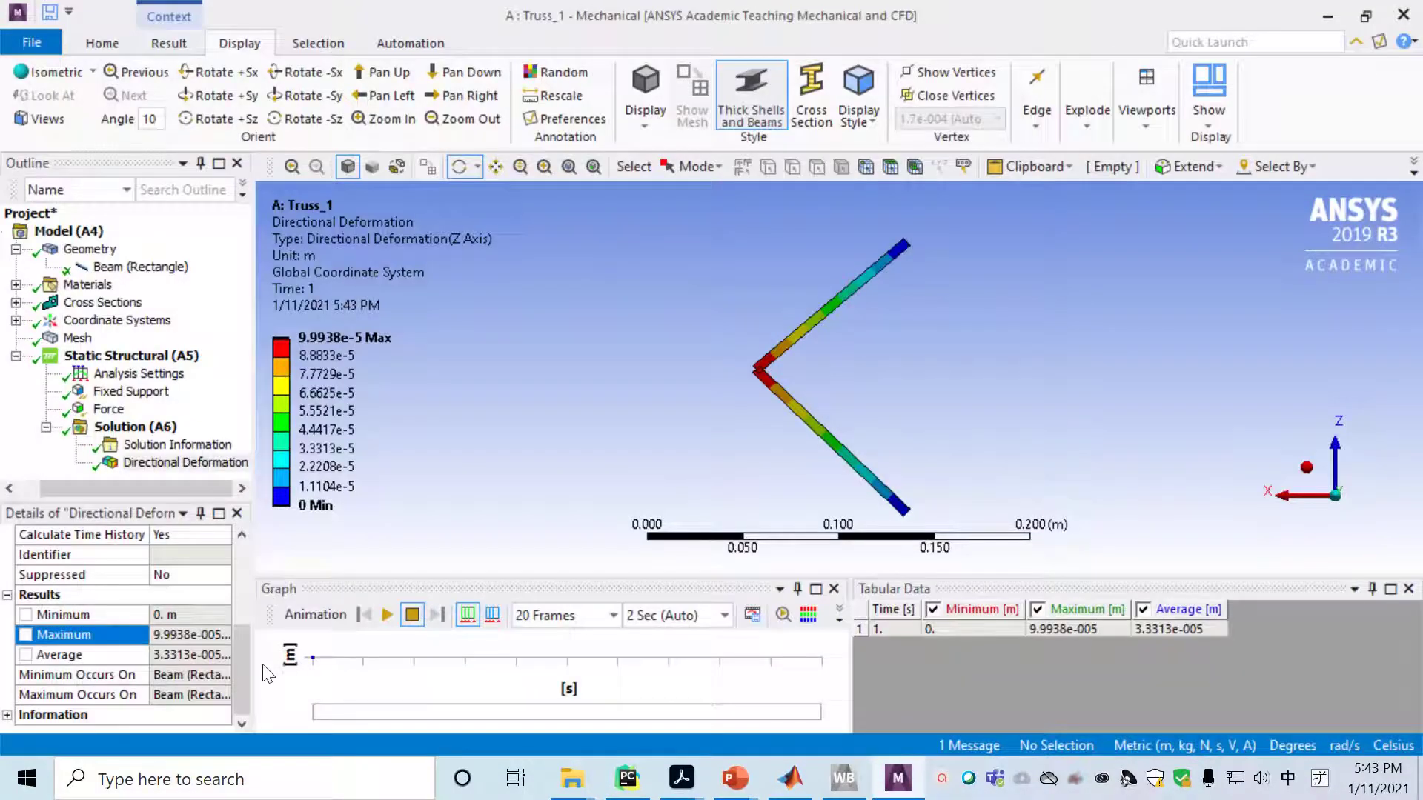
{"action": "left_click_drag", "start_coordinate": [241, 638], "coordinate": [256, 674]}
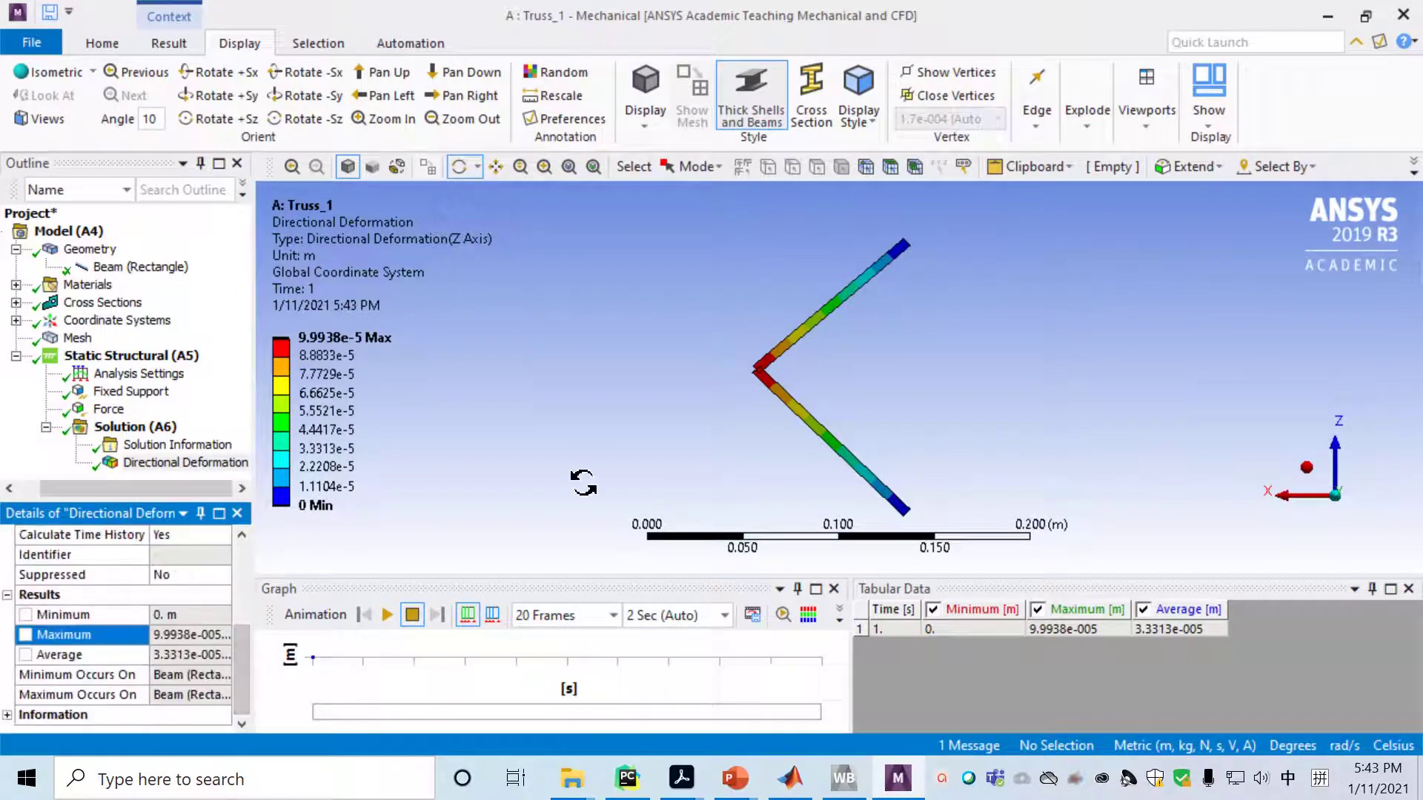